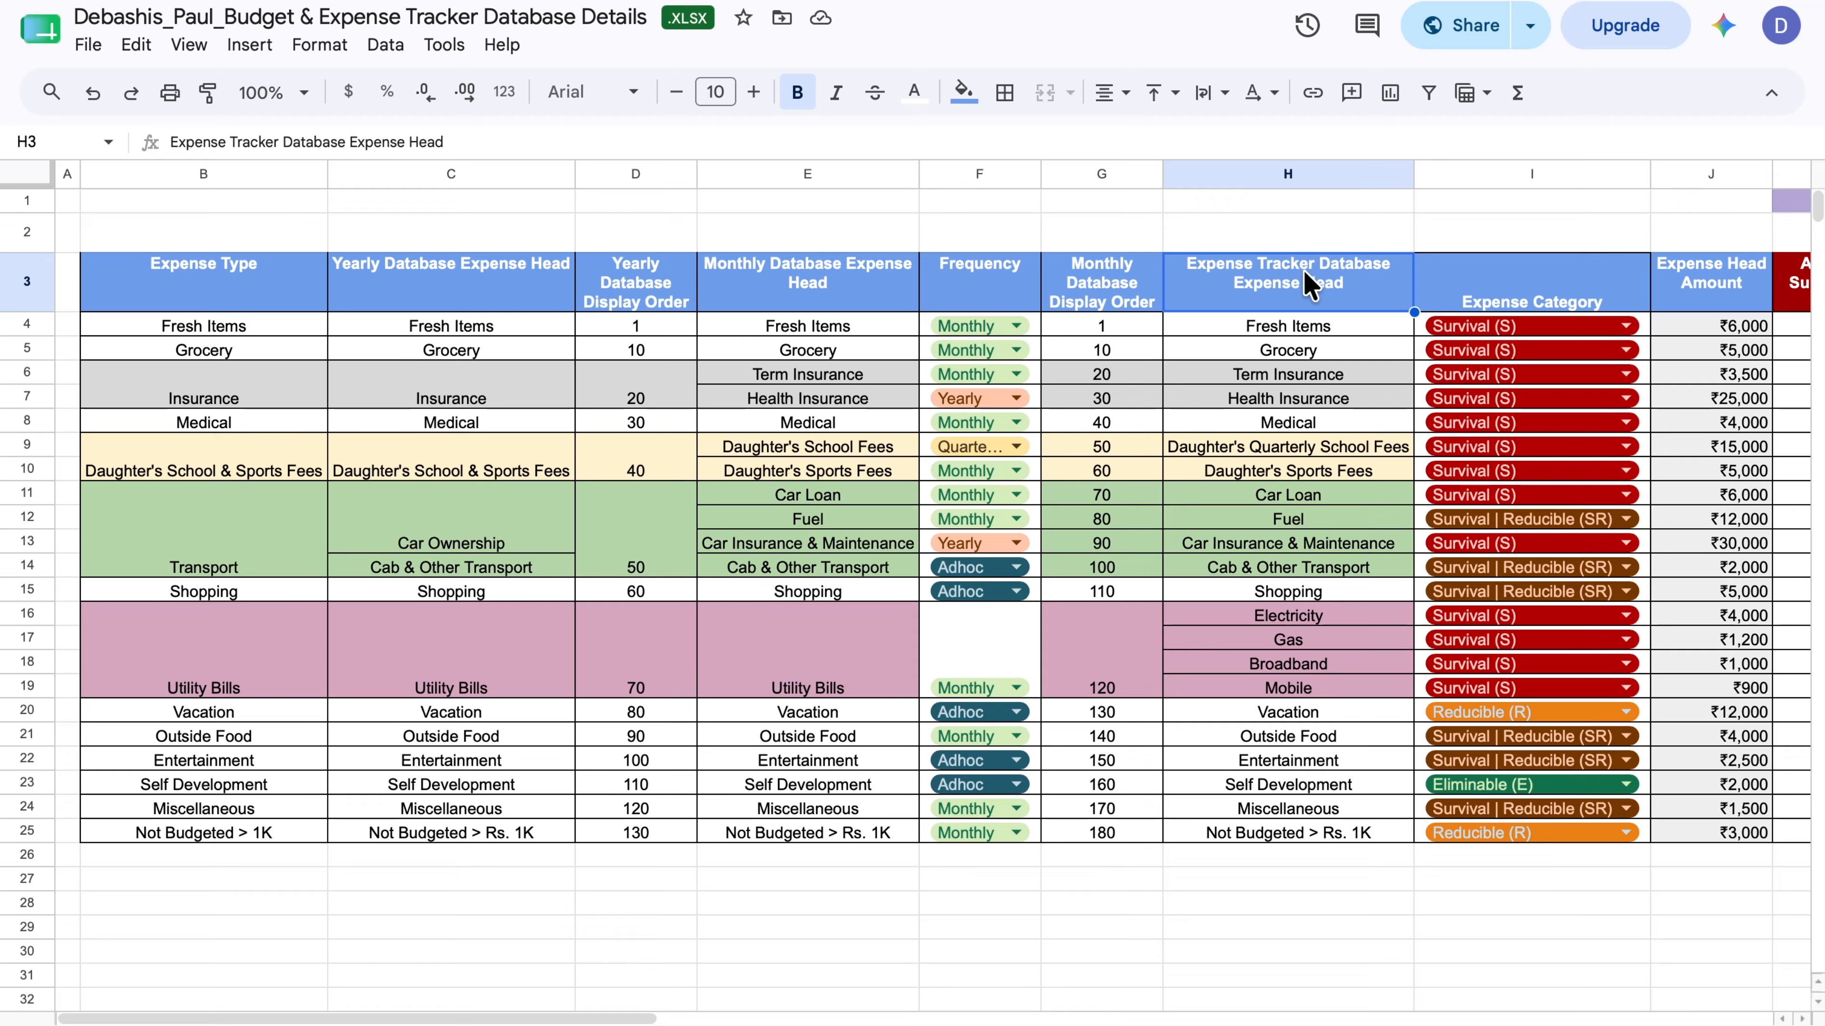
- Examine the Fresh Items and Utility Bills heads in the monthly and expense tracker columns of the budget spreadsheet
left_click(830, 333)
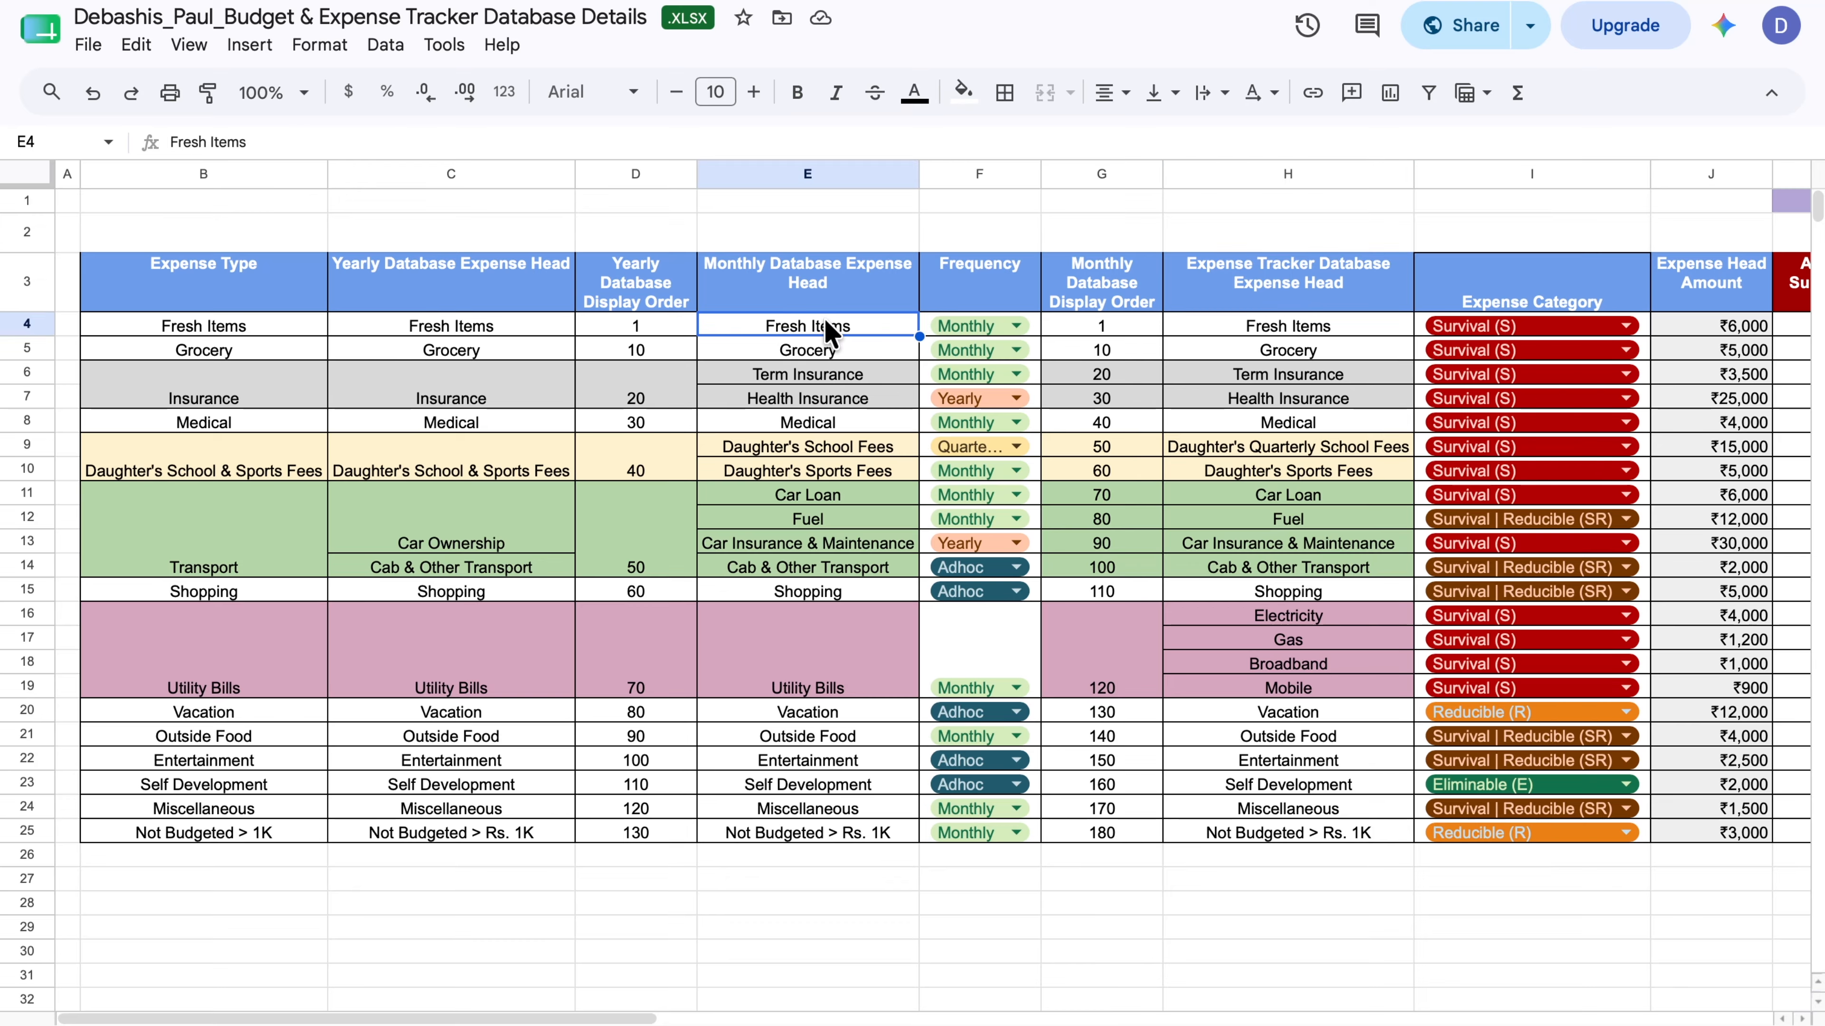
left_click(838, 669)
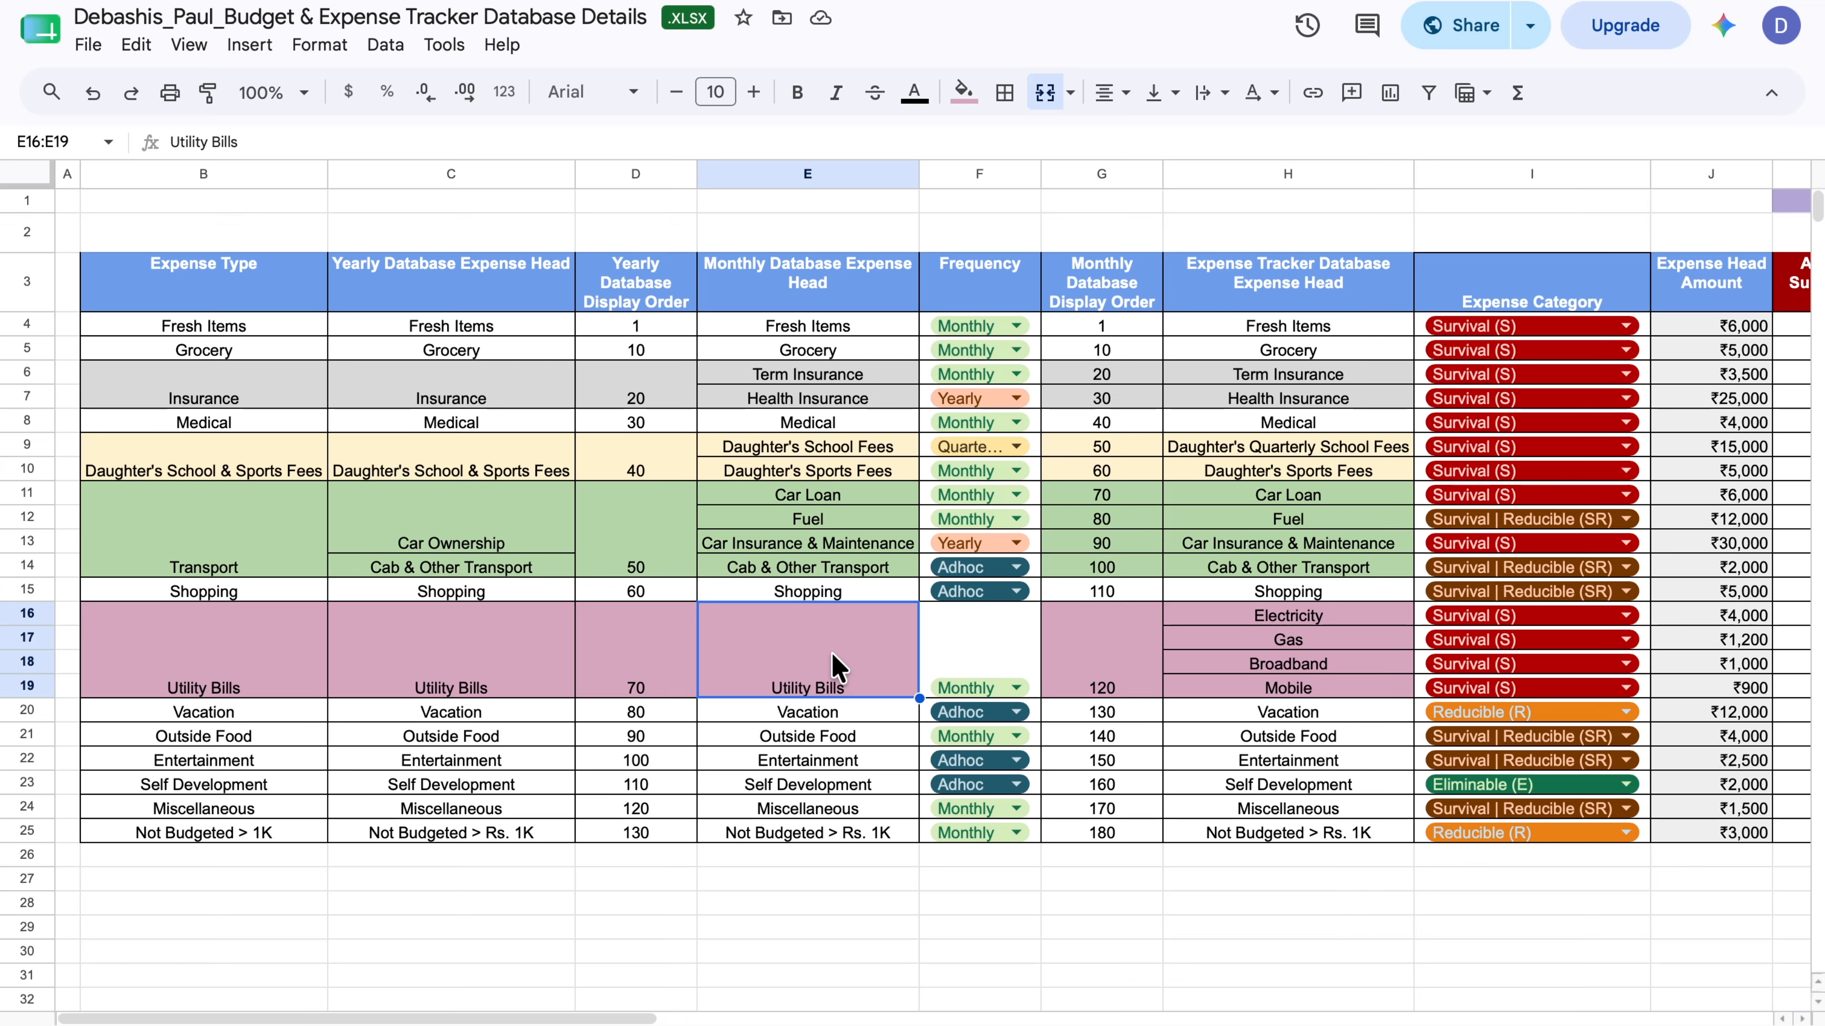
left_click(1290, 611)
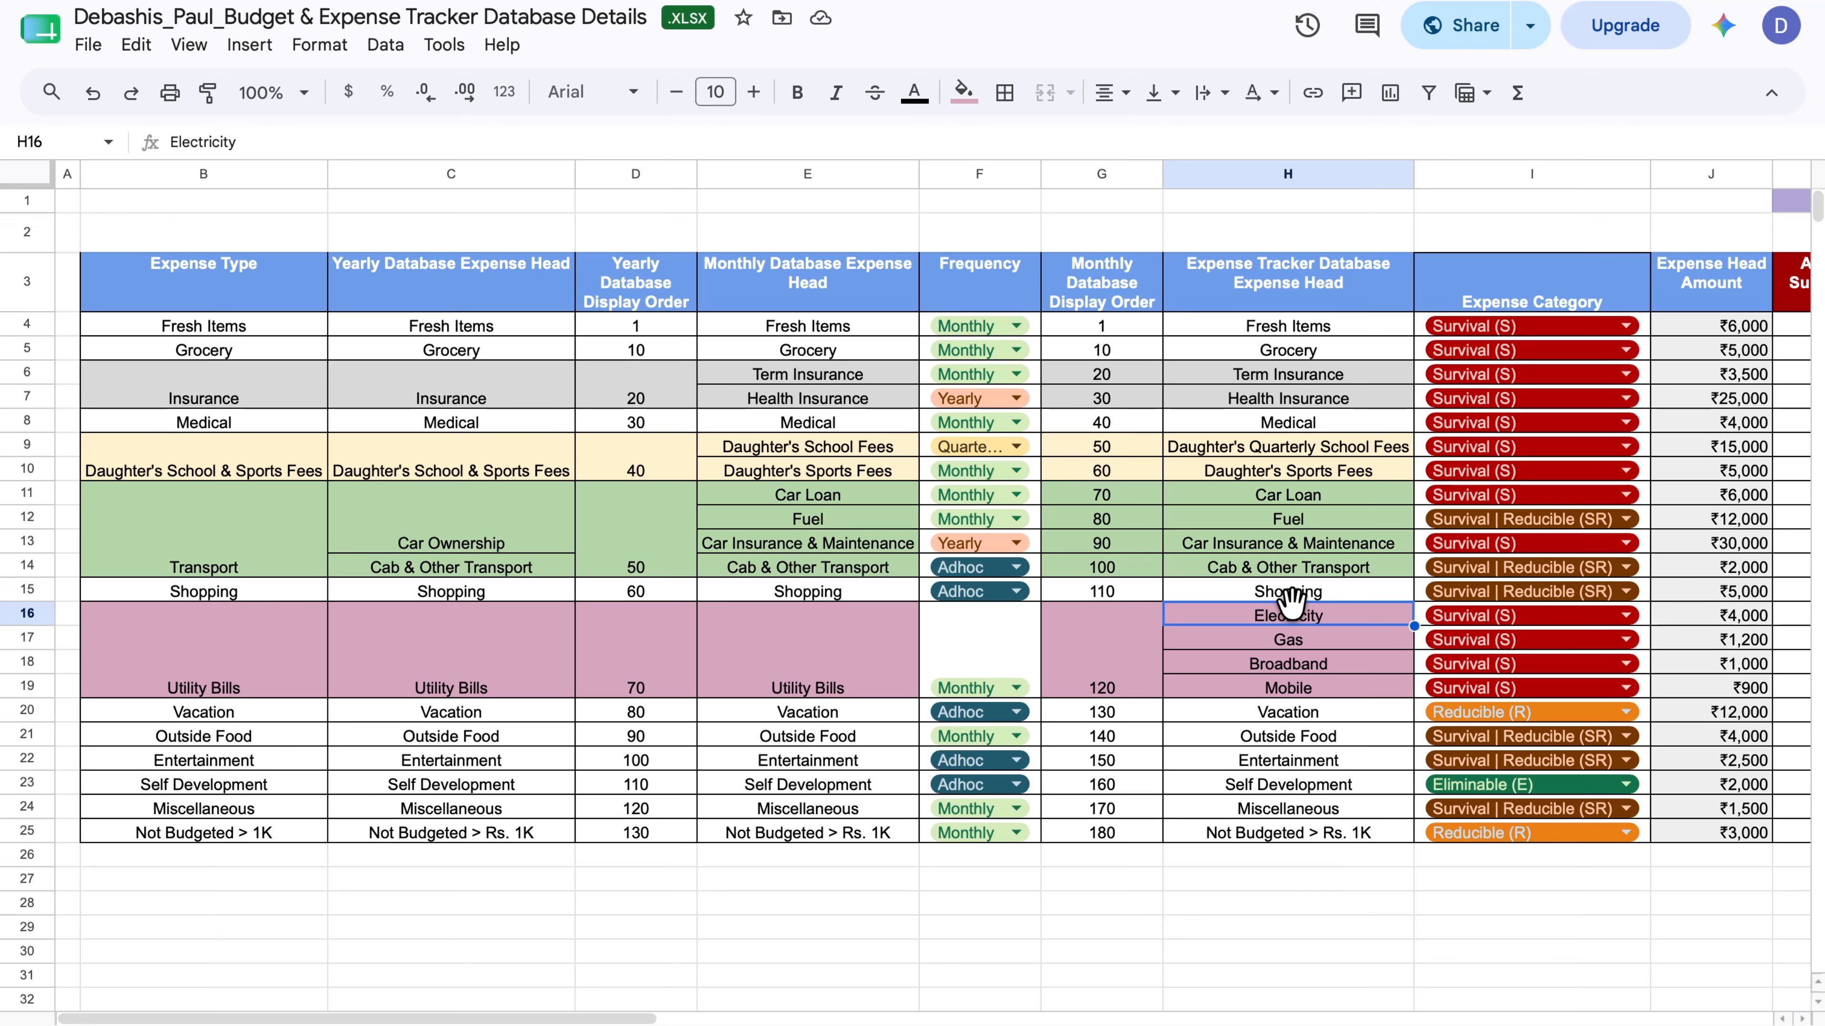
left_click(1296, 640)
left_click(1298, 663)
left_click(1296, 688)
left_click(1321, 325)
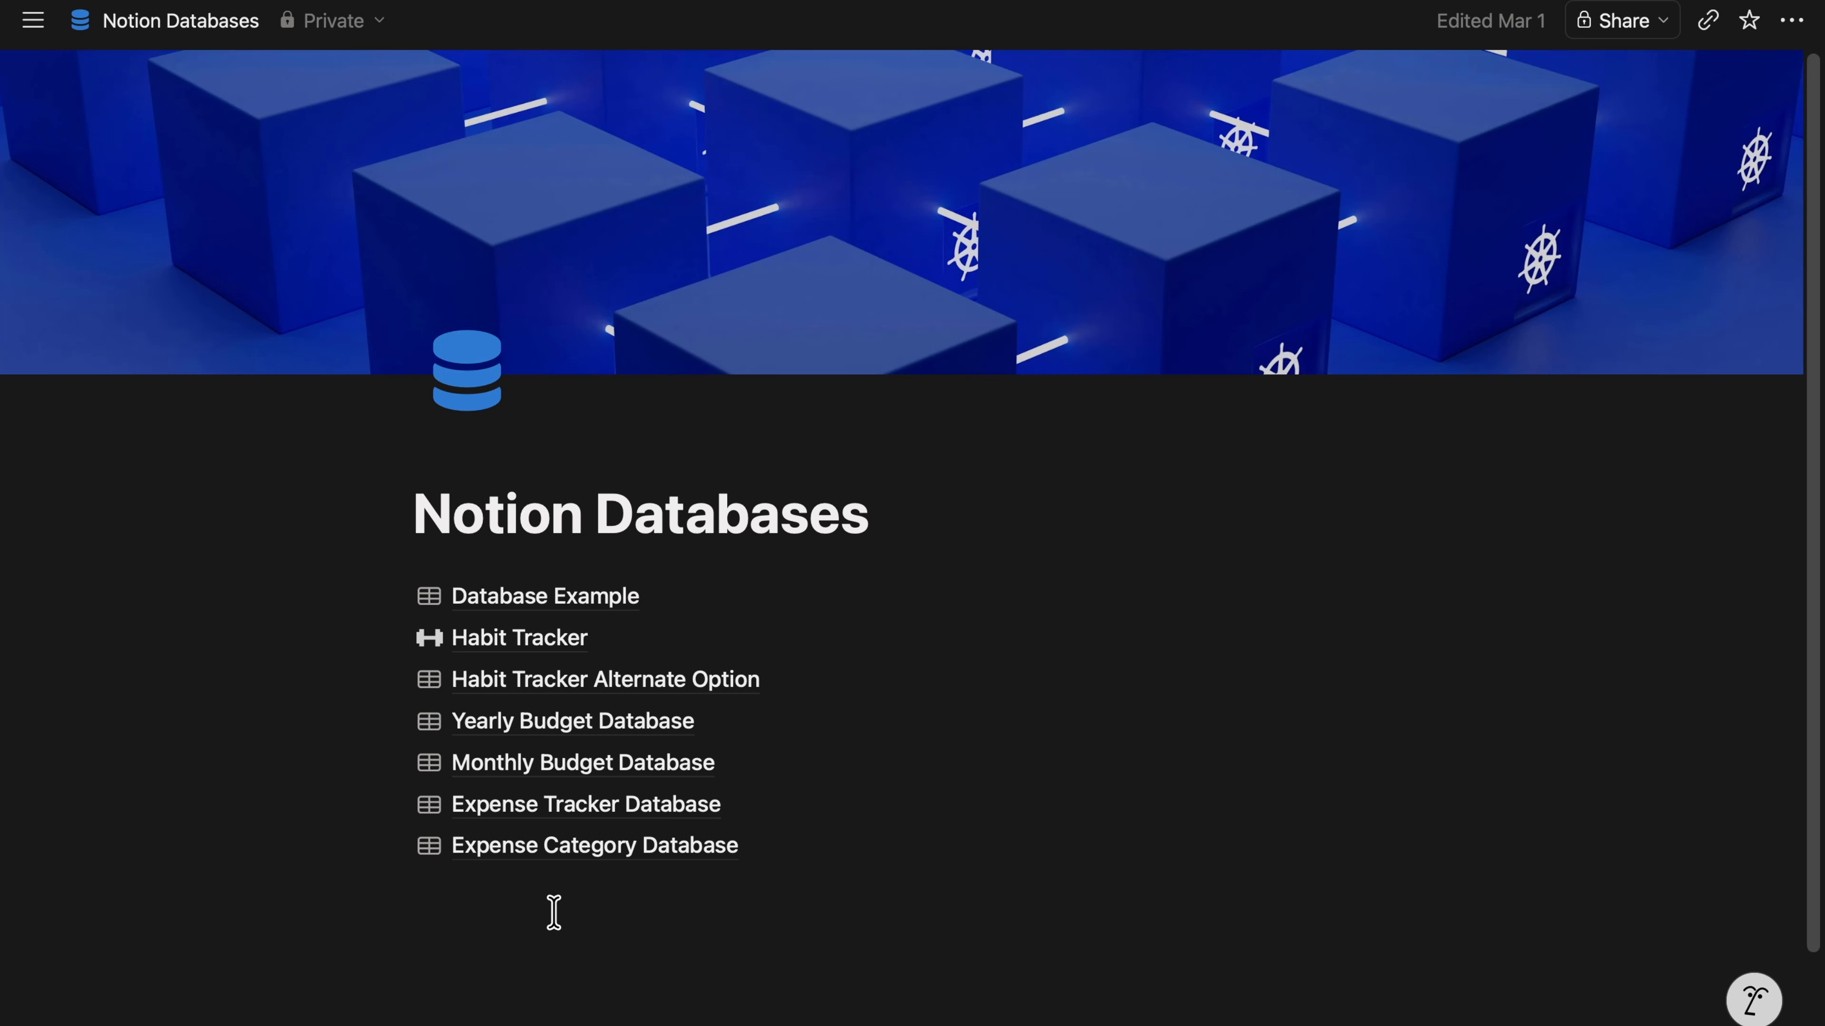
mouse_move(573, 817)
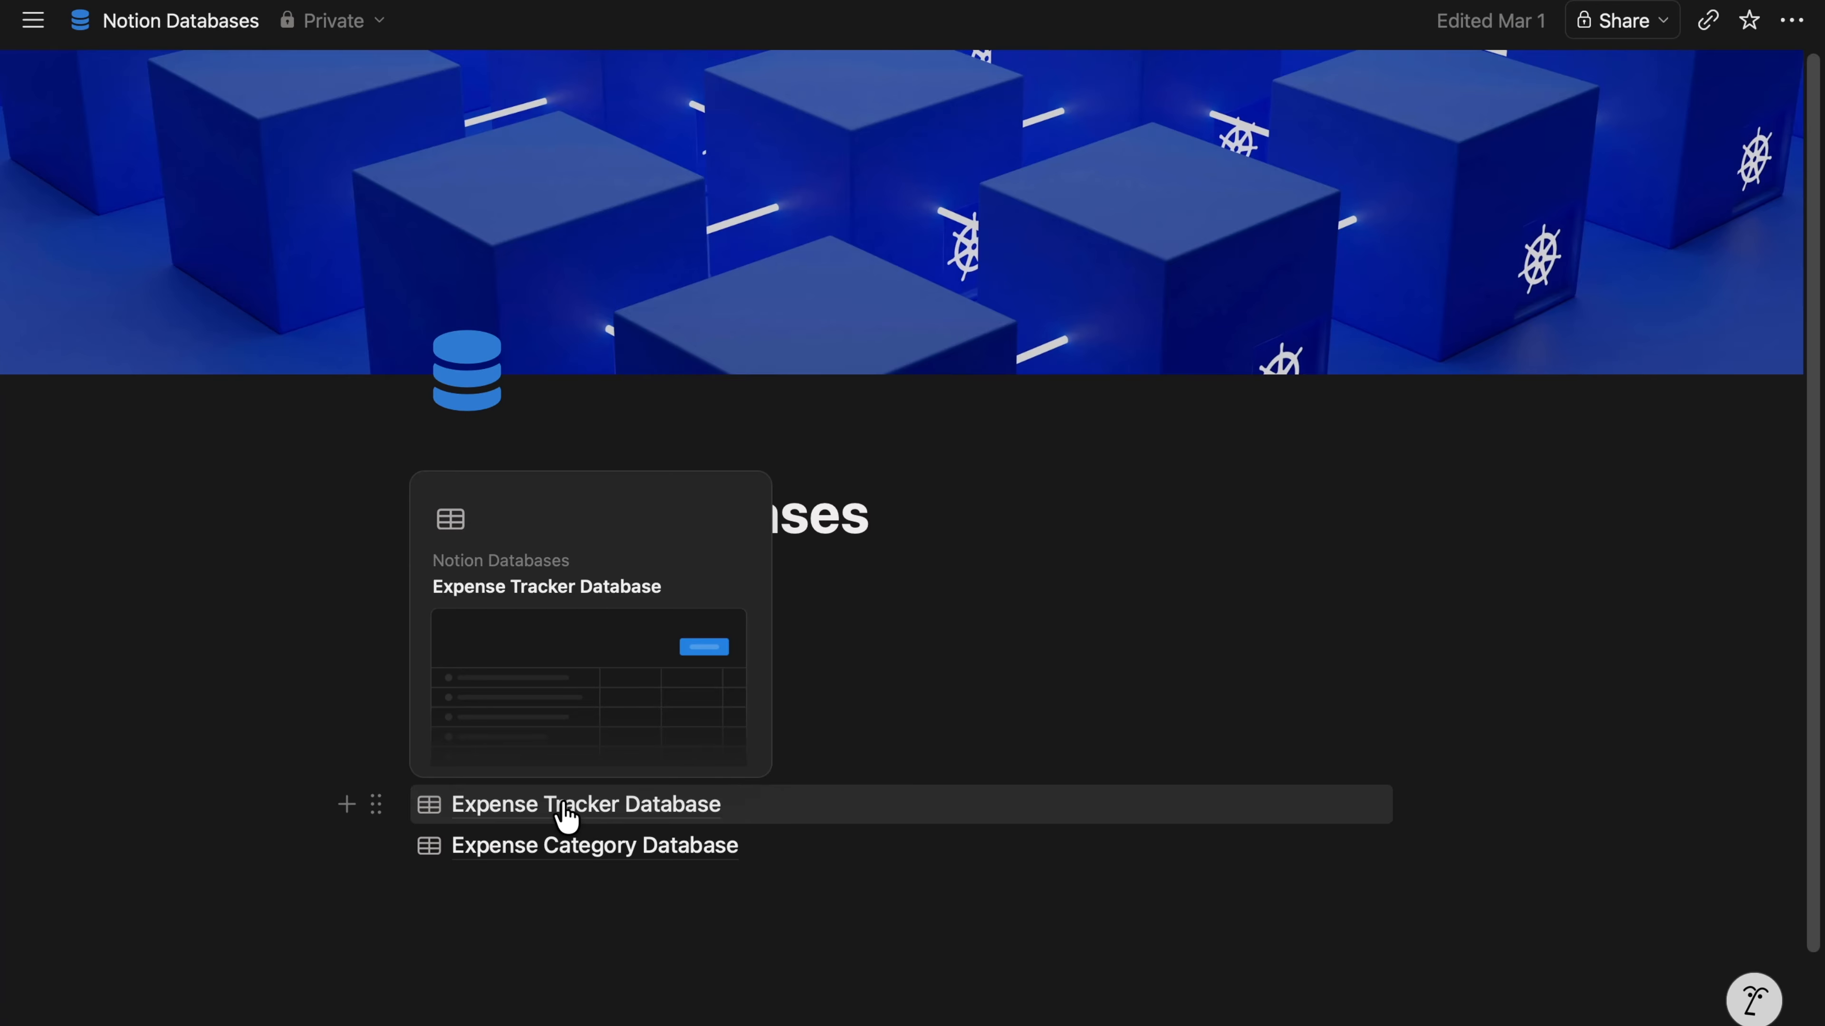
left_click(566, 817)
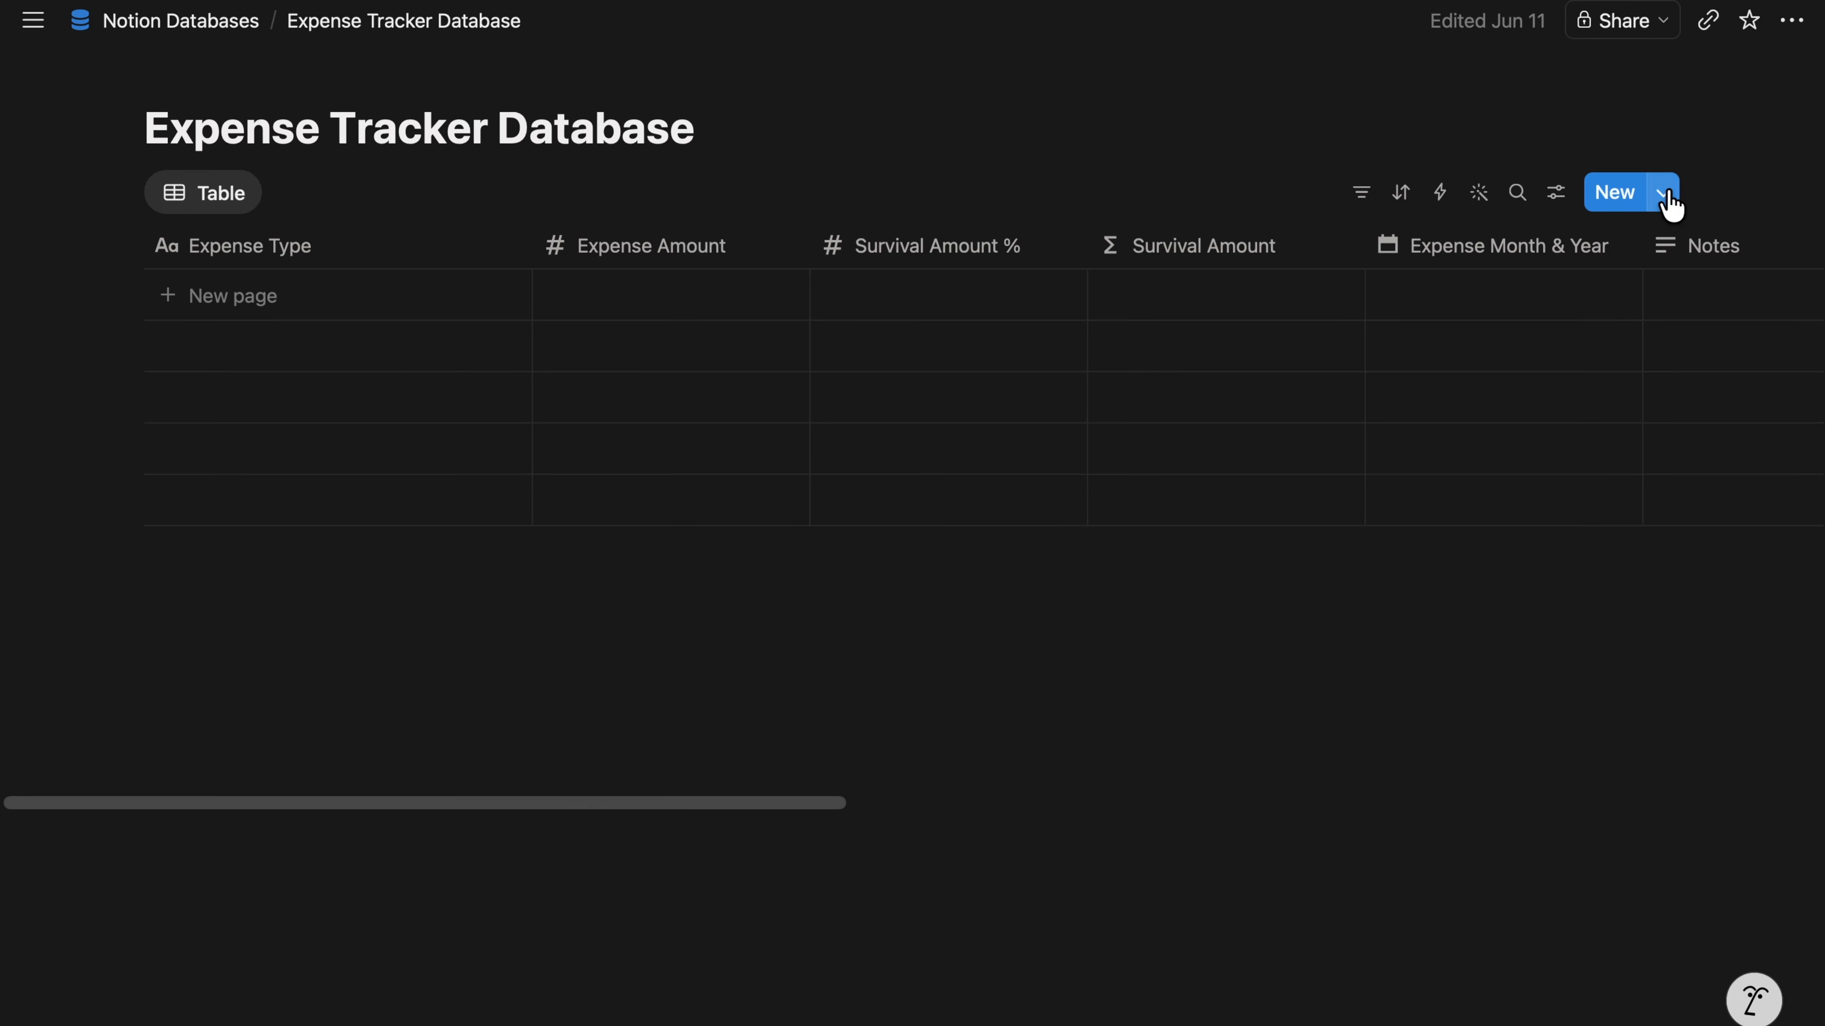
left_click(1663, 194)
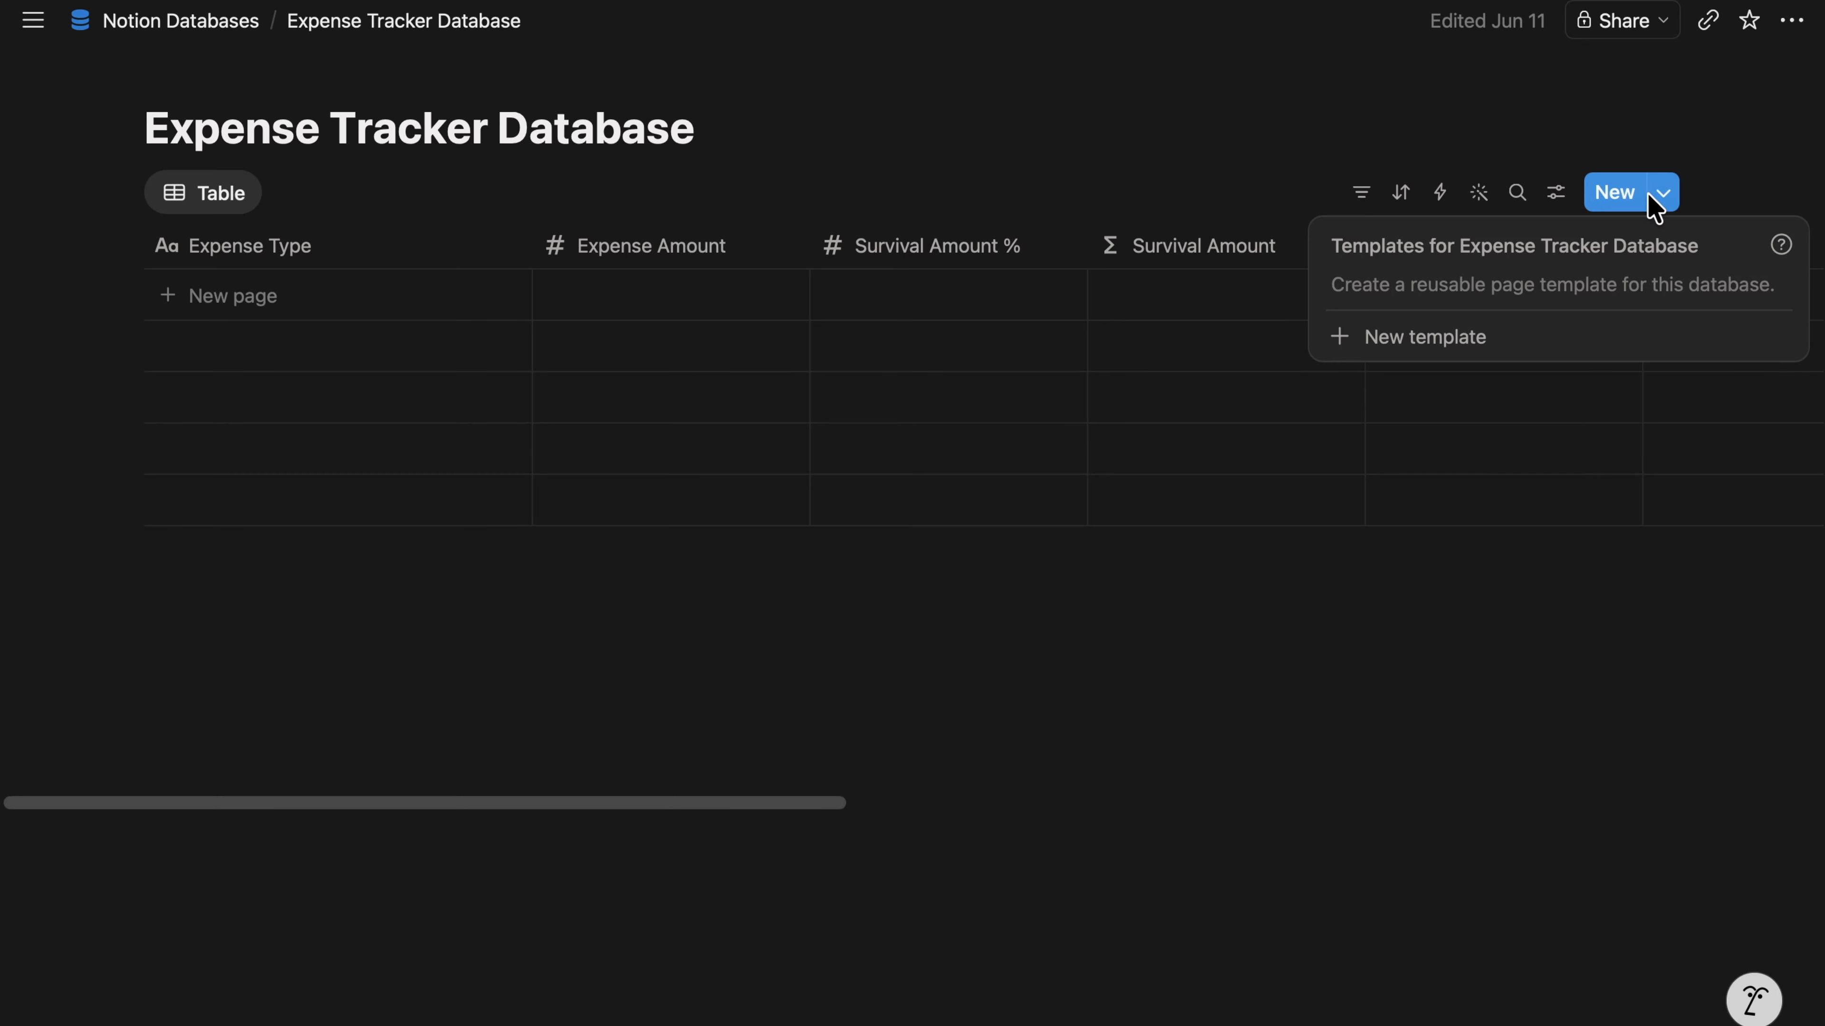
left_click(1418, 338)
type("Fresh Items")
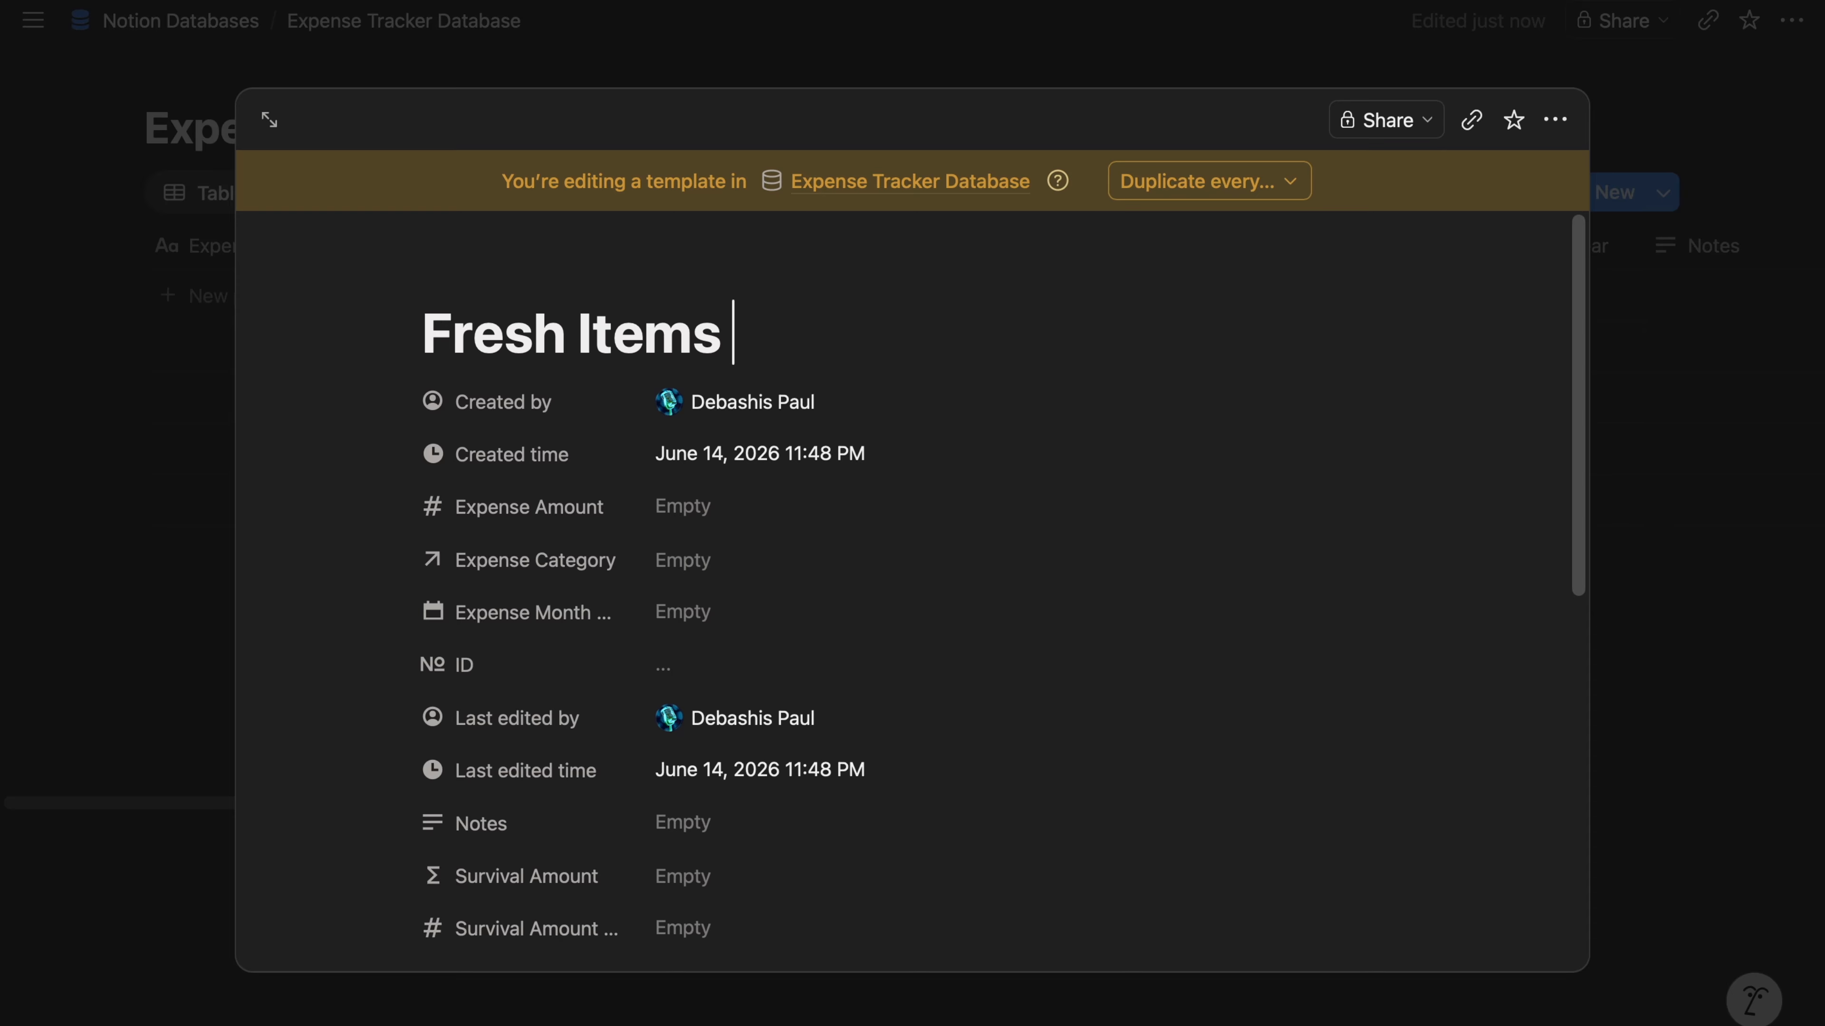
type("@")
key("Down")
key("Return")
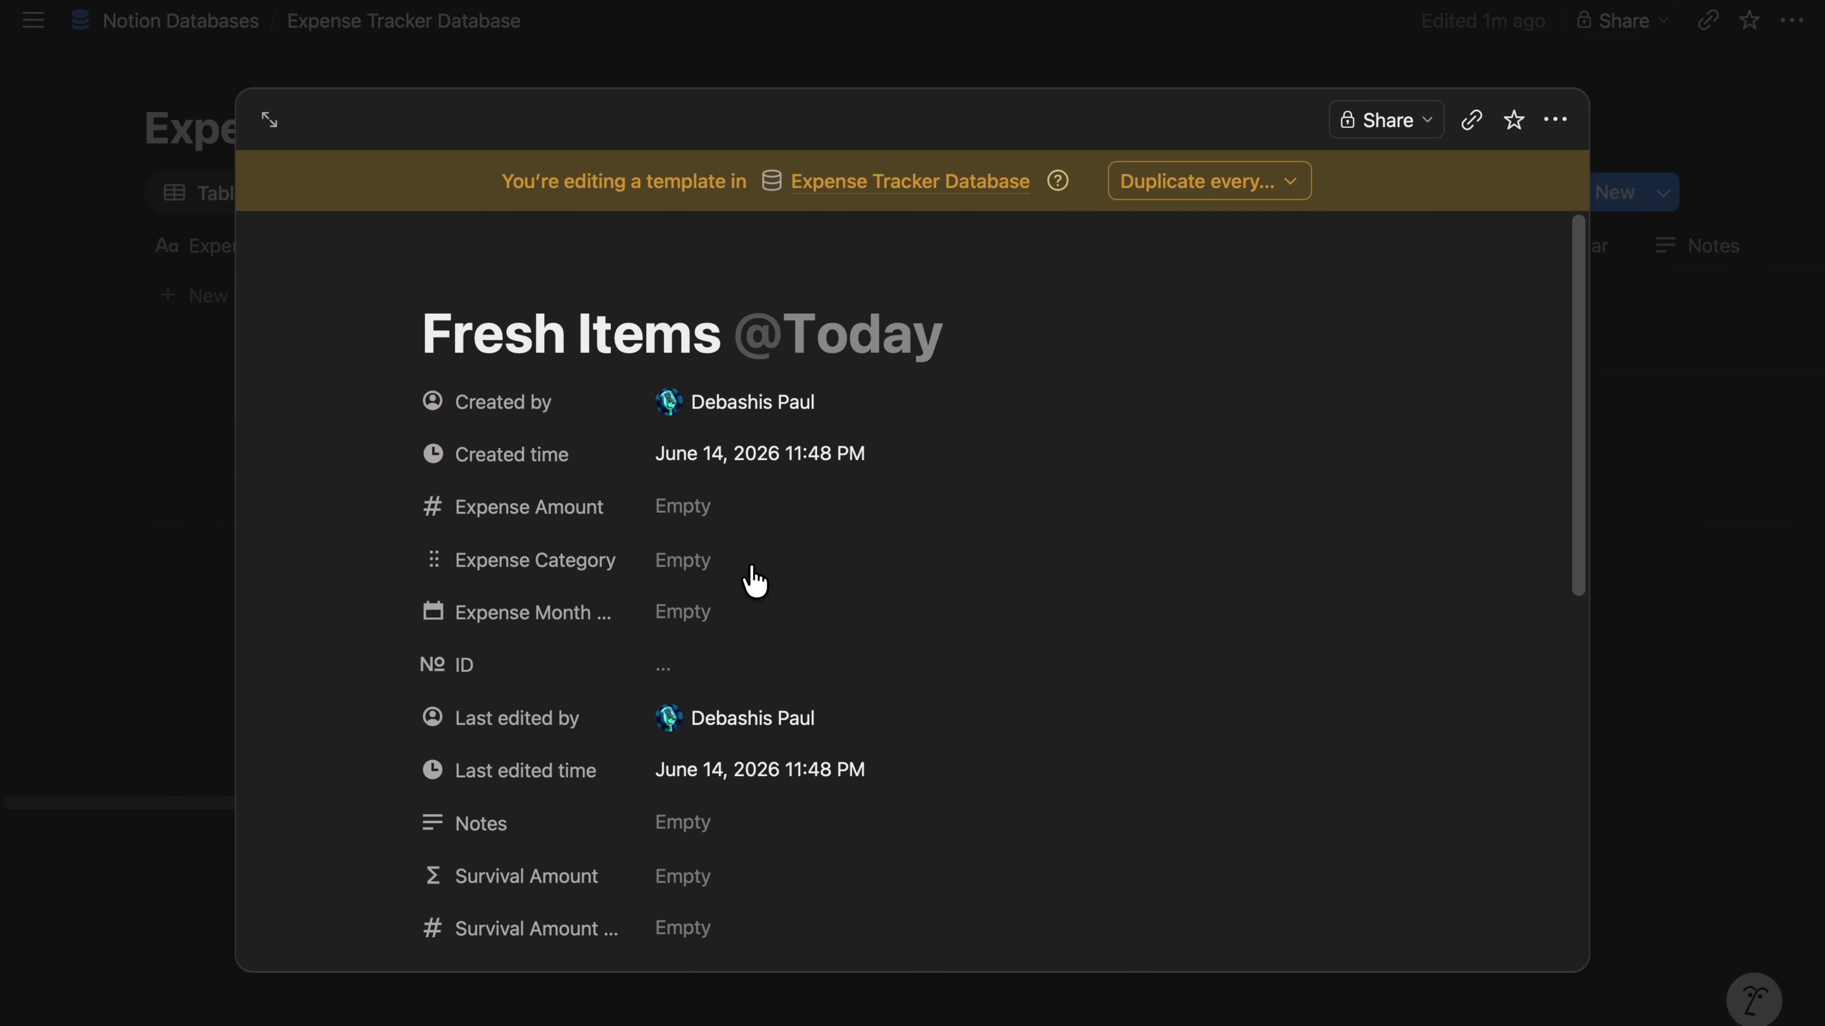
- Check which pages can be linked in the Fresh Items template's Expense Category relation
key("ctrl+Right")
left_click(753, 571)
left_click(1209, 392)
key("ctrl+Right")
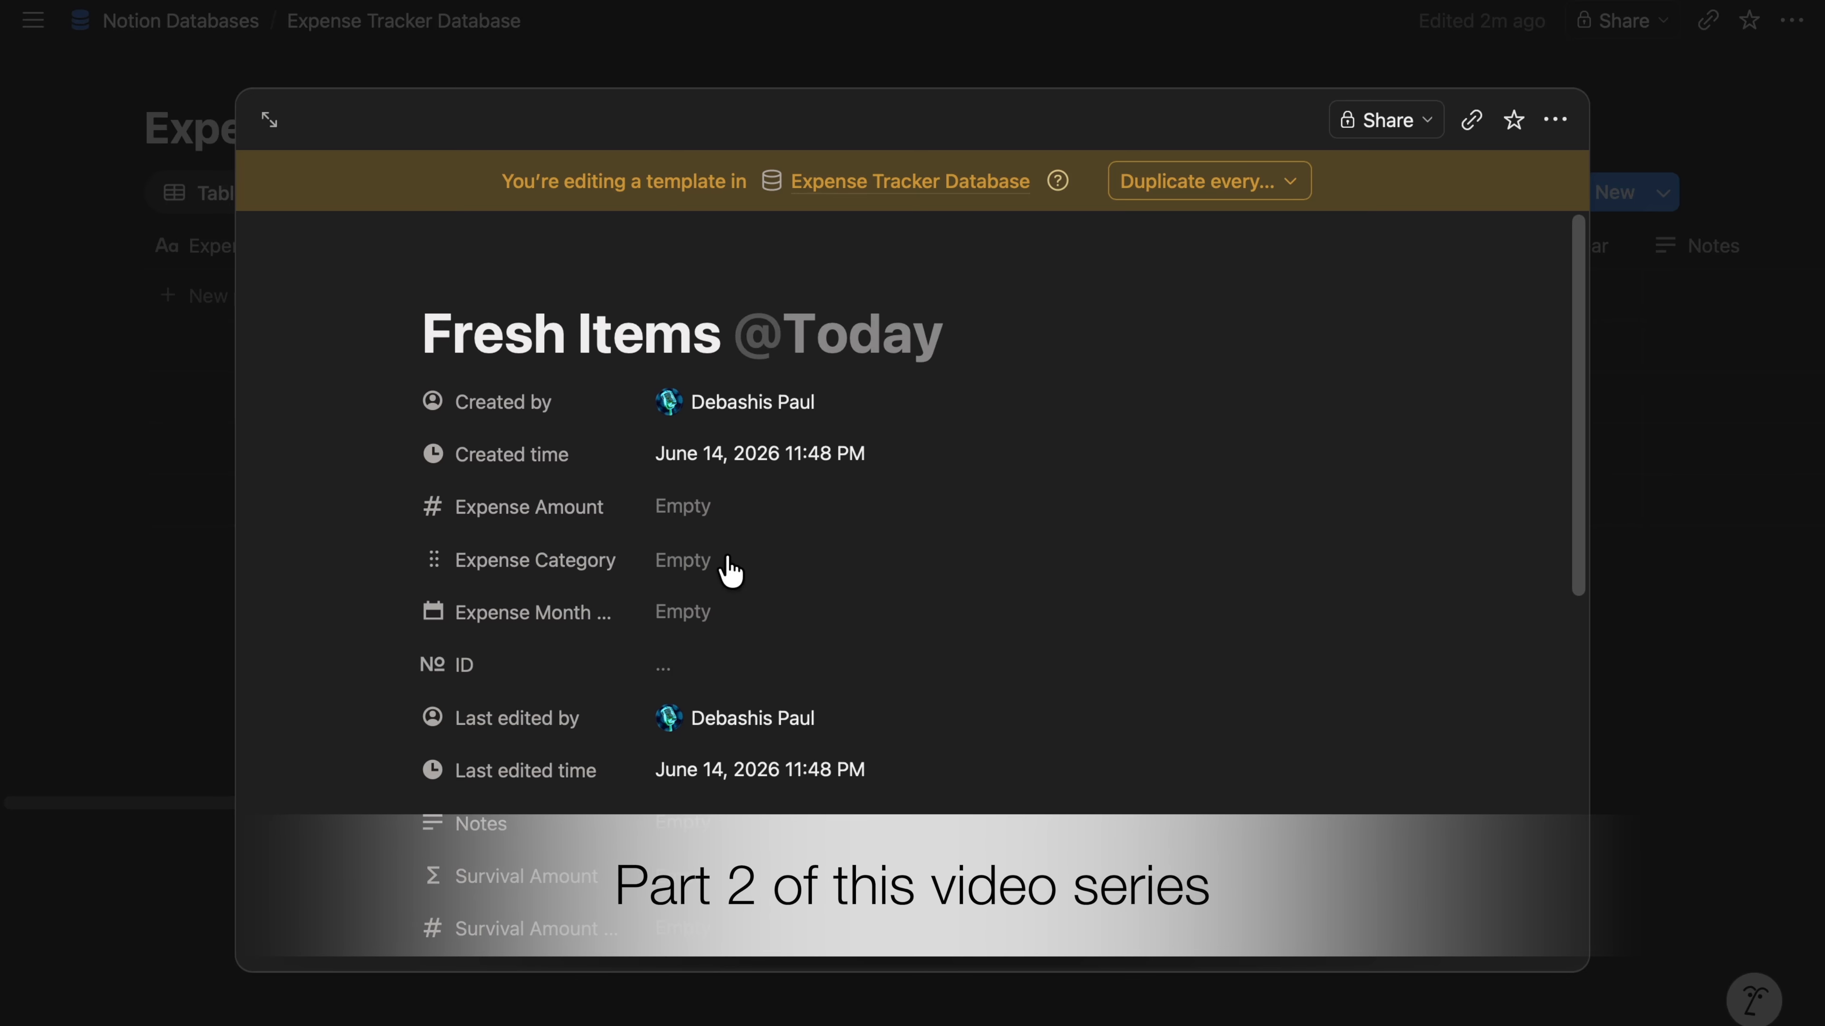
left_click(730, 571)
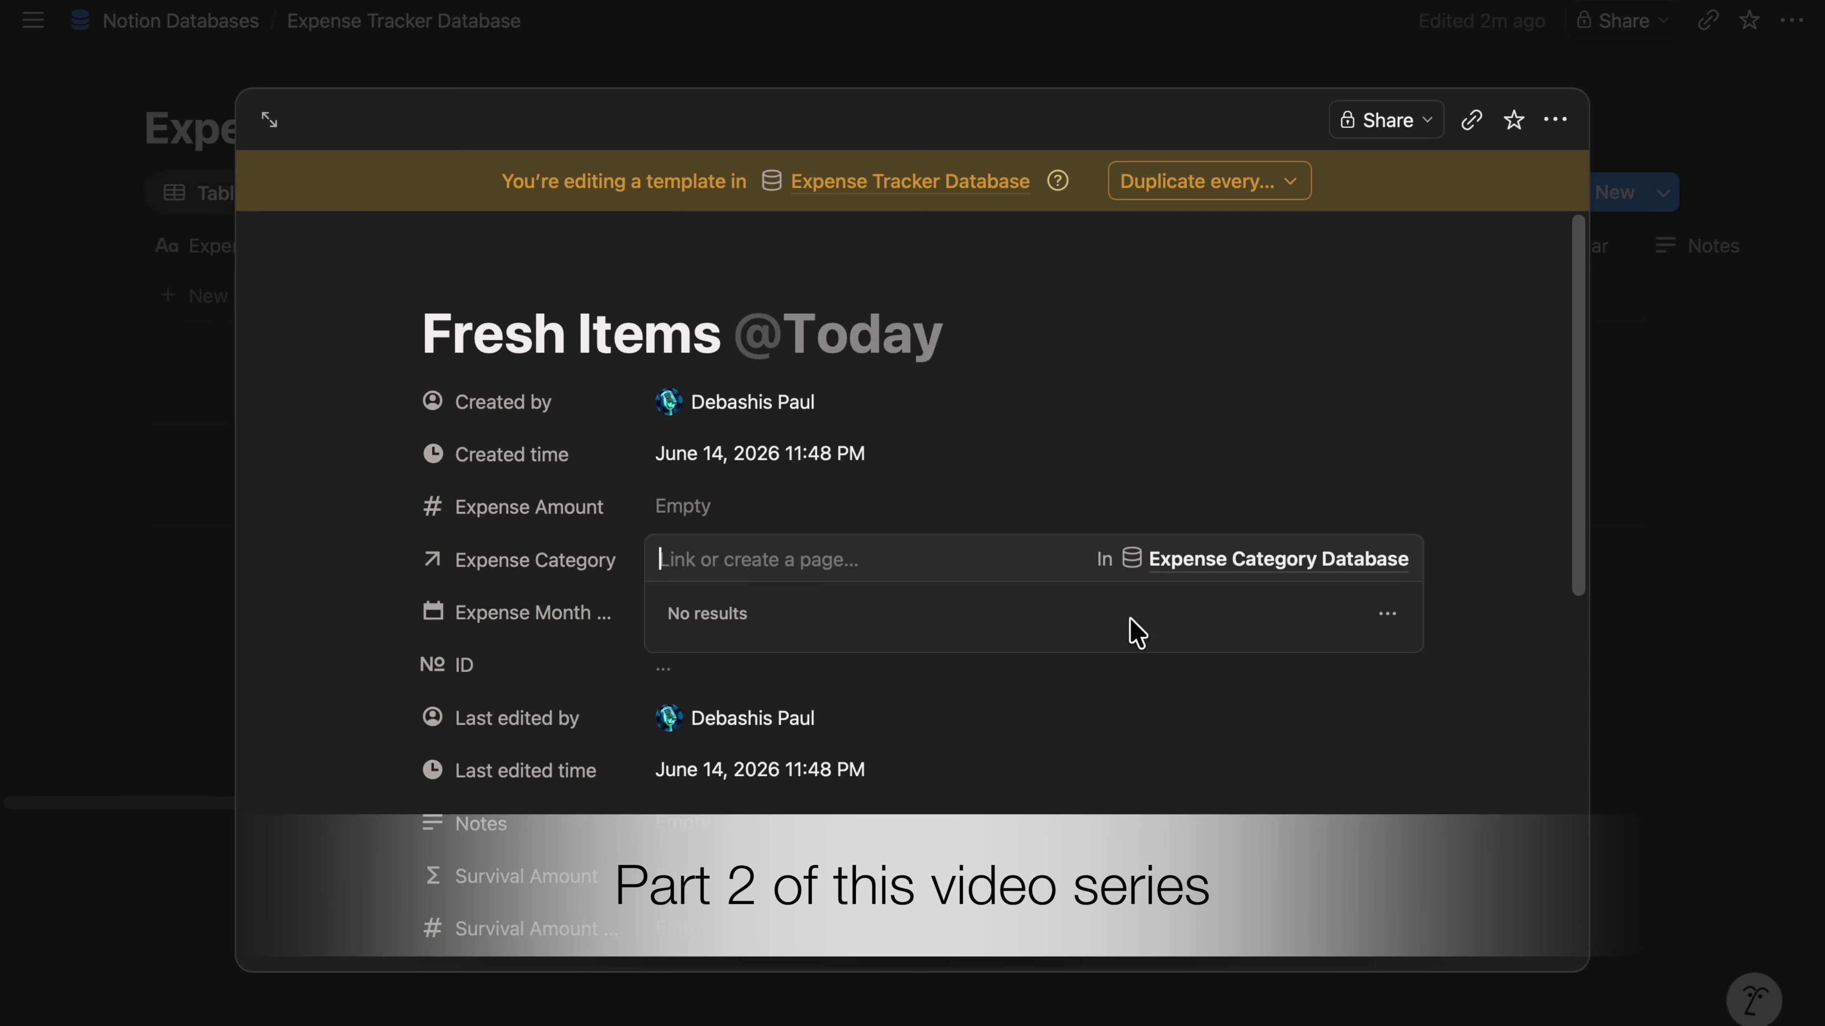
left_click(962, 528)
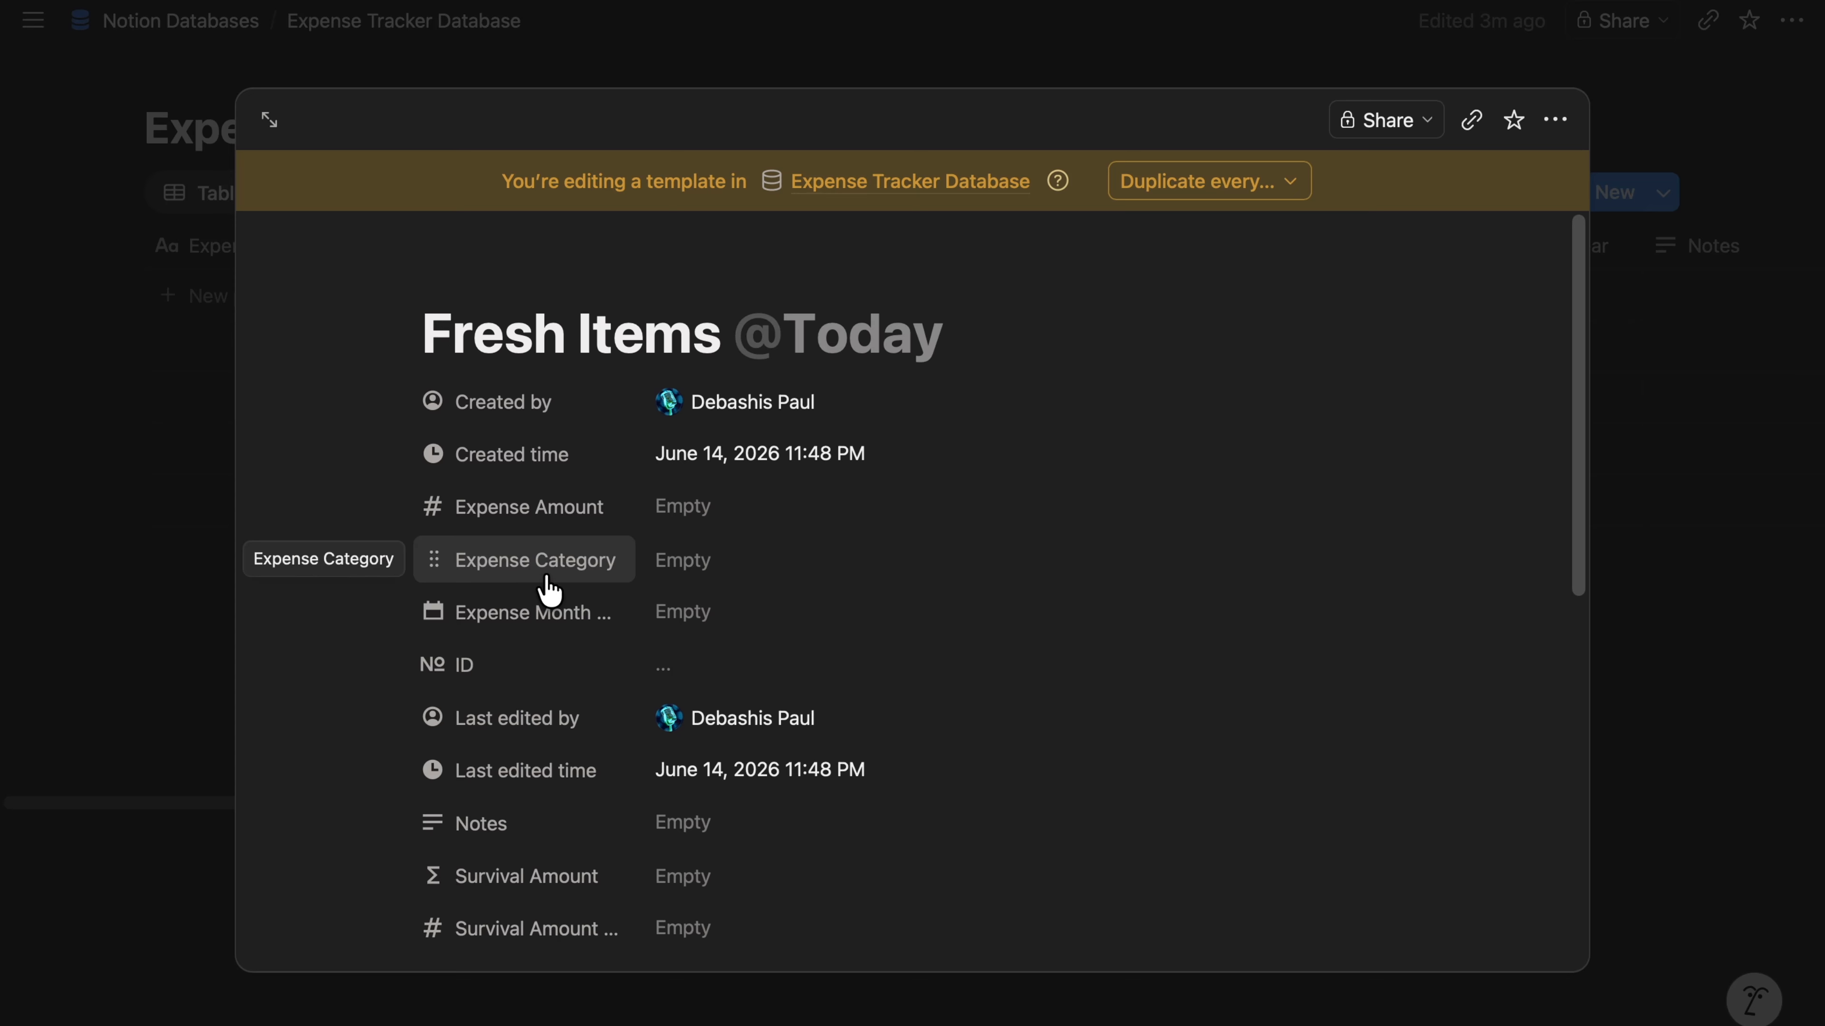
- Leave the template and open the Expense Category Database from the Notion Databases page
left_click(177, 36)
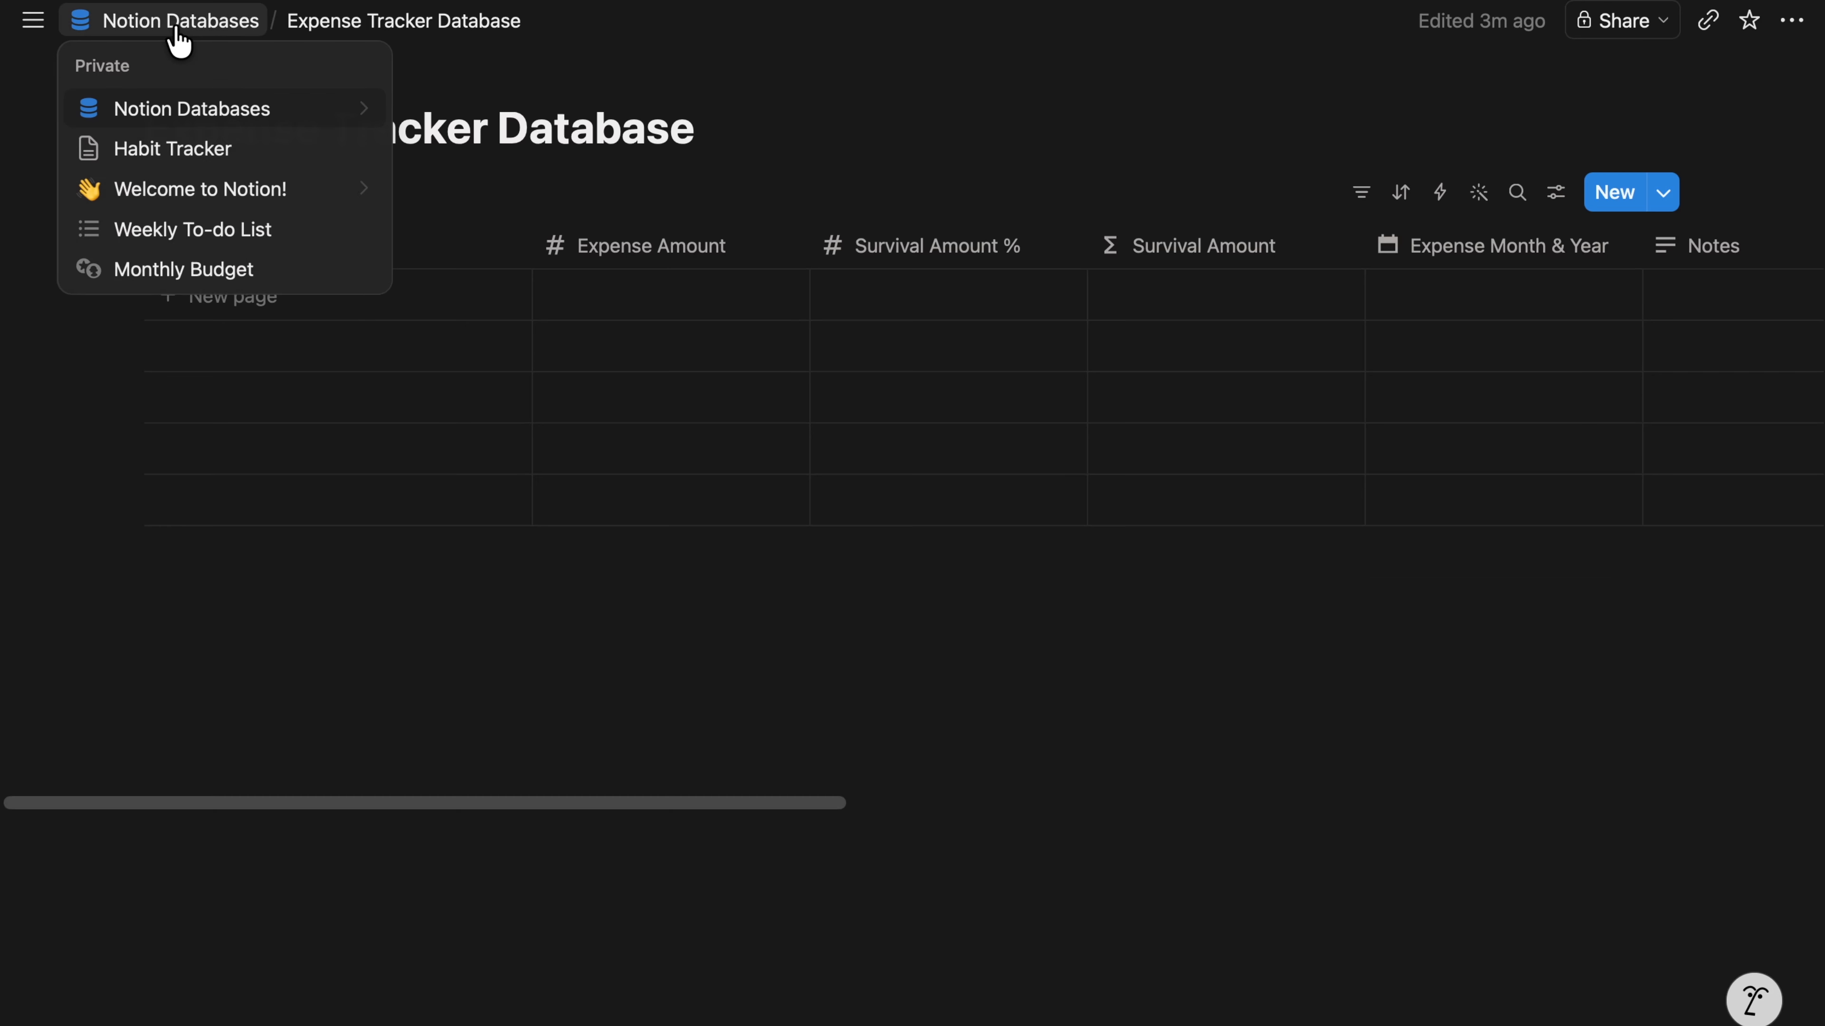
left_click(177, 36)
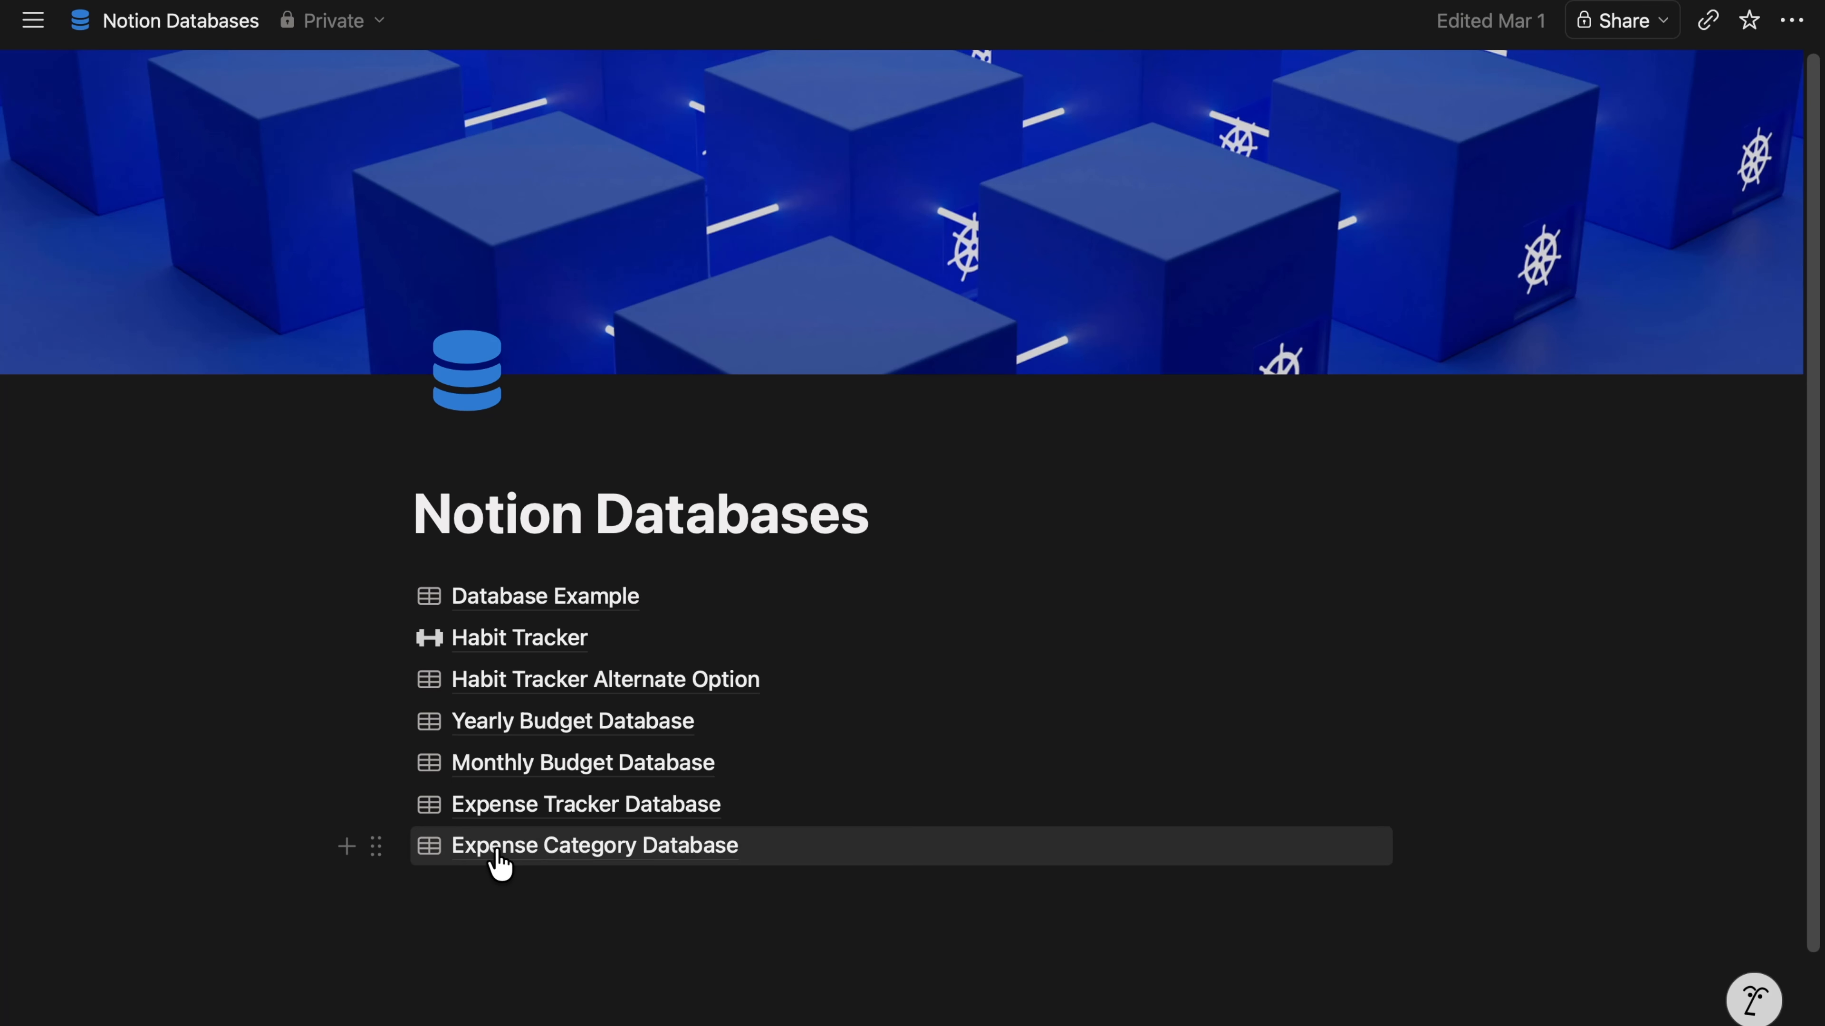
mouse_move(599, 864)
left_click(624, 856)
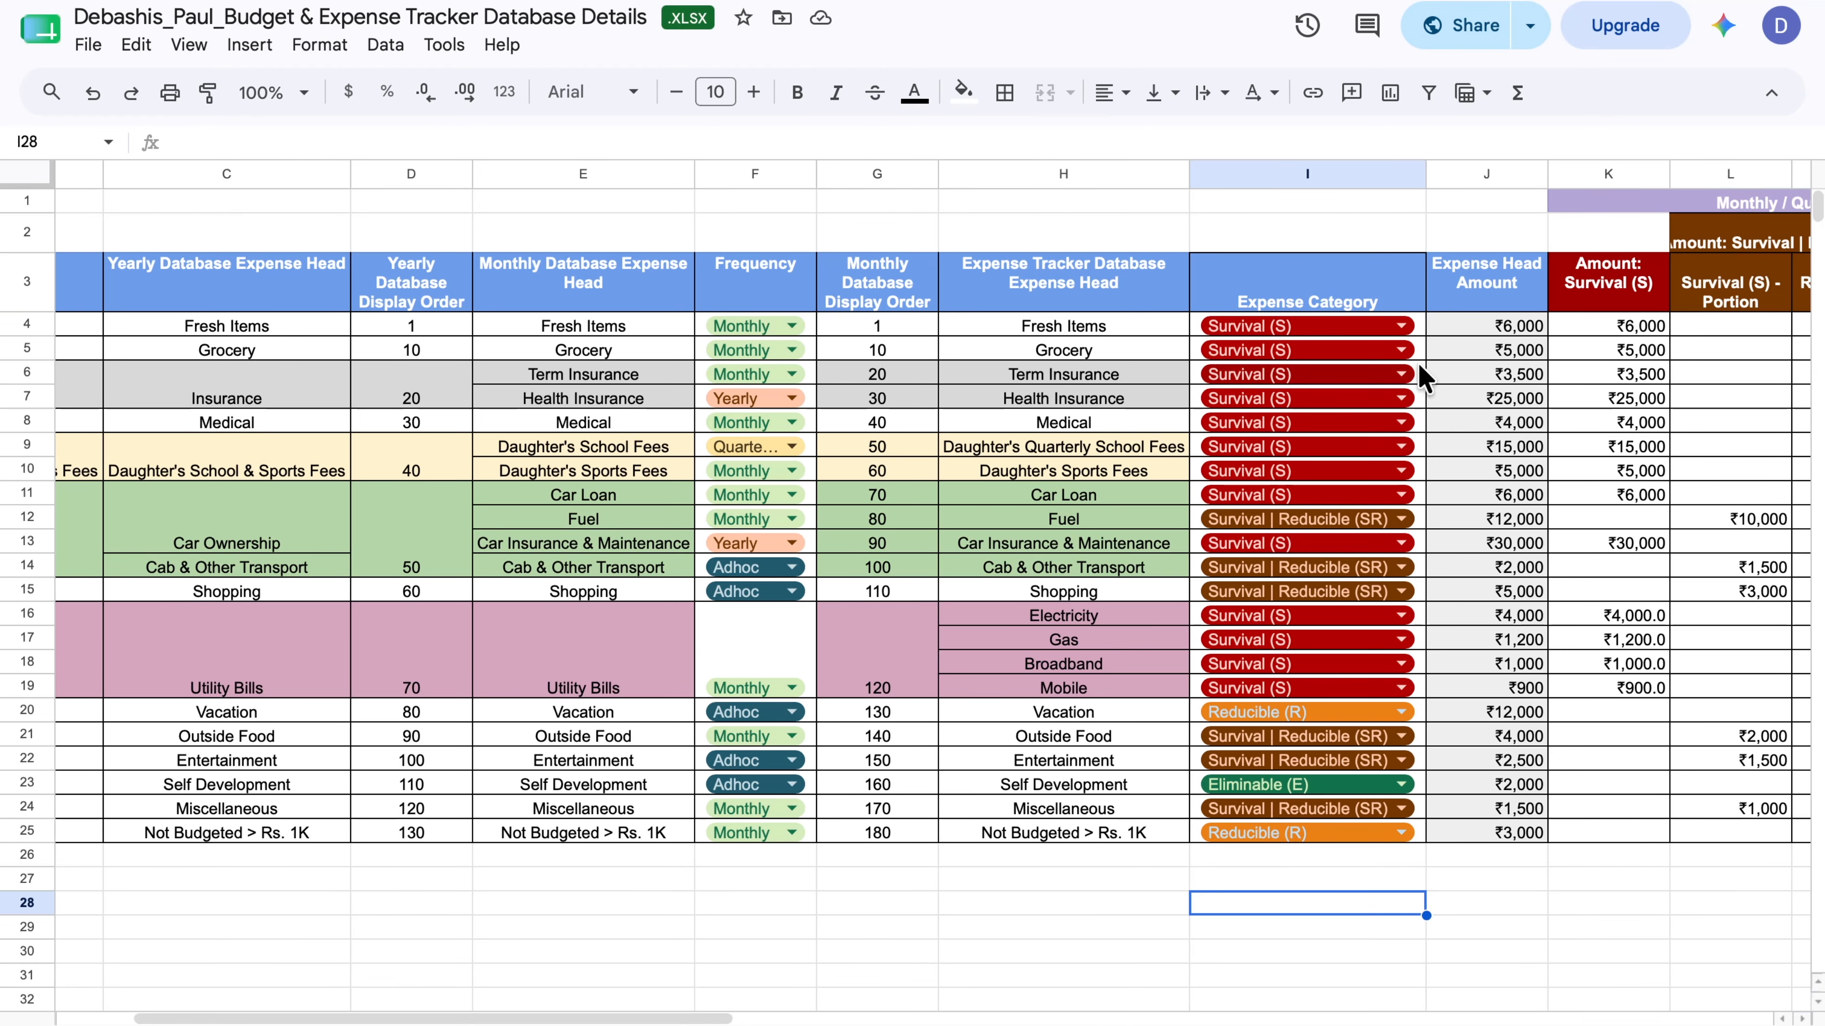
- Review the Expense Category options for Fresh Items in the budget spreadsheet and the template options of Notion's Expense Category Database
left_click(1402, 326)
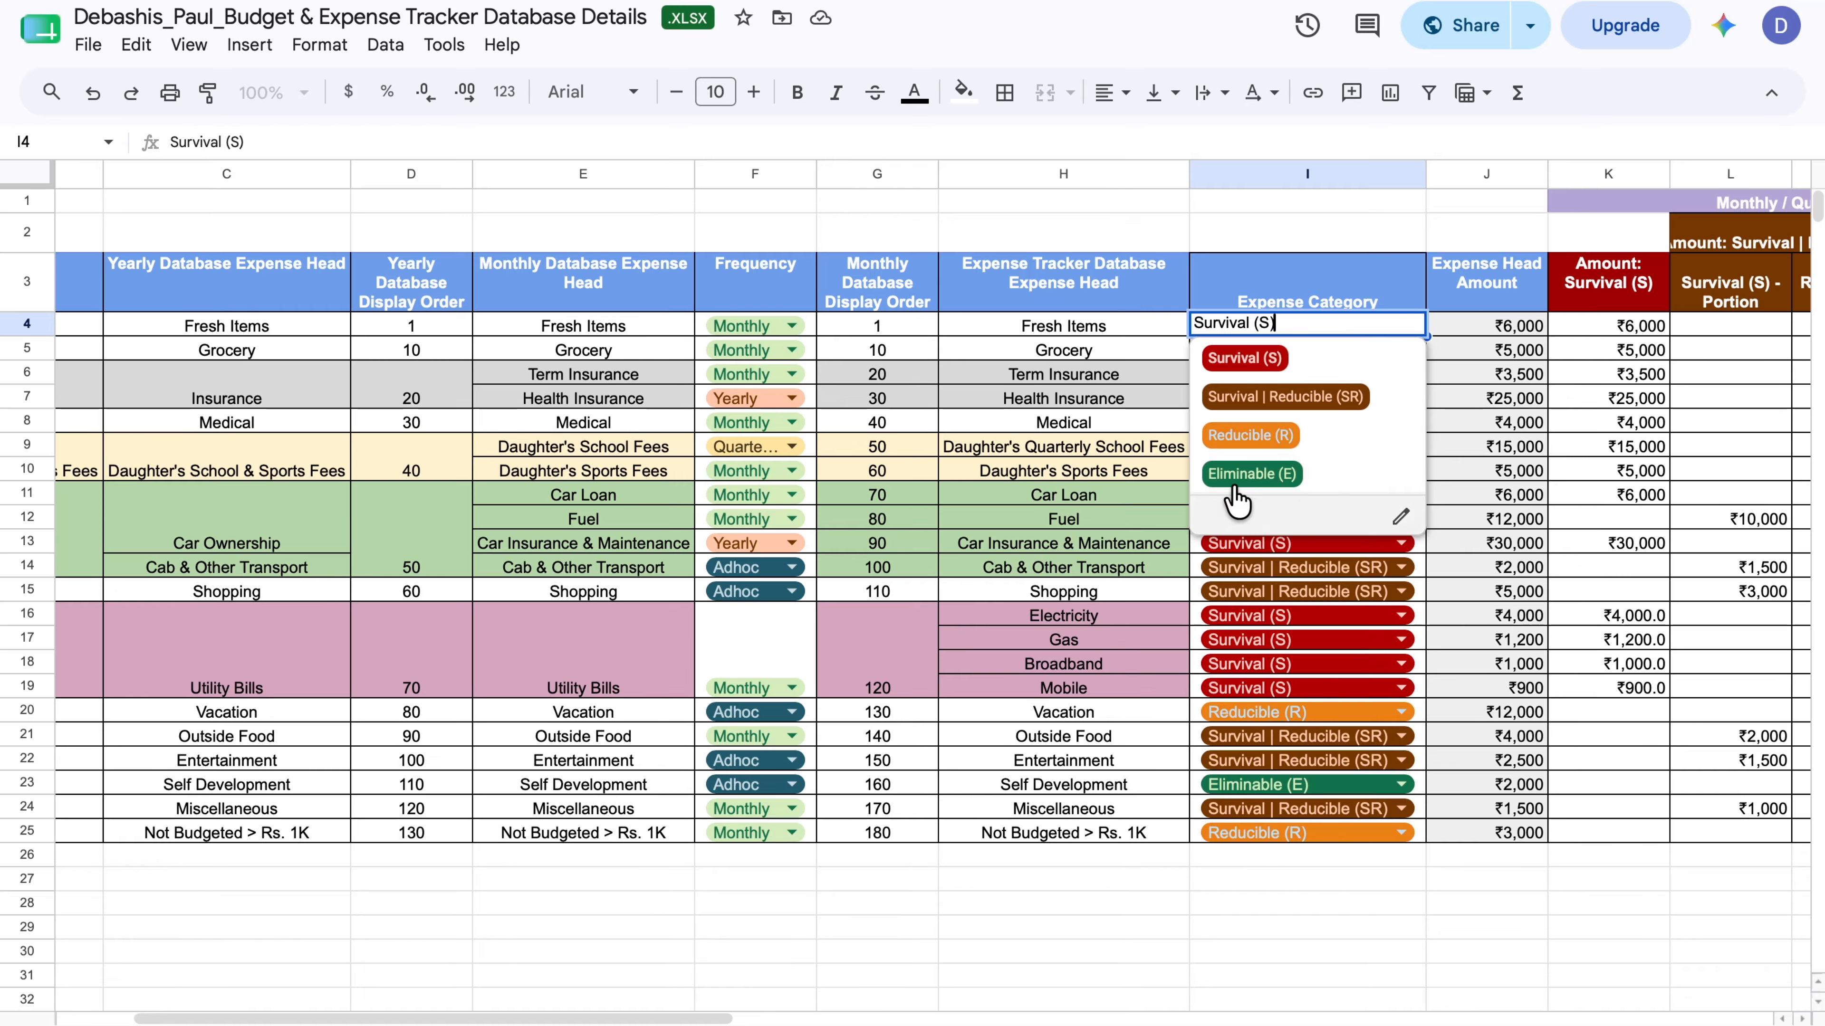
left_click(1328, 221)
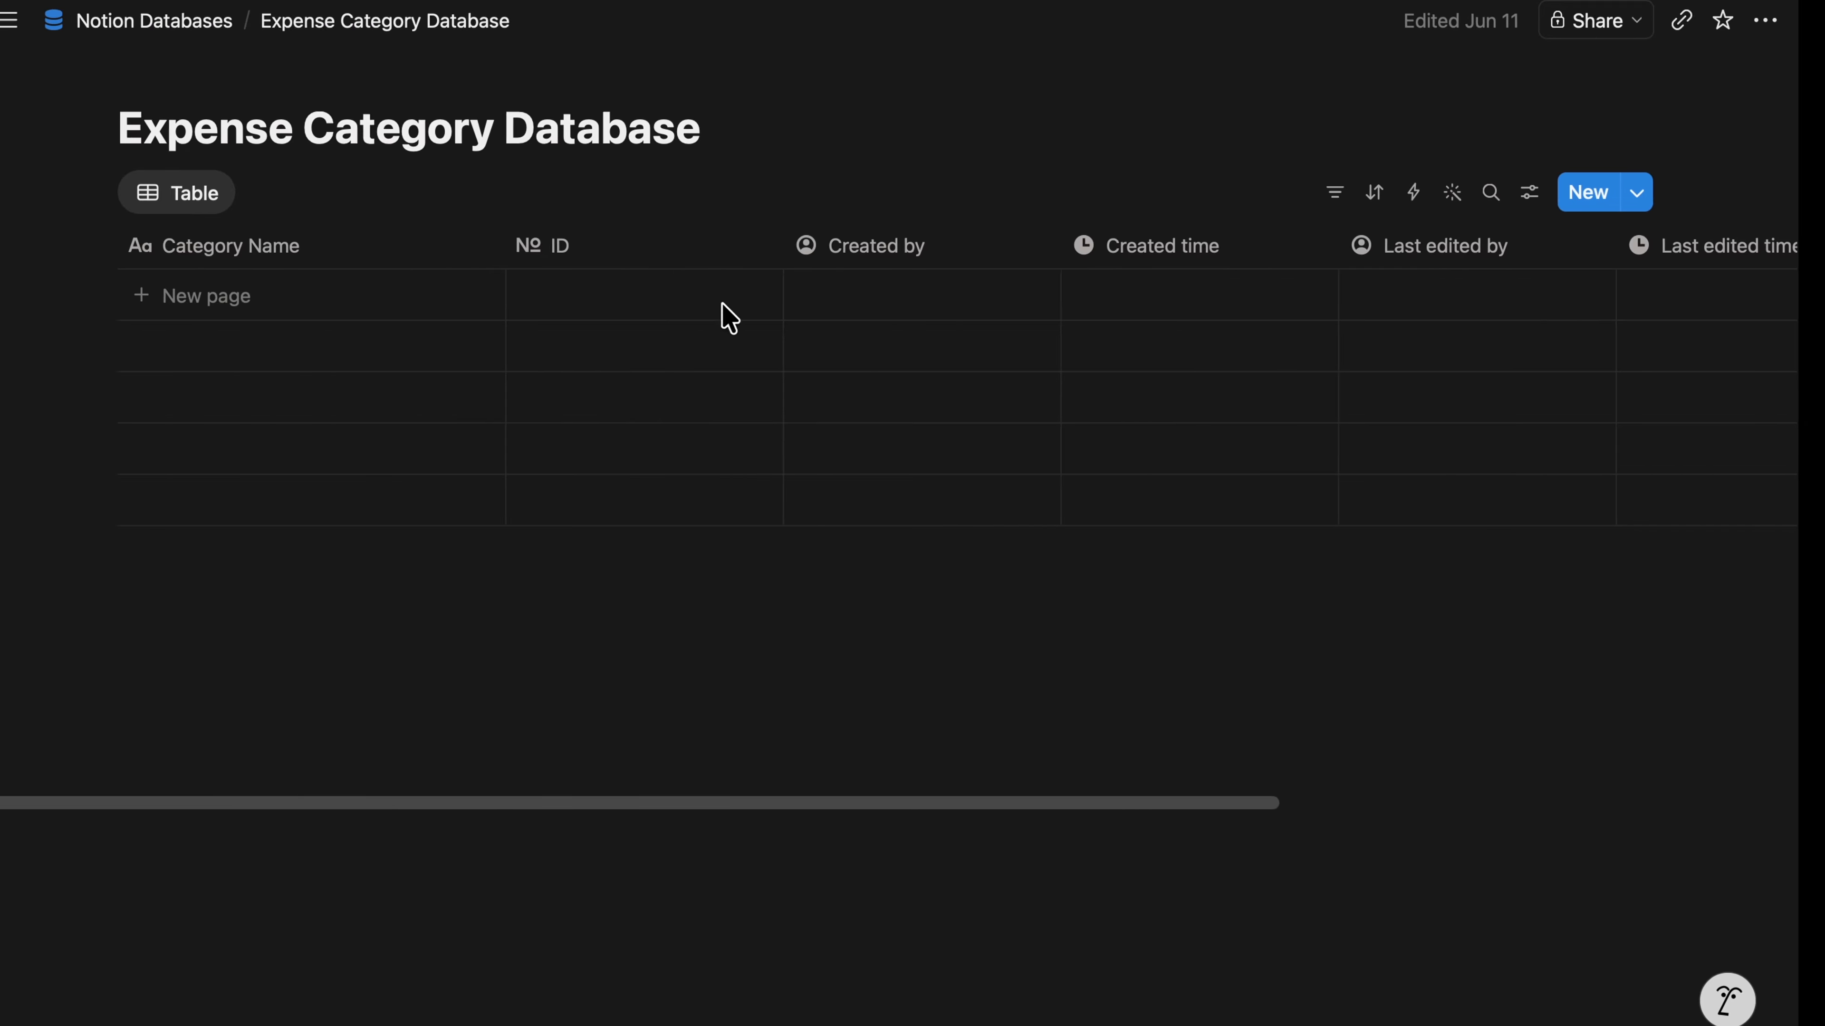
left_click(1665, 193)
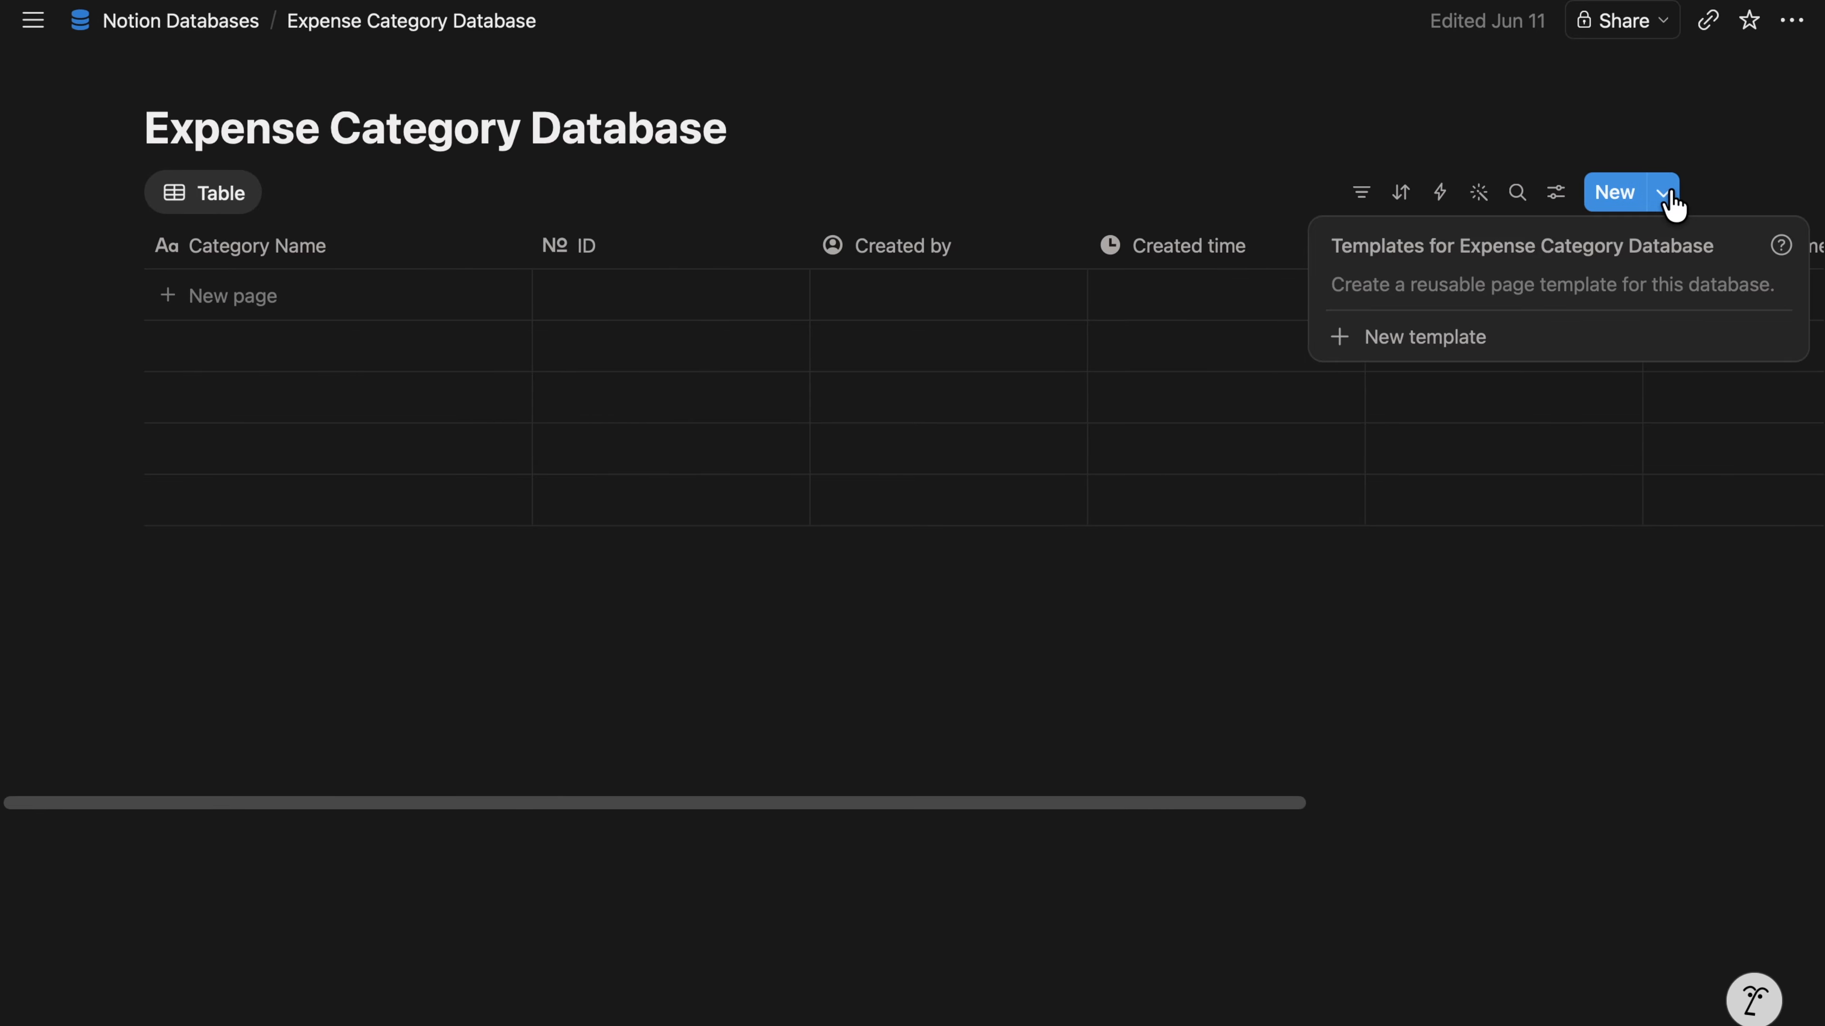
left_click(1555, 121)
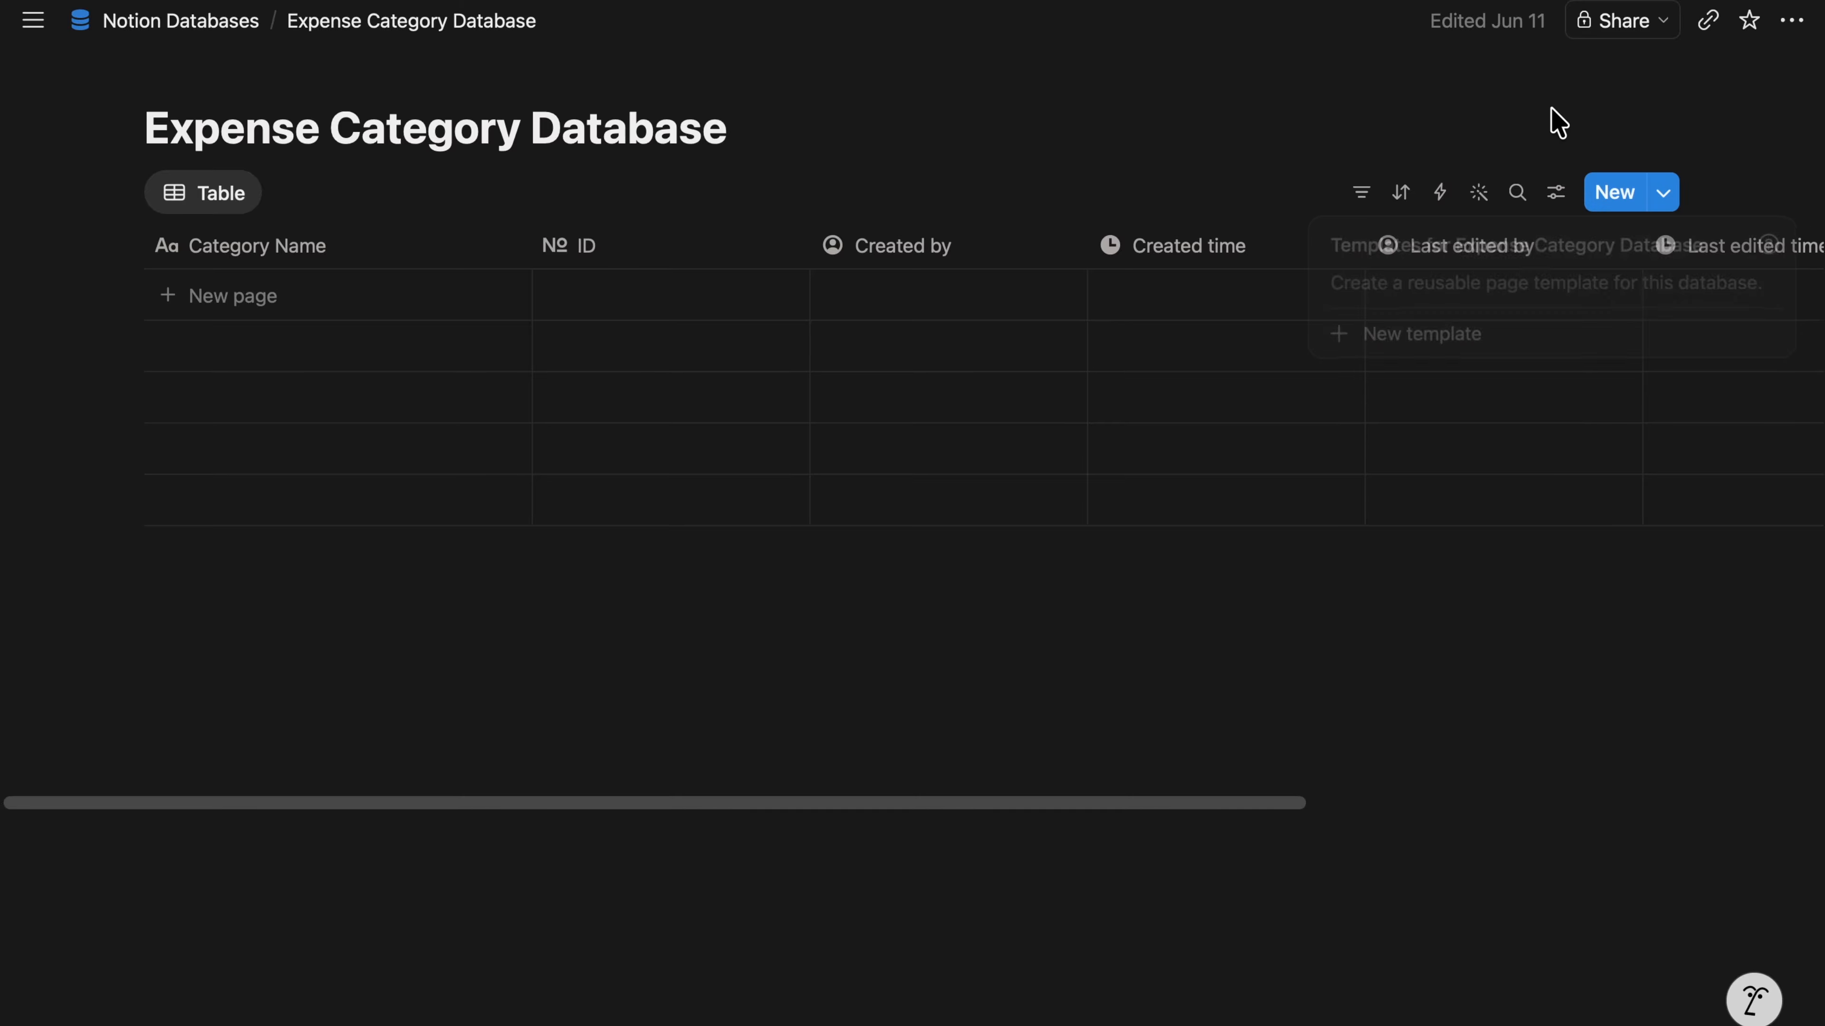
- Add a category page named "Survival (S)" with a cover and a four-leaf clover icon
left_click(1615, 192)
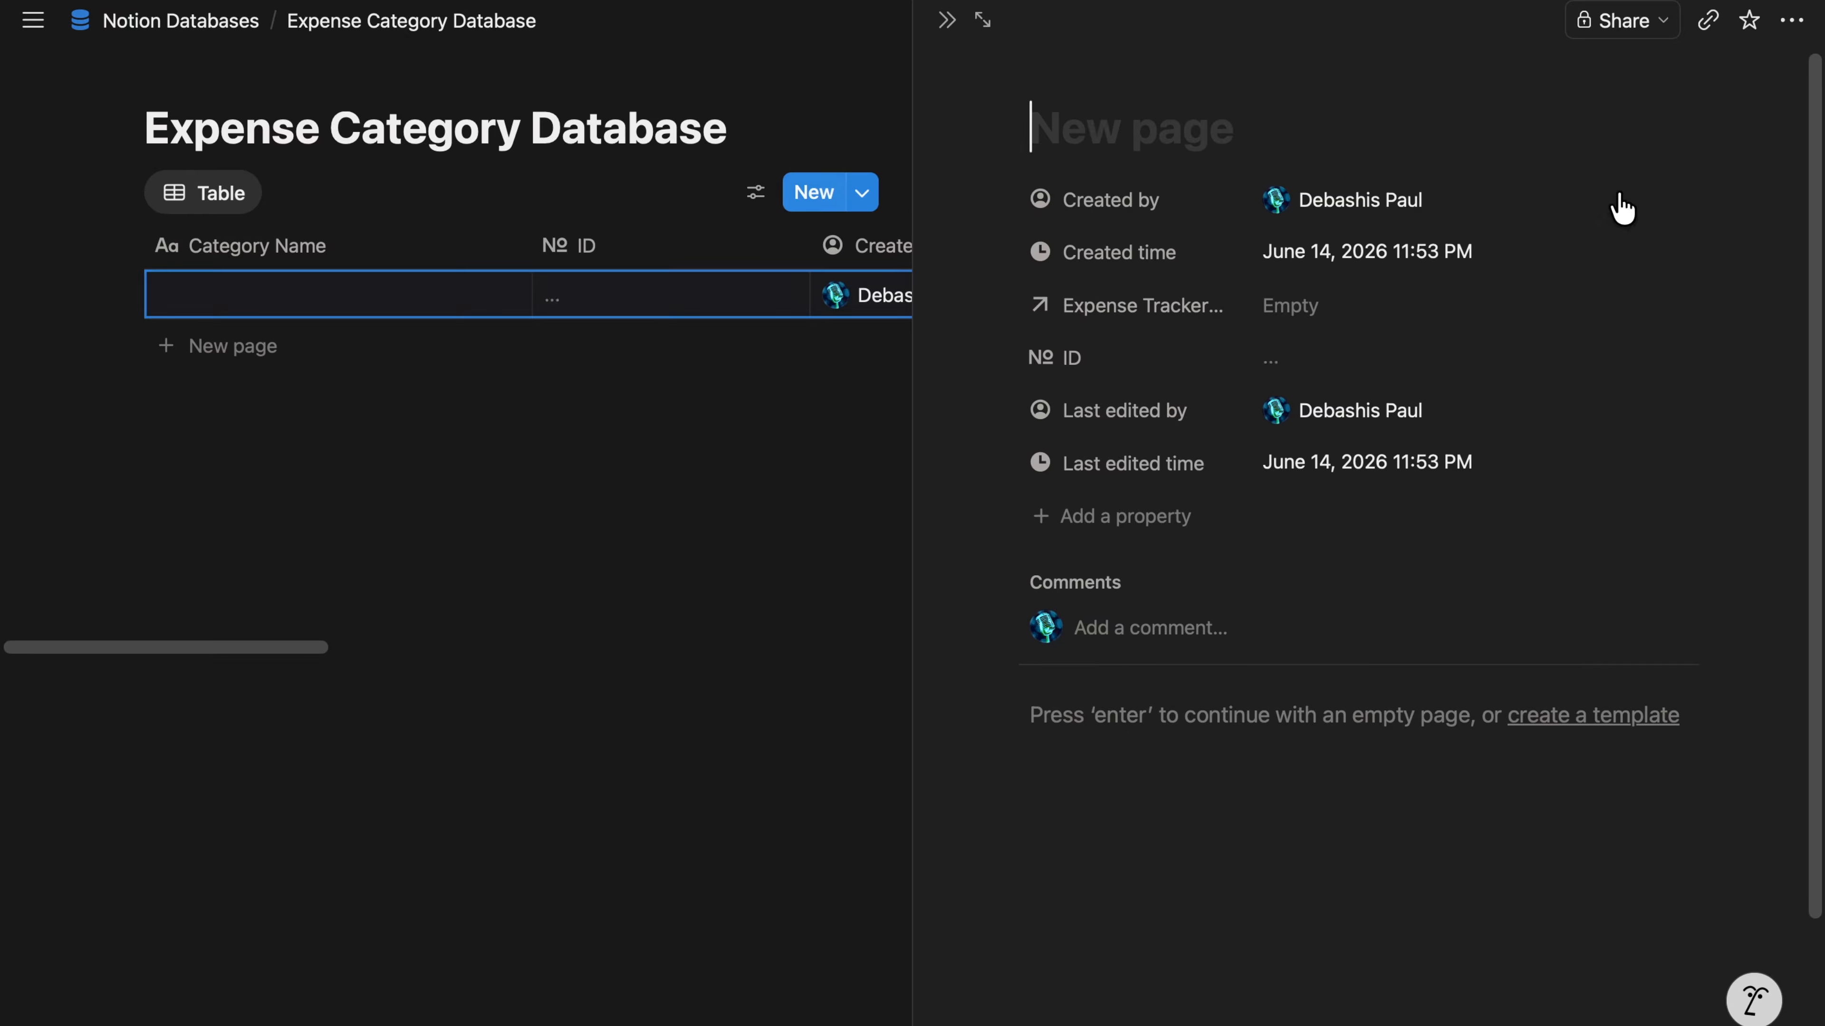
type("Survi")
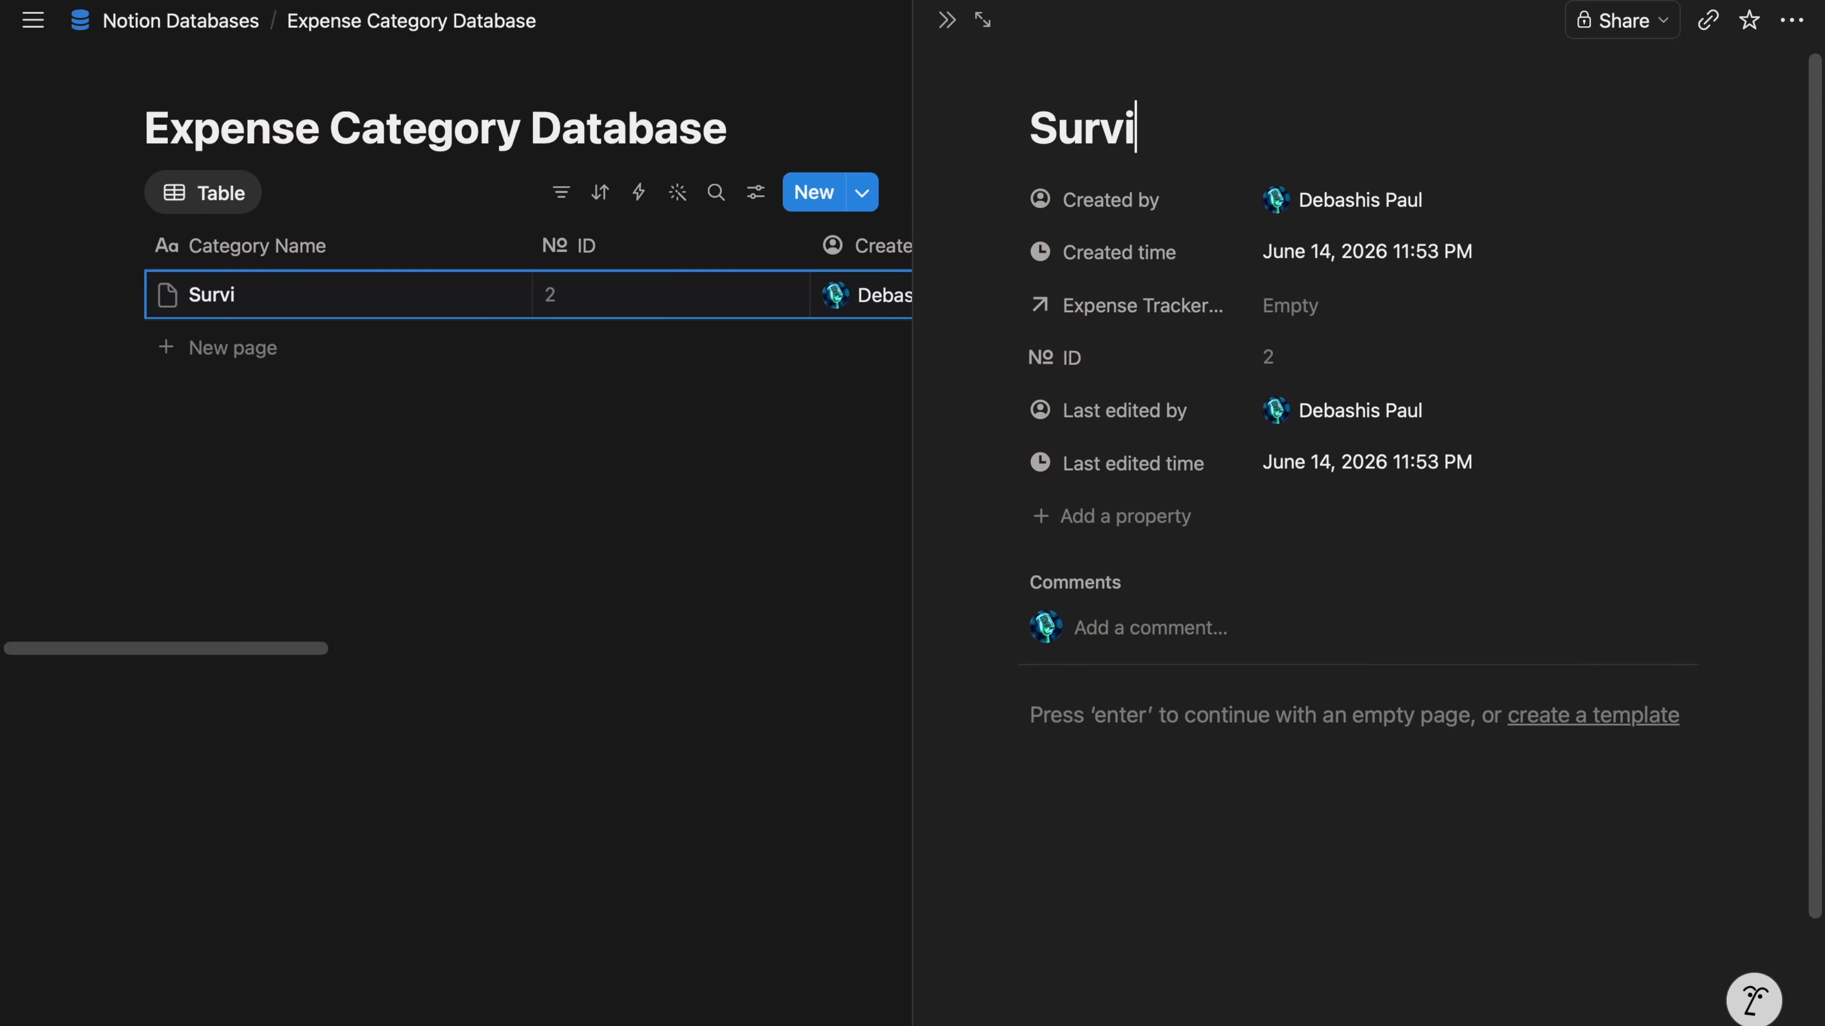
type("val (S)")
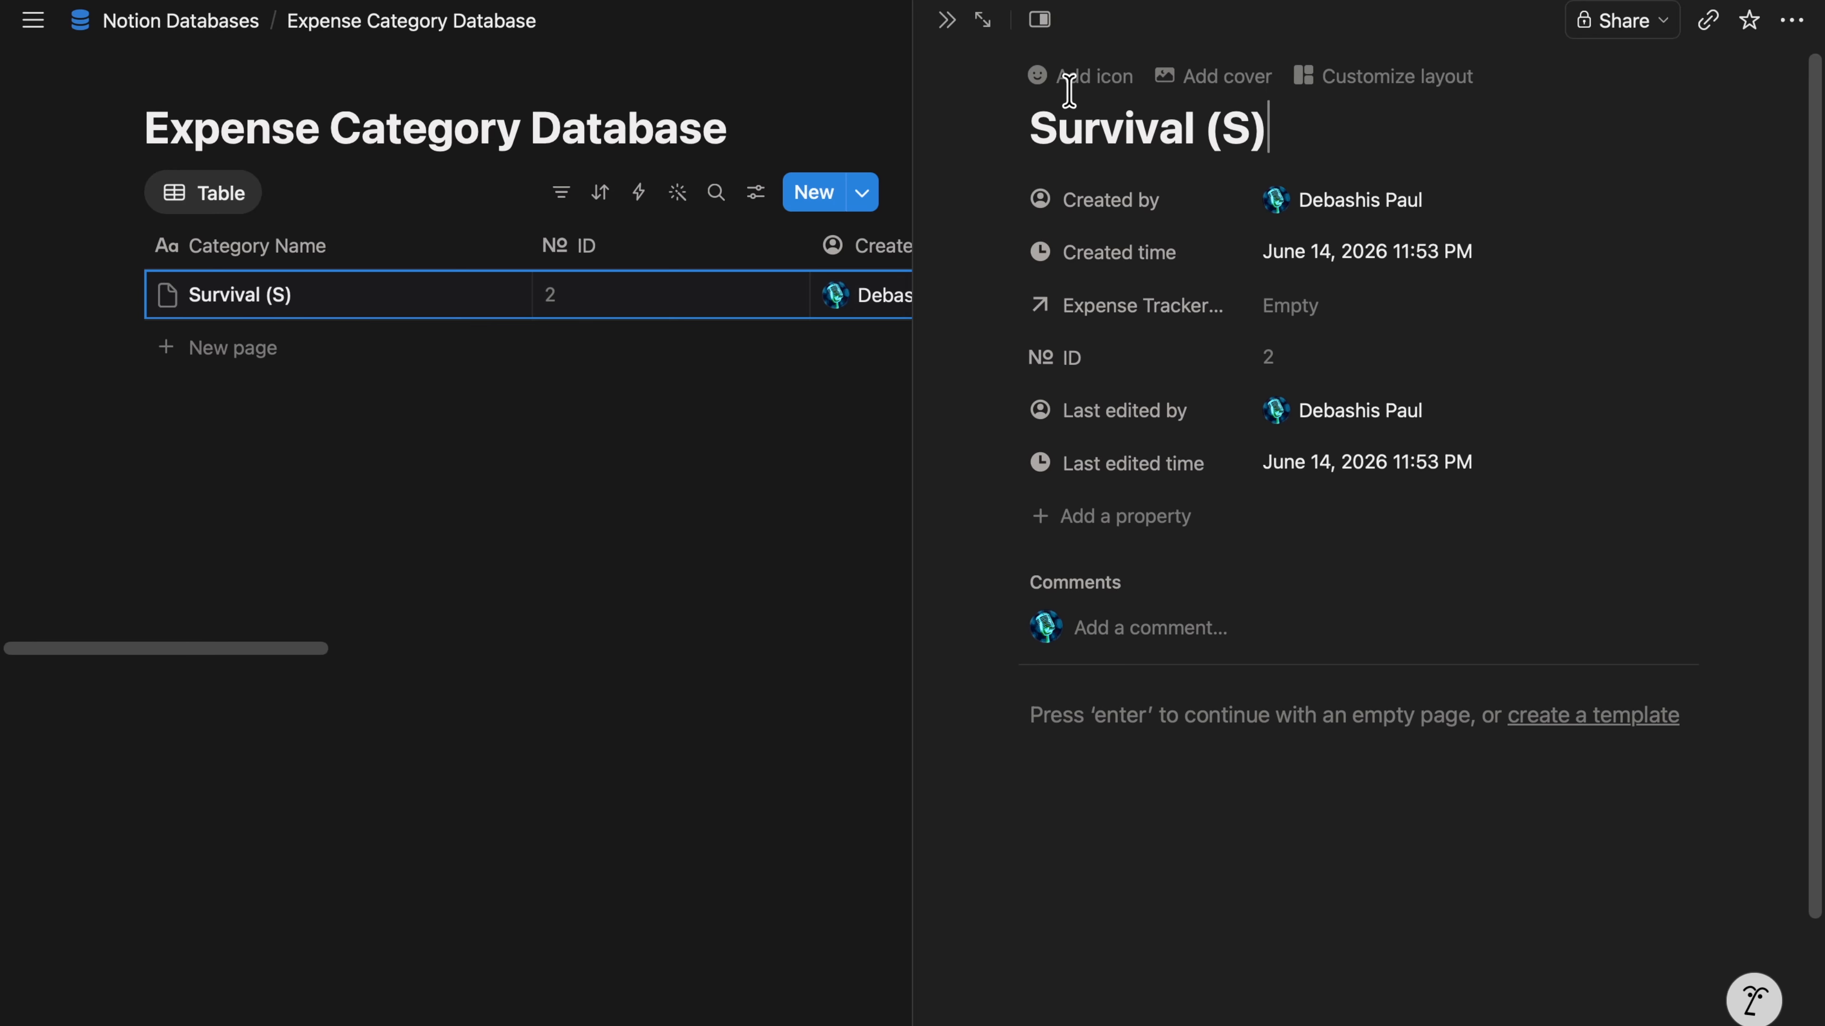
left_click(1230, 79)
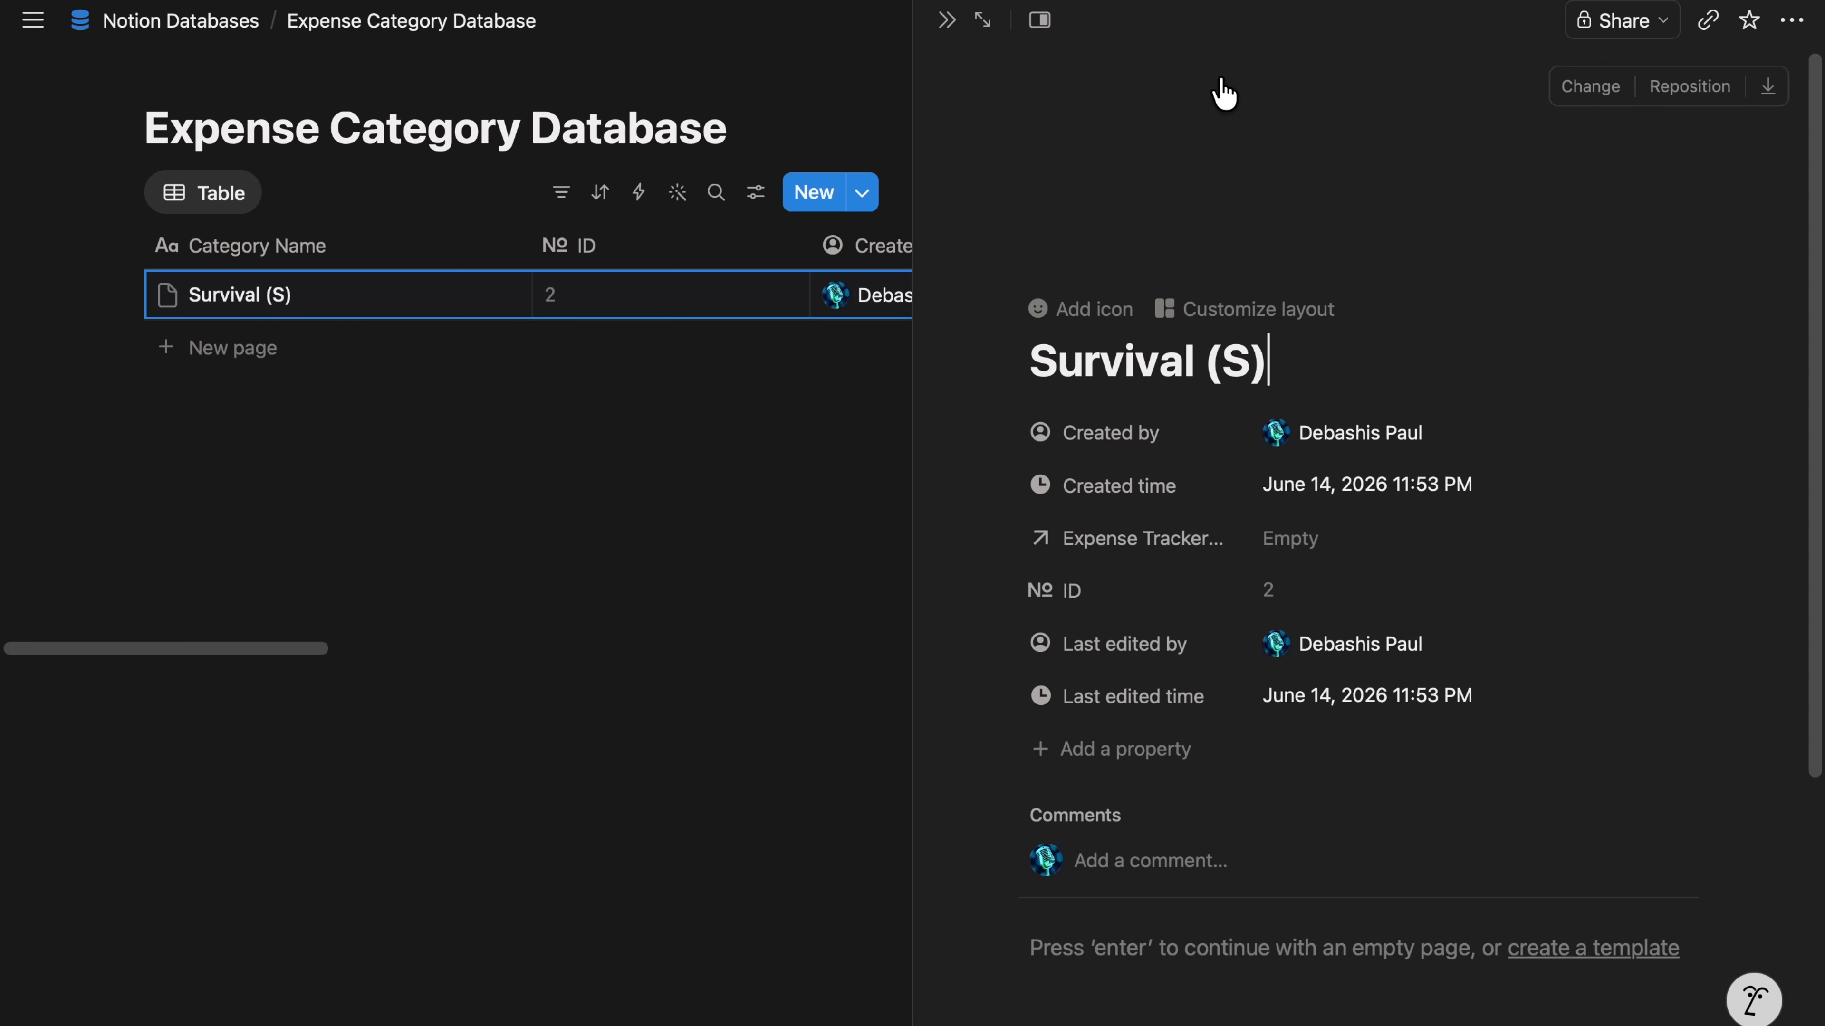
left_click(1110, 311)
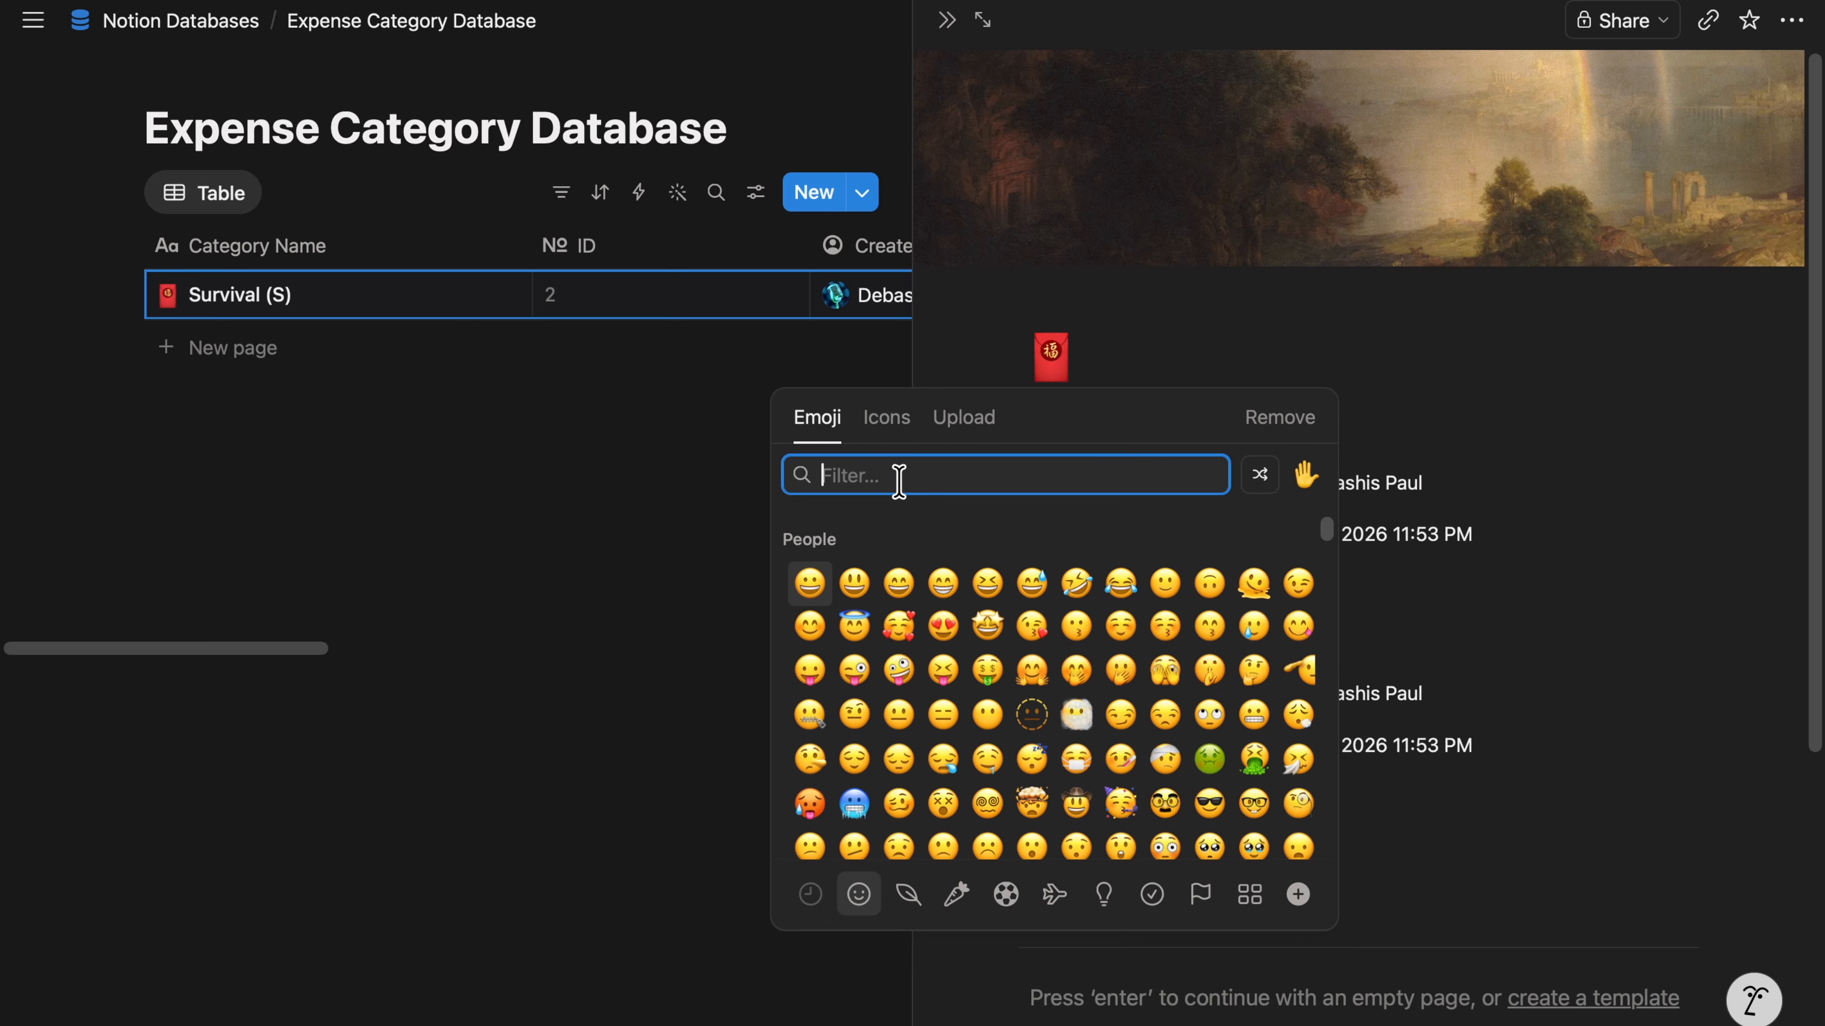
type("leaf")
left_click(1042, 537)
- Add a category page named "Survival | Reducible (SR)" with a cover and a yellow rosette icon
left_click(812, 192)
type("Sur")
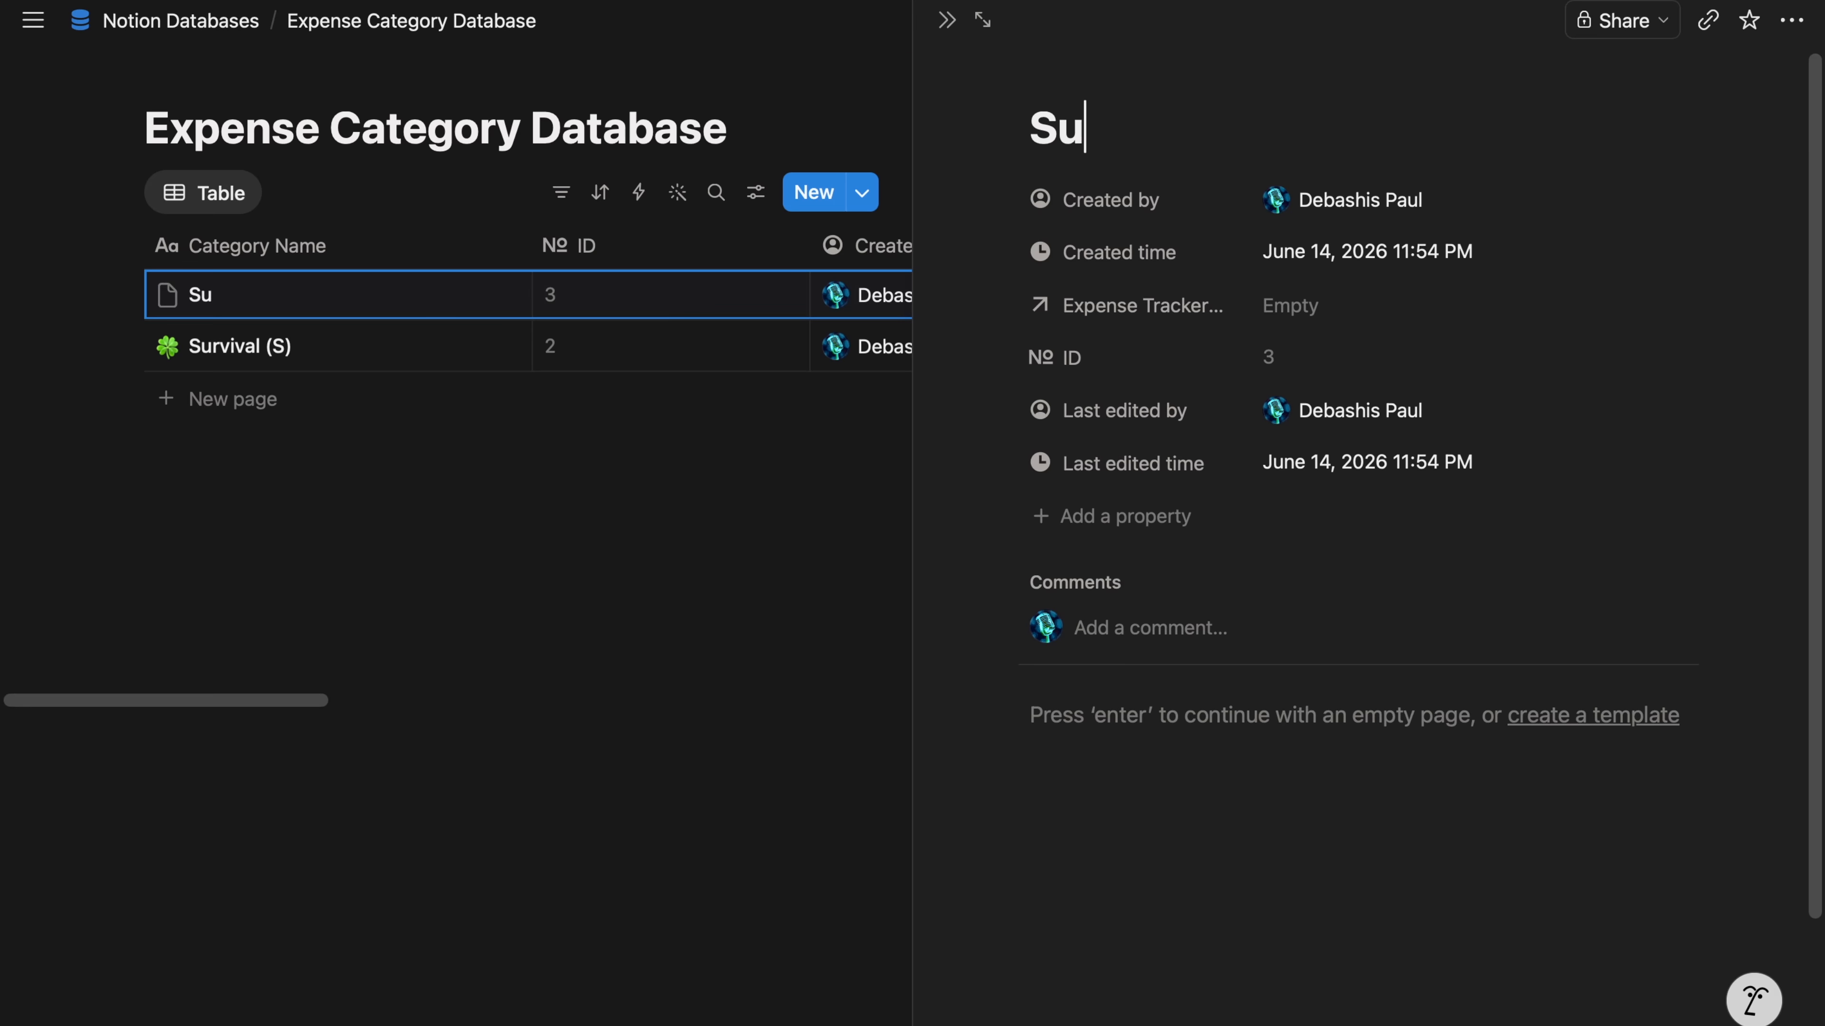
type("vival | Reducible (SR)")
left_click(1222, 77)
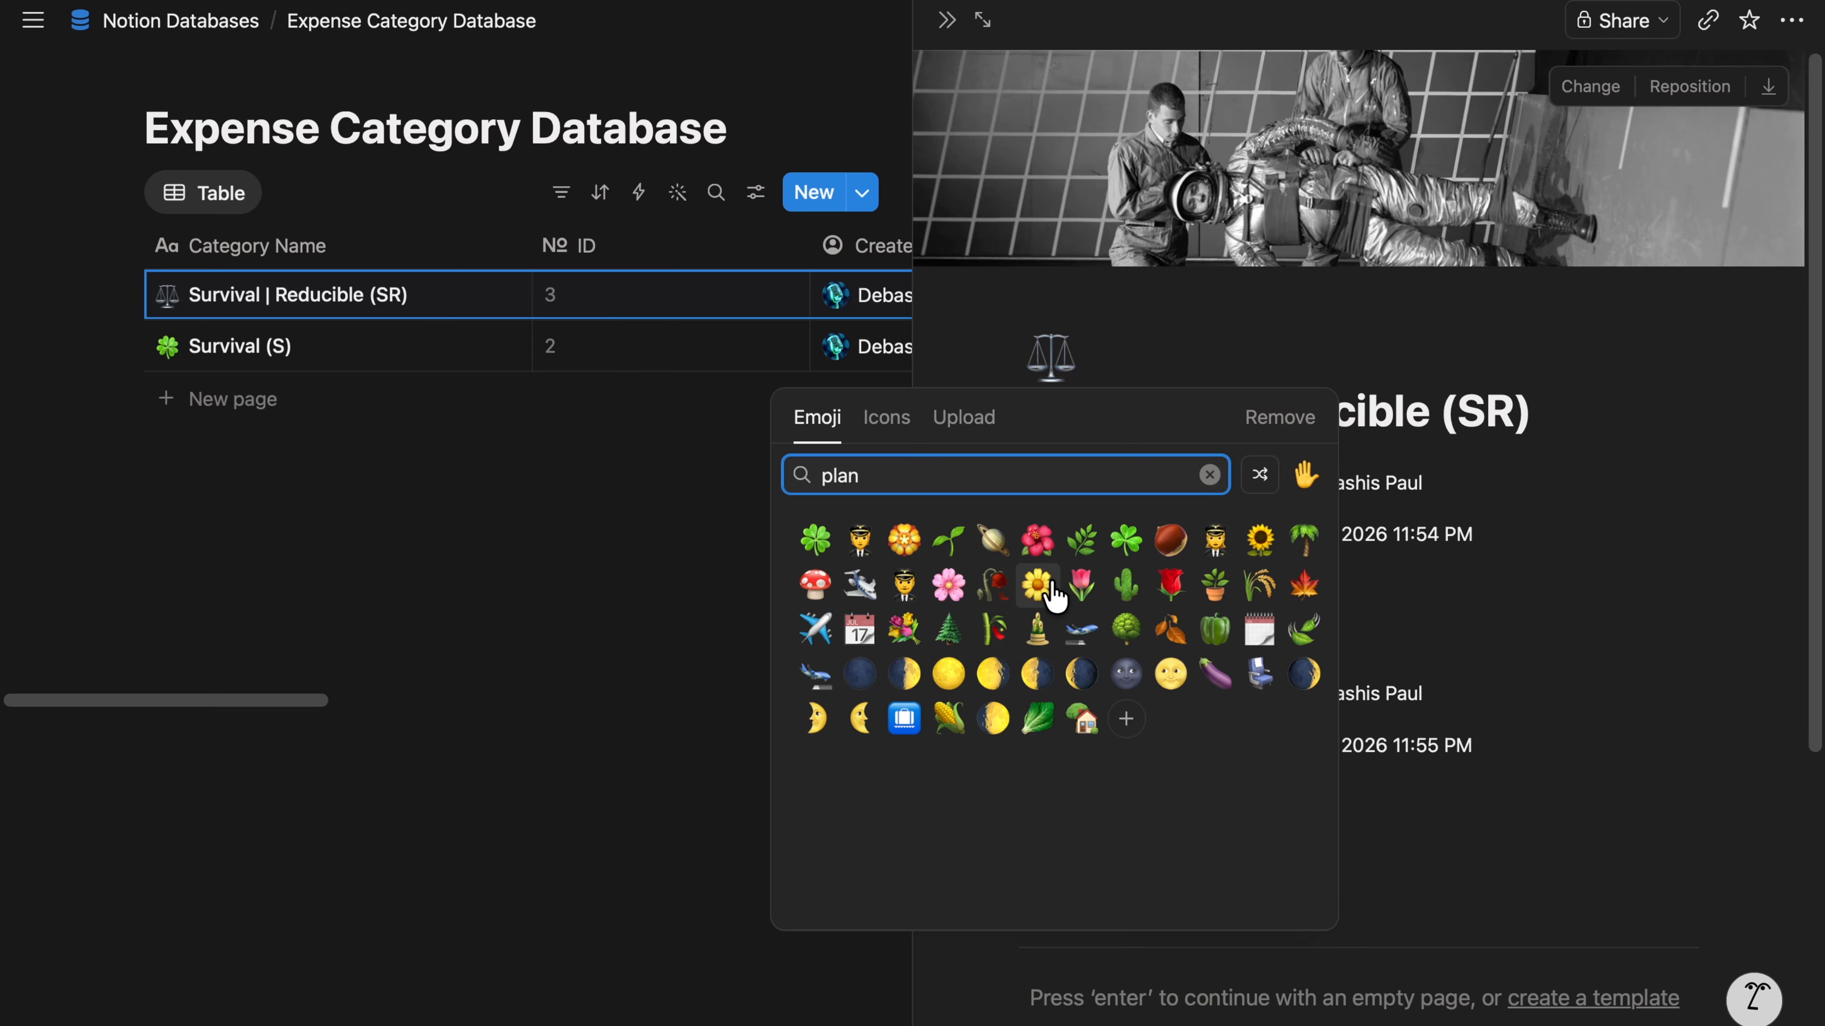
left_click(904, 539)
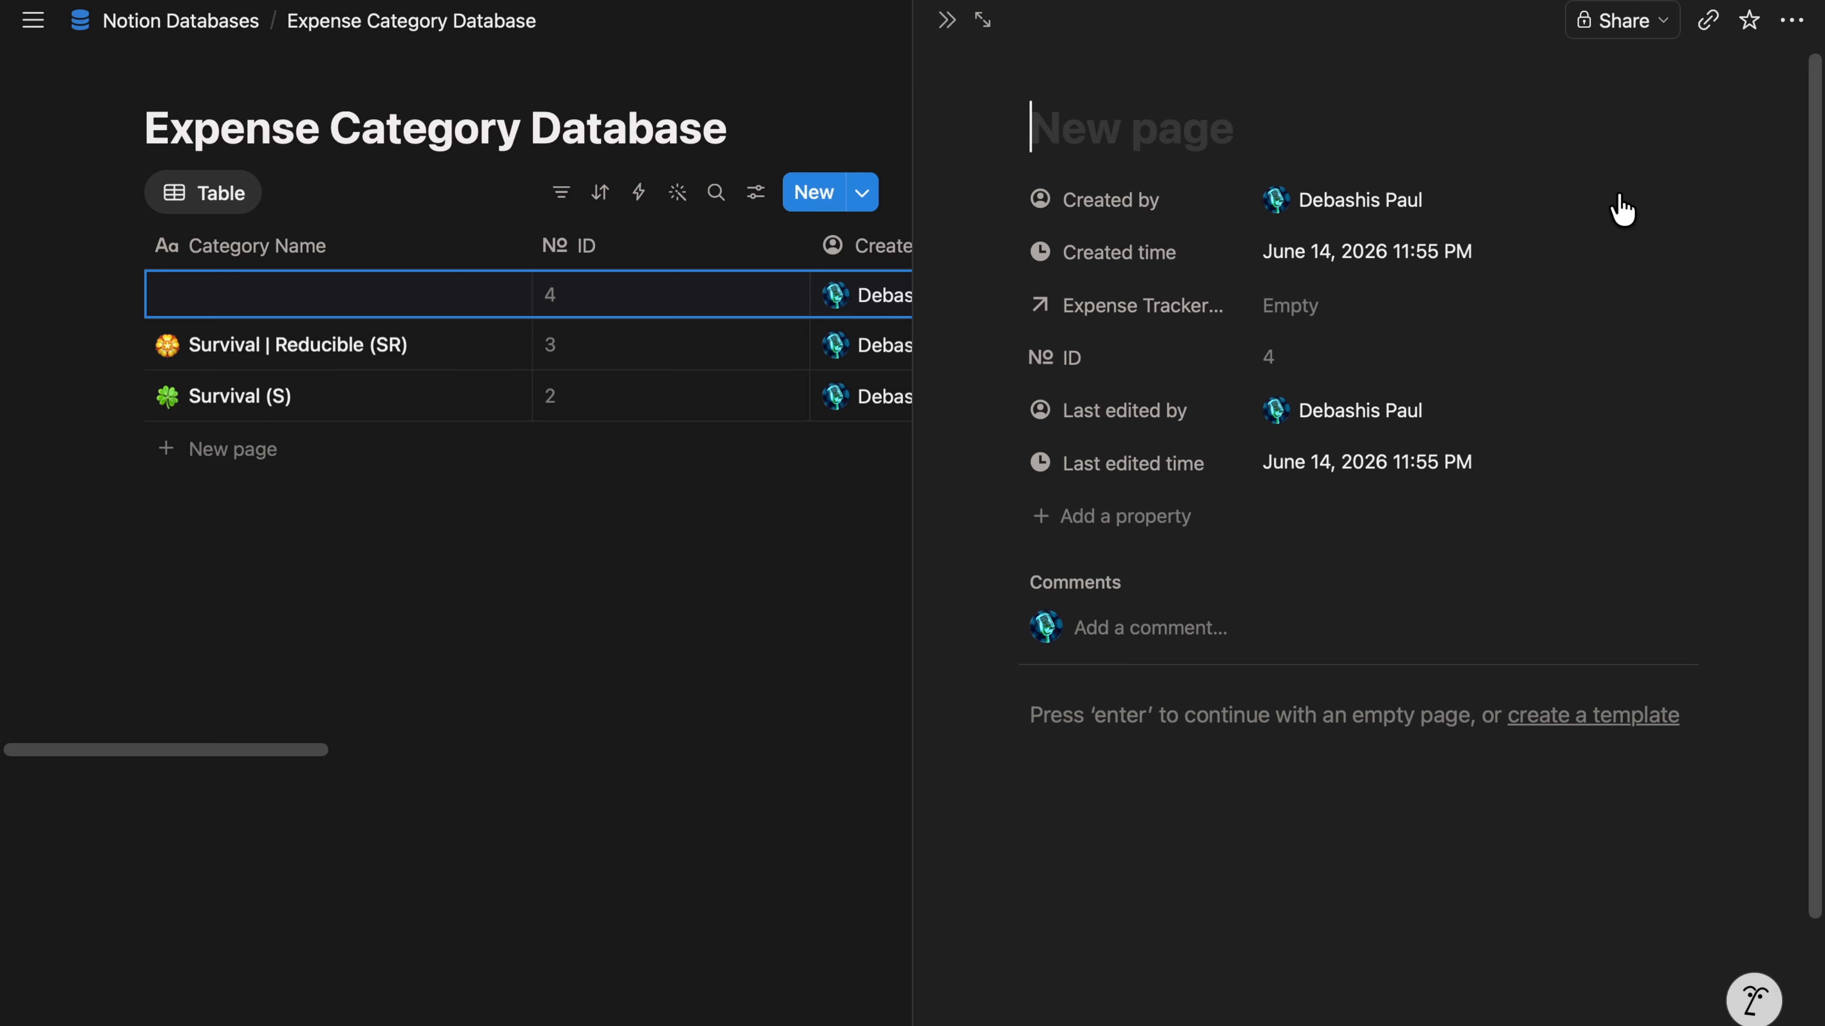
- Add a category page named "Reducible (R)" with a cover and a palm tree icon, and close it
type("Re")
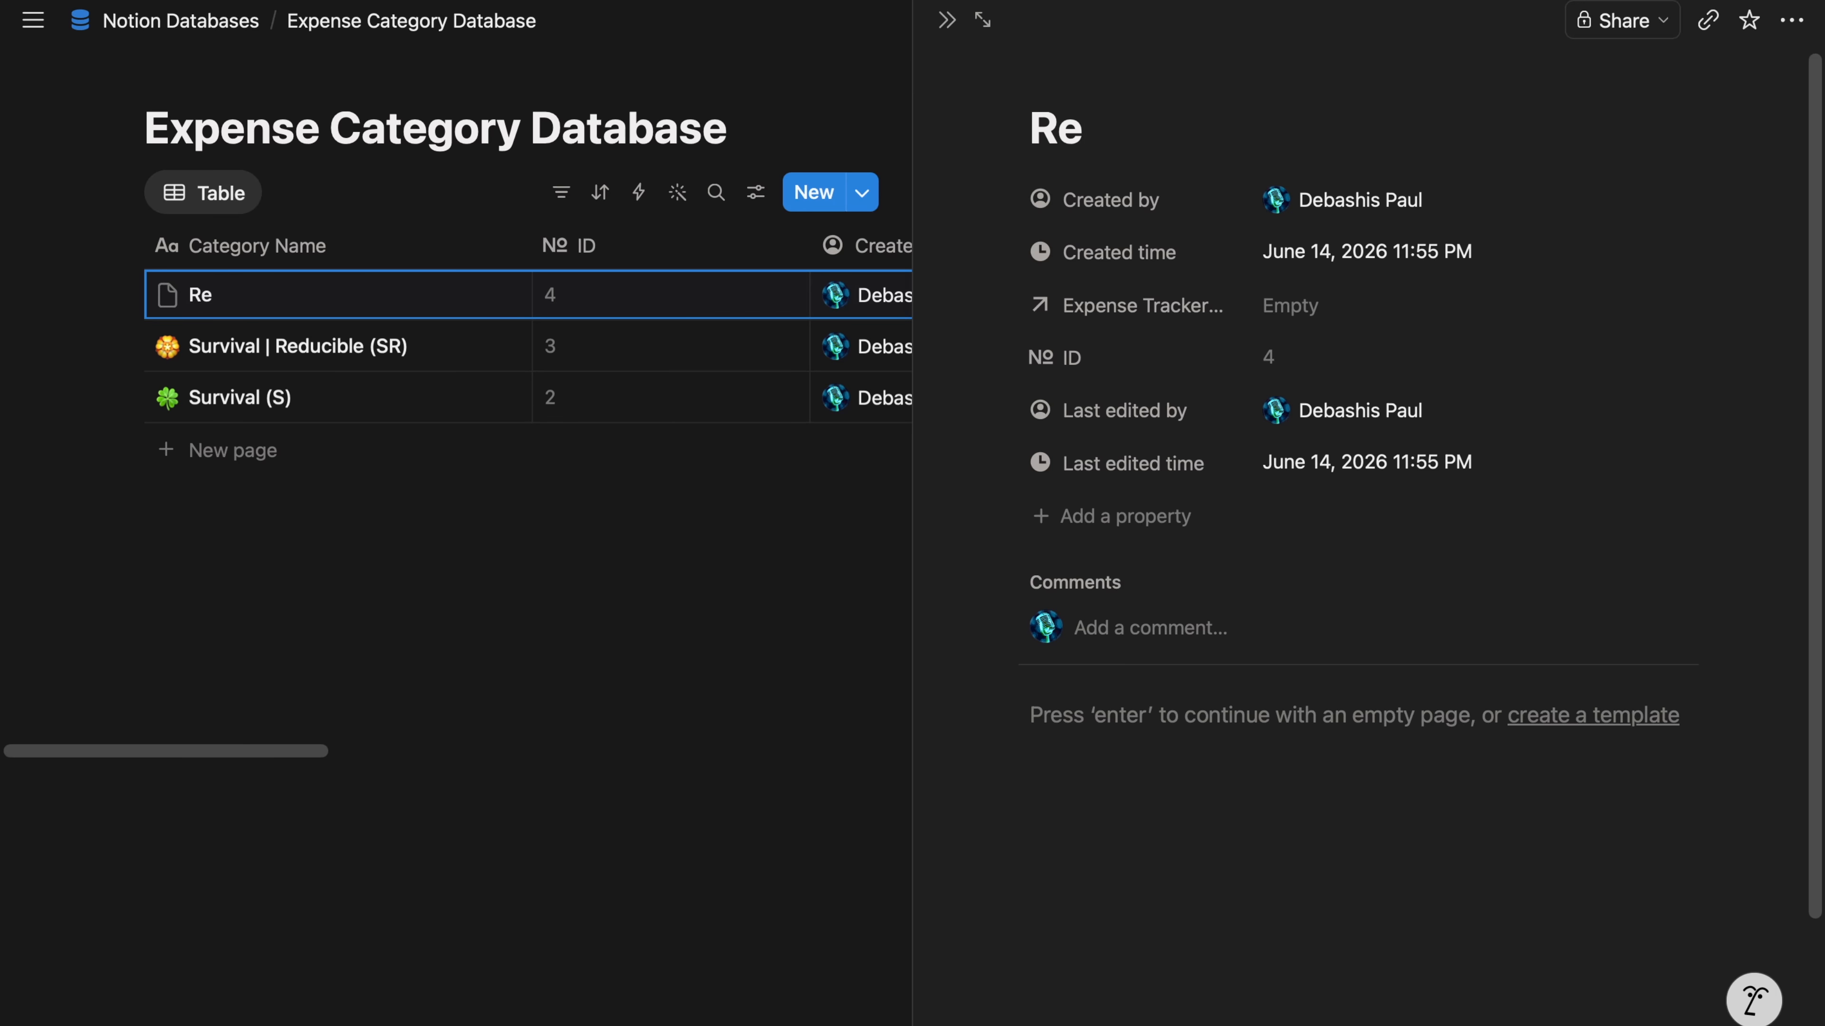
type("ducible (R)")
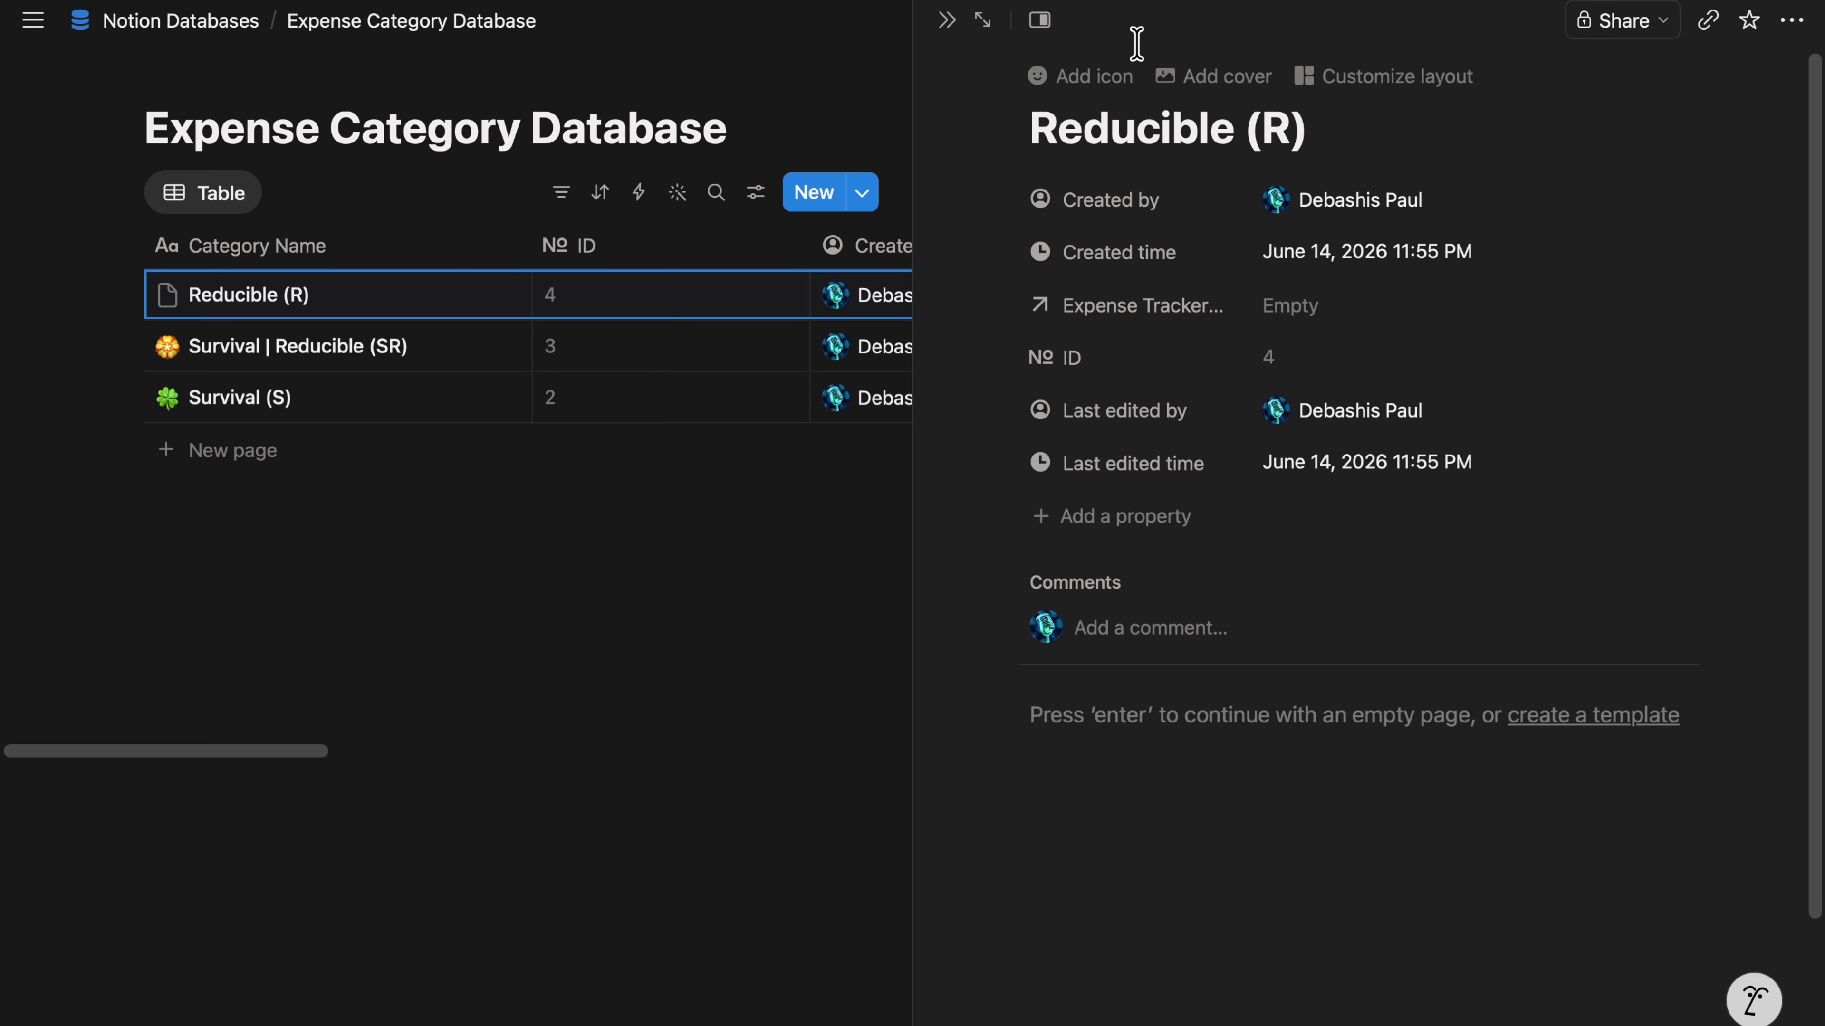
left_click(1214, 75)
left_click(1102, 313)
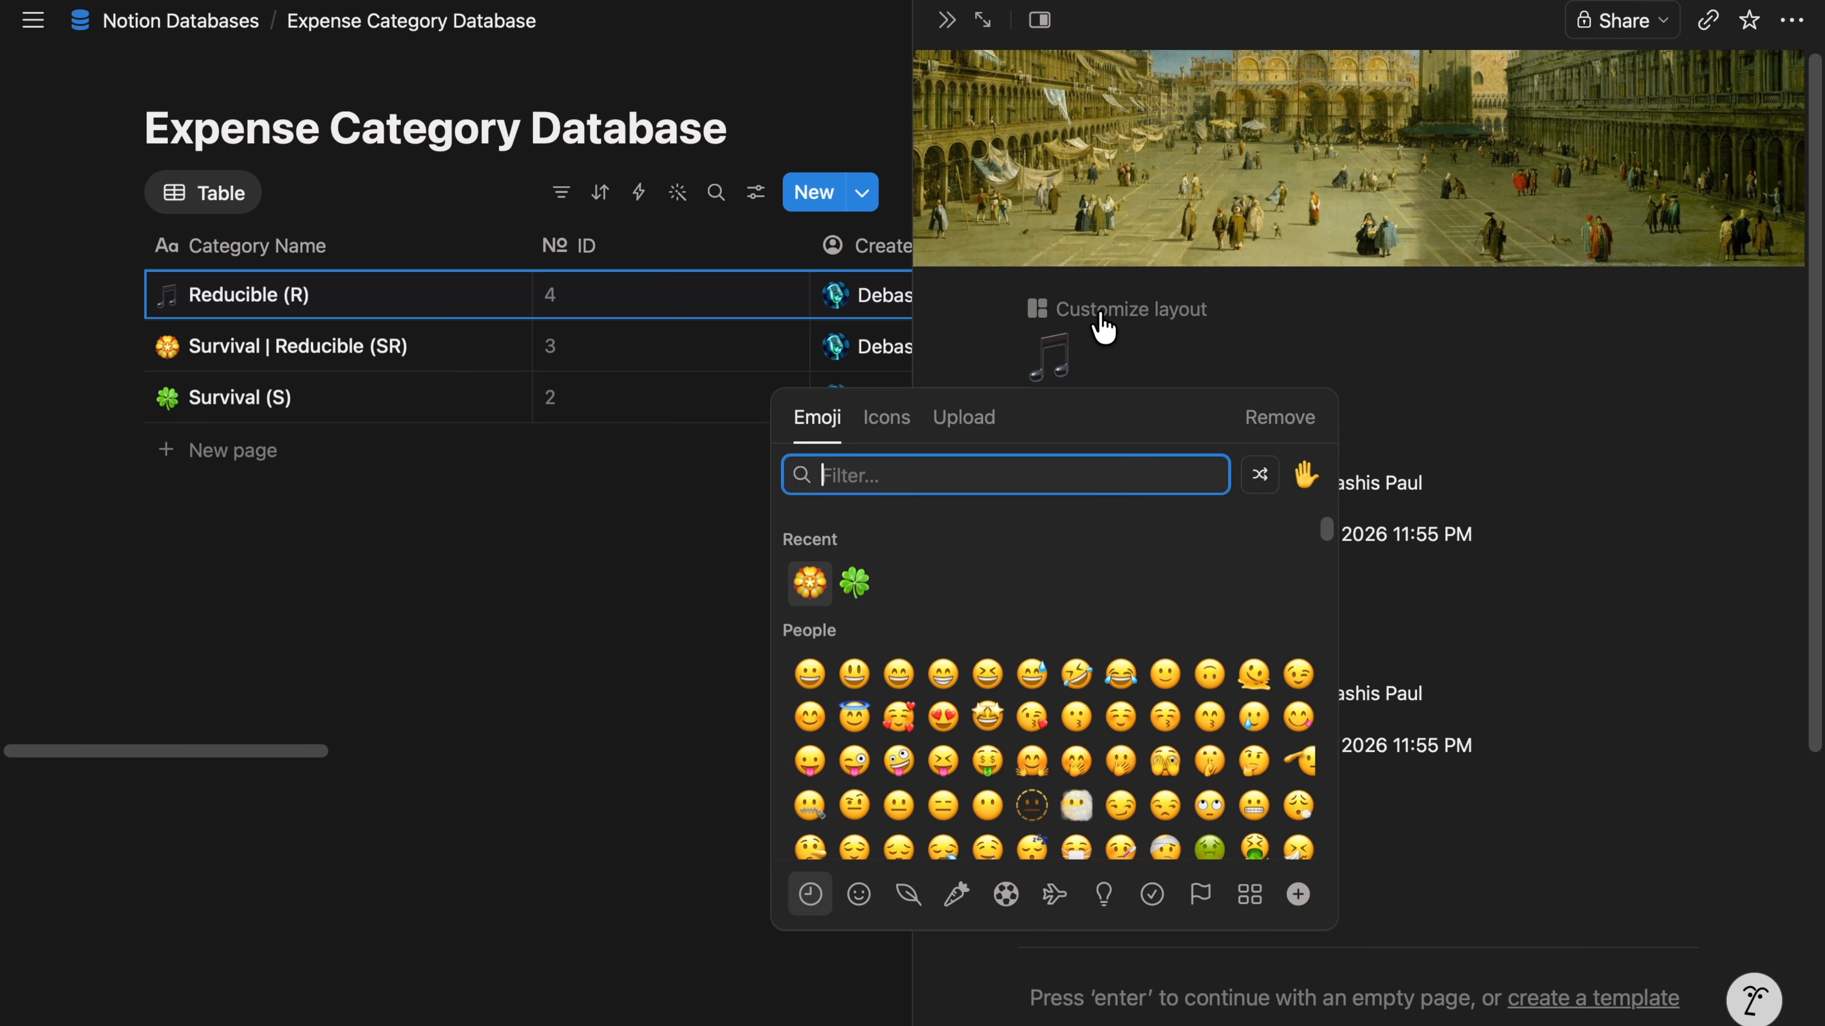
type("tree")
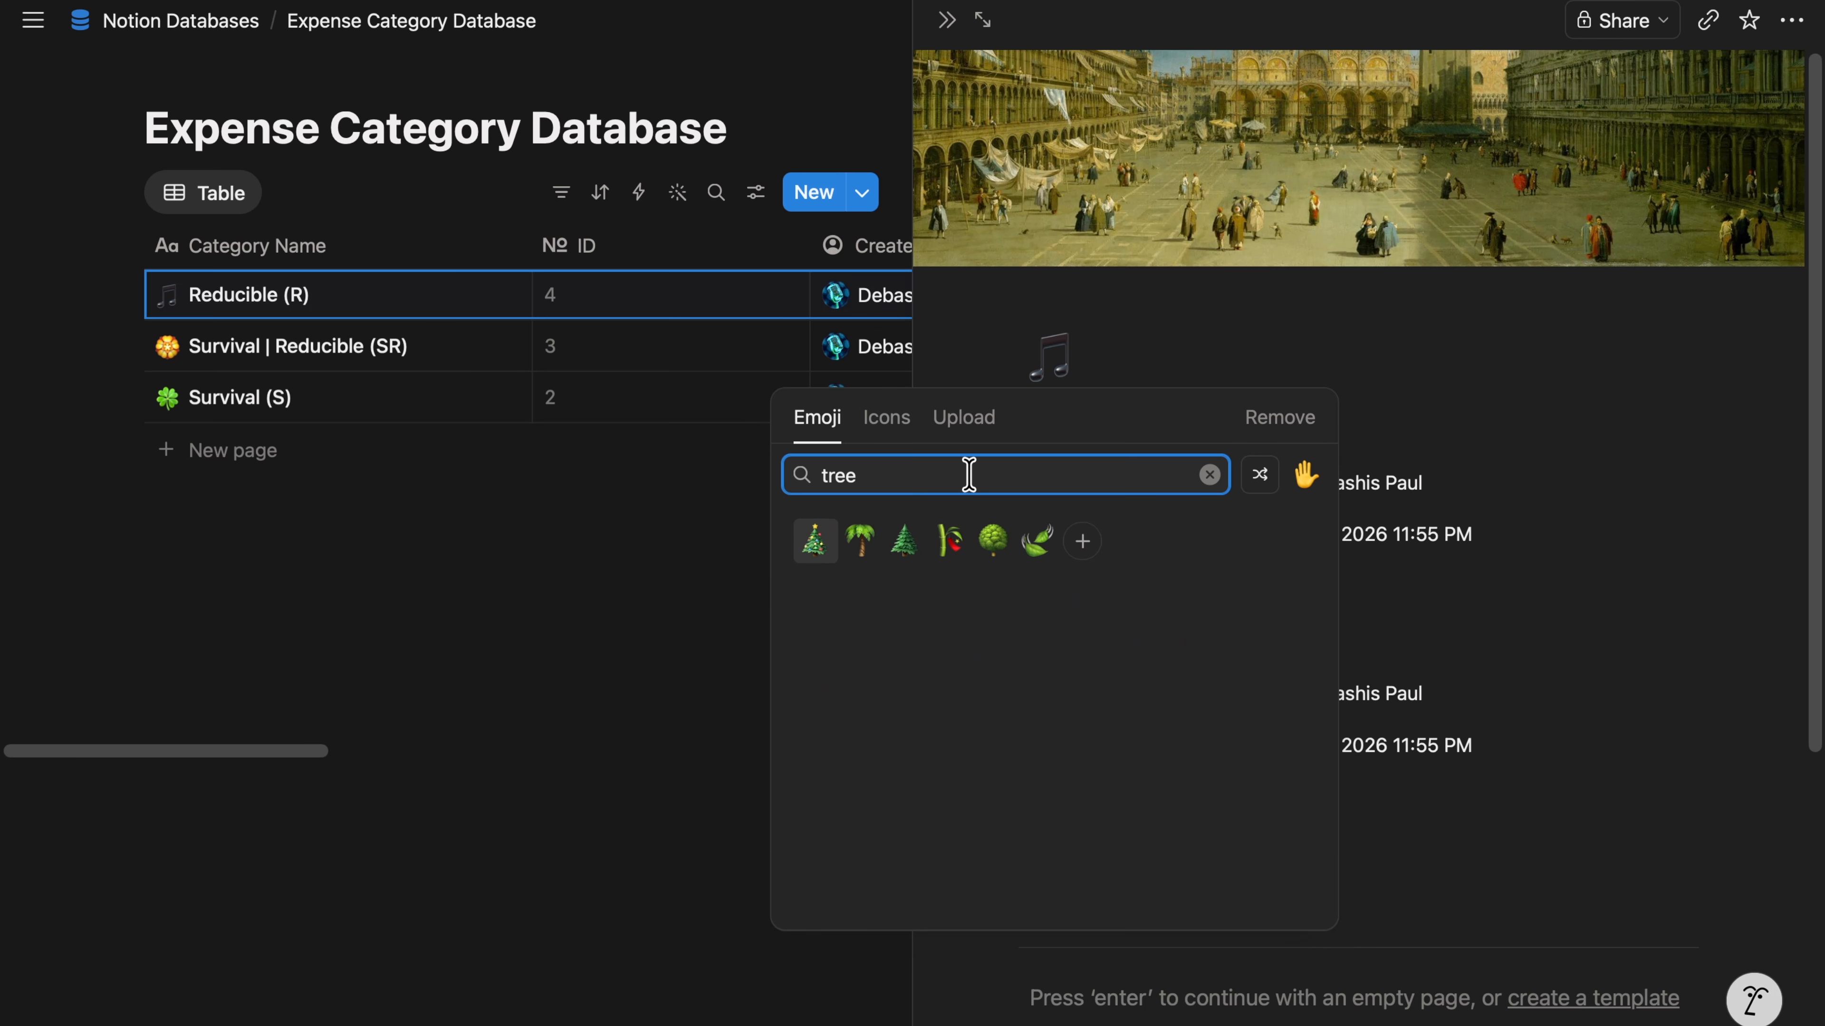
left_click(860, 540)
key("Escape")
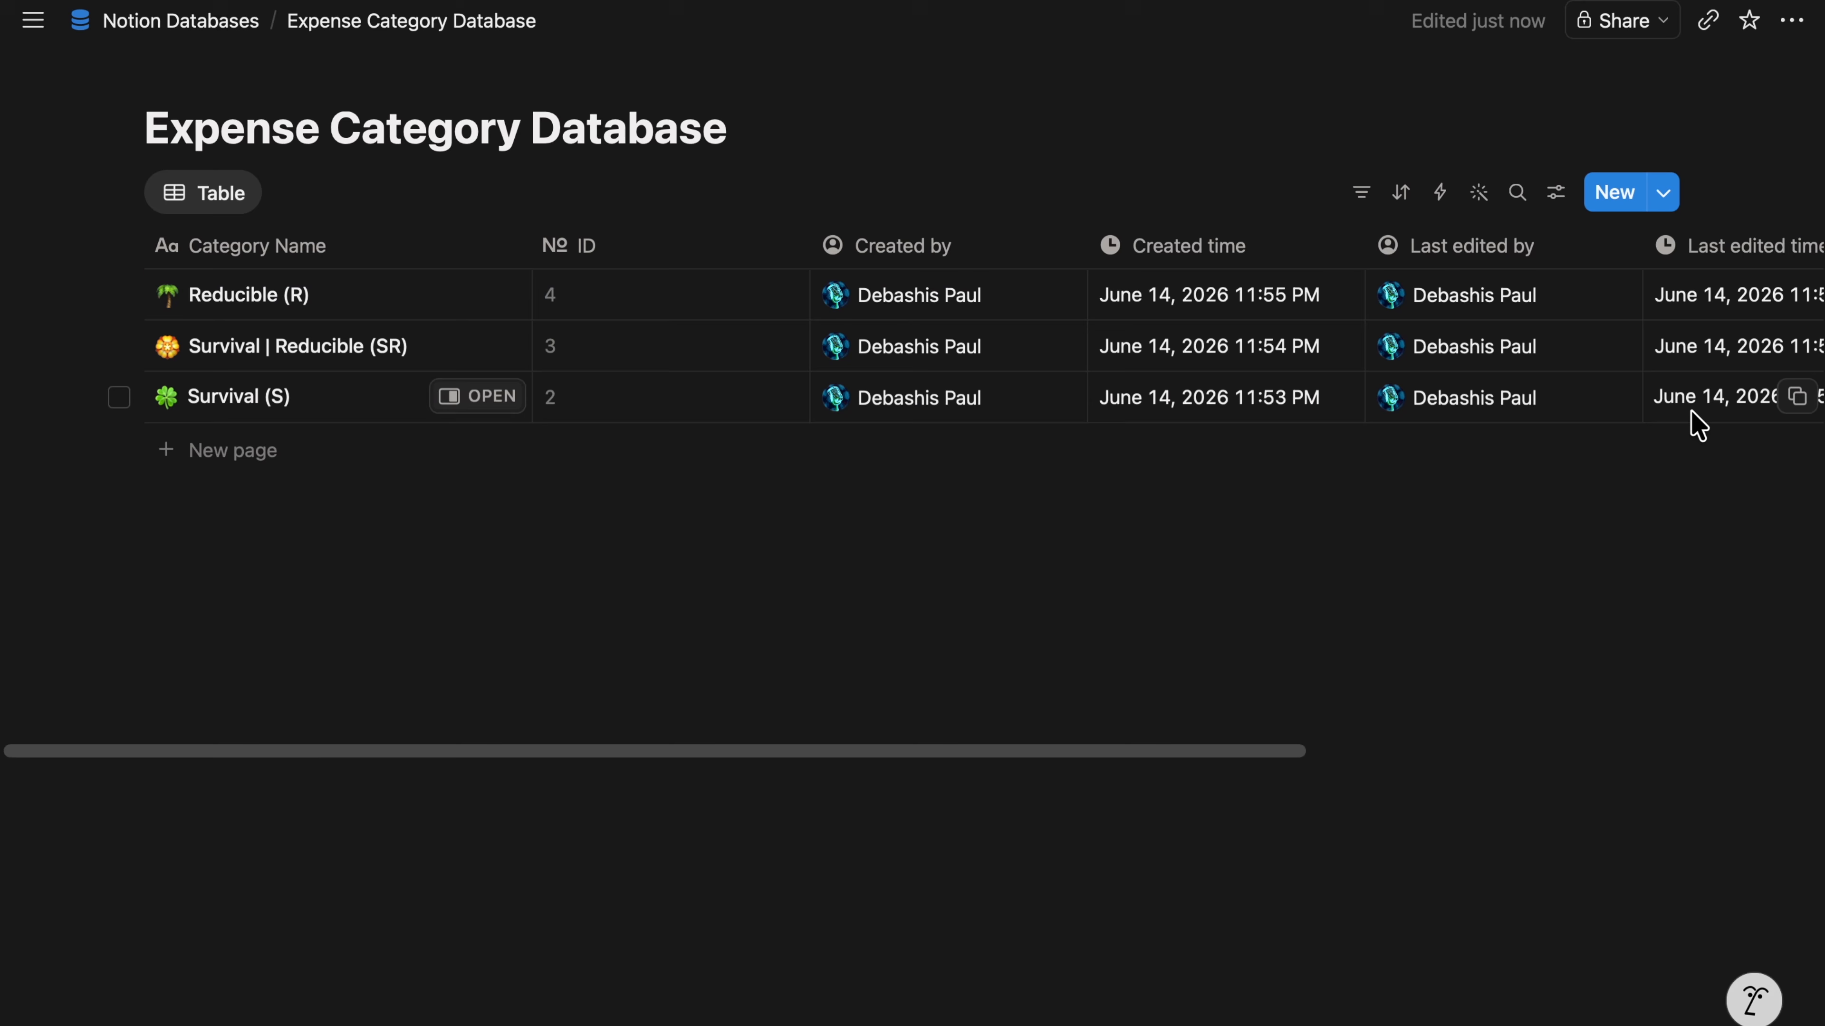
- Add a category page named "Eliminable (E)" with a cover and a tanabata tree icon, and close it
left_click(1616, 193)
type("Elimi")
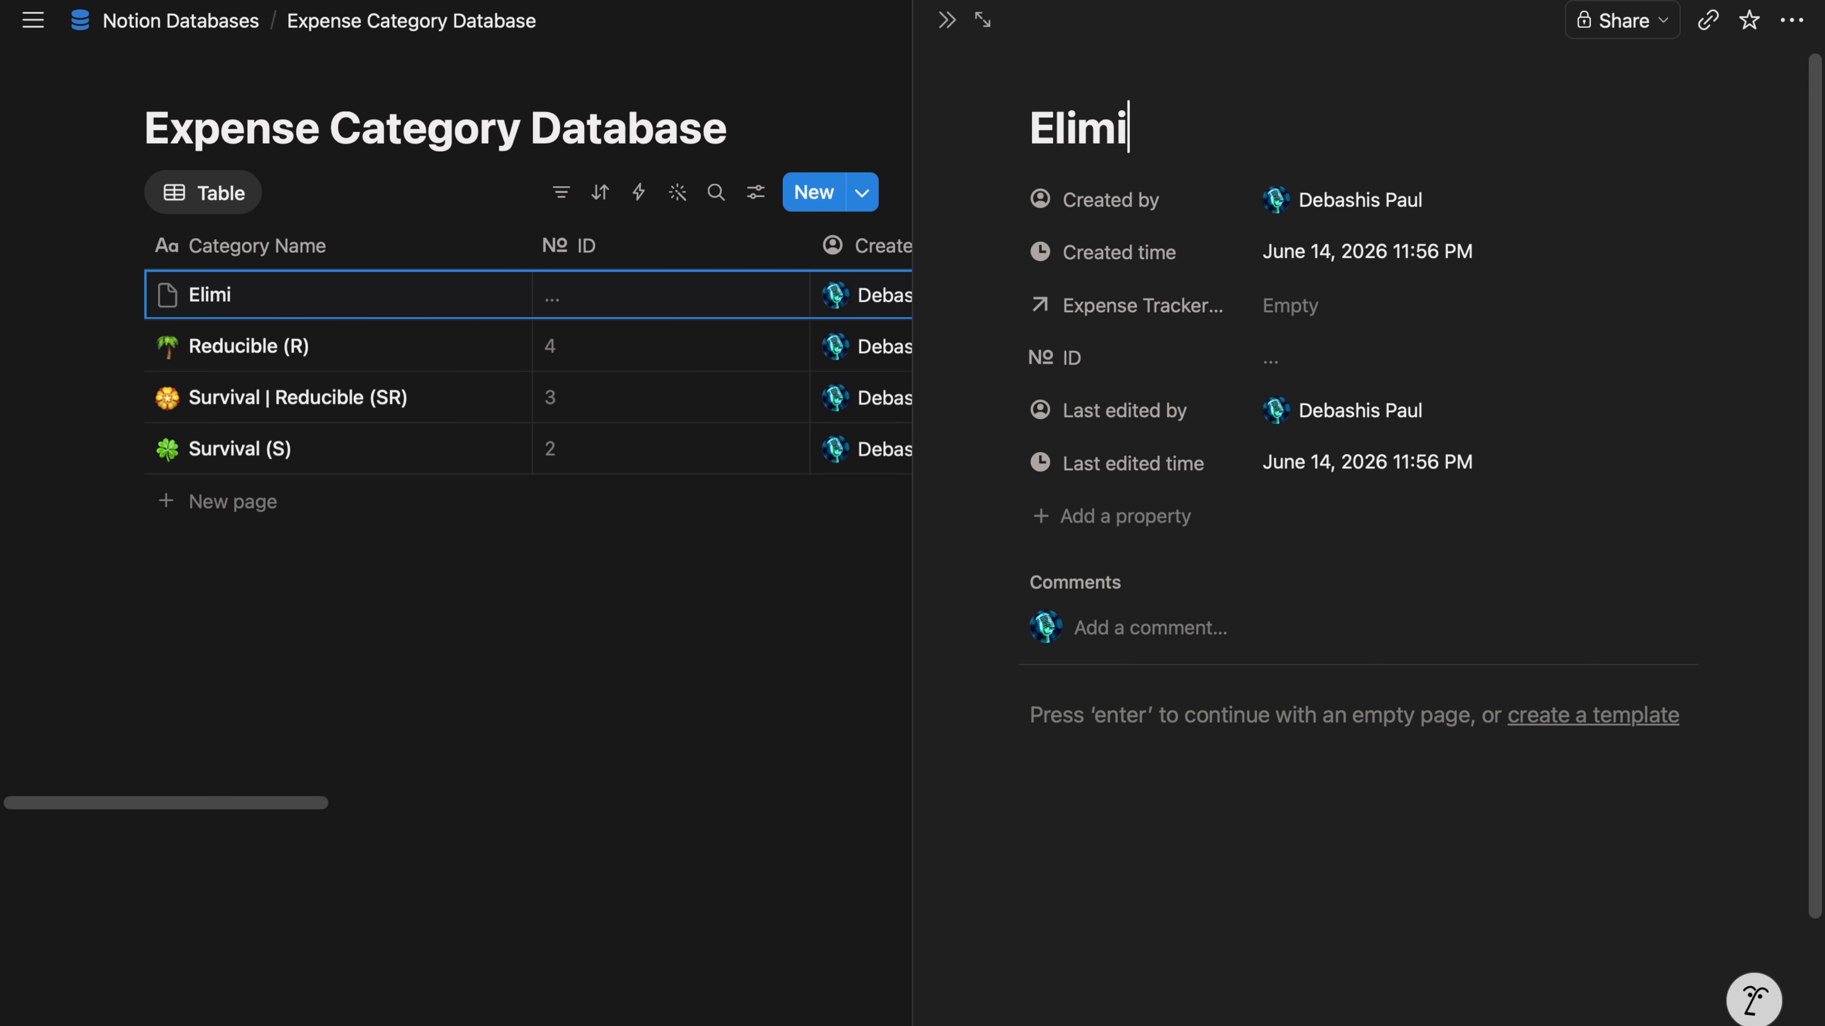
type("nable (E)")
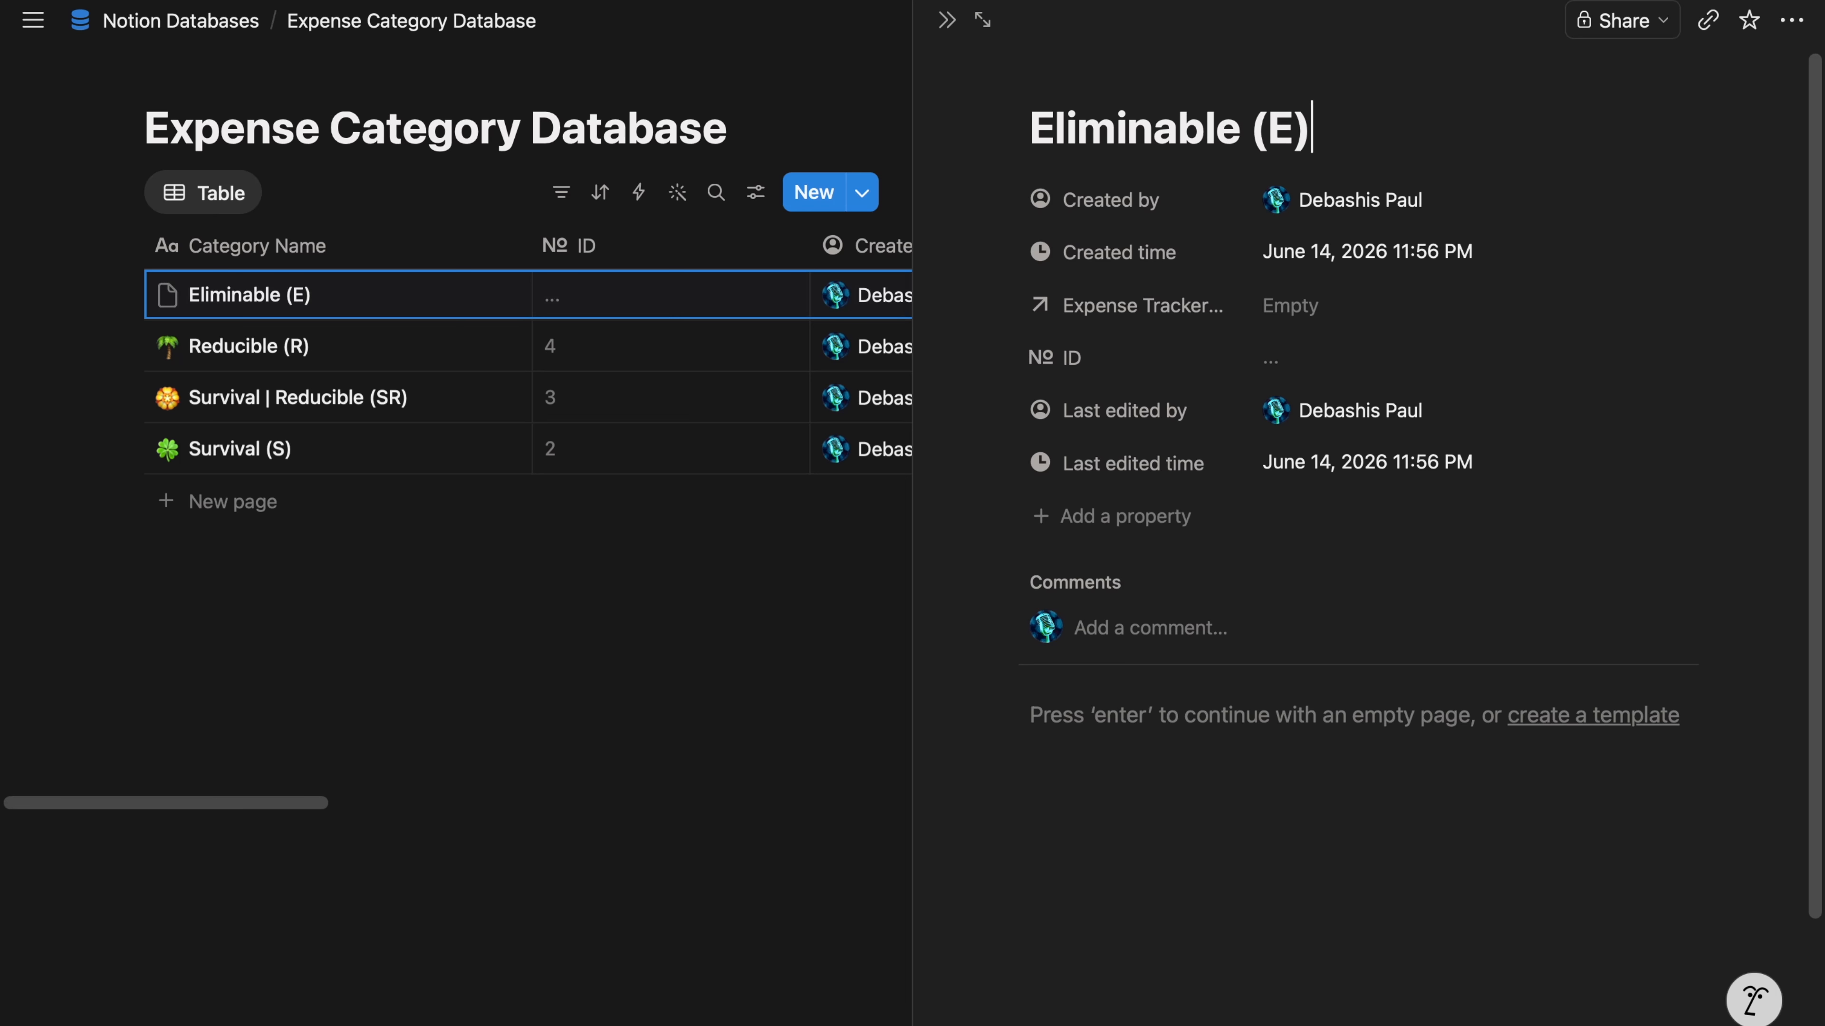
left_click(1210, 87)
left_click(1077, 310)
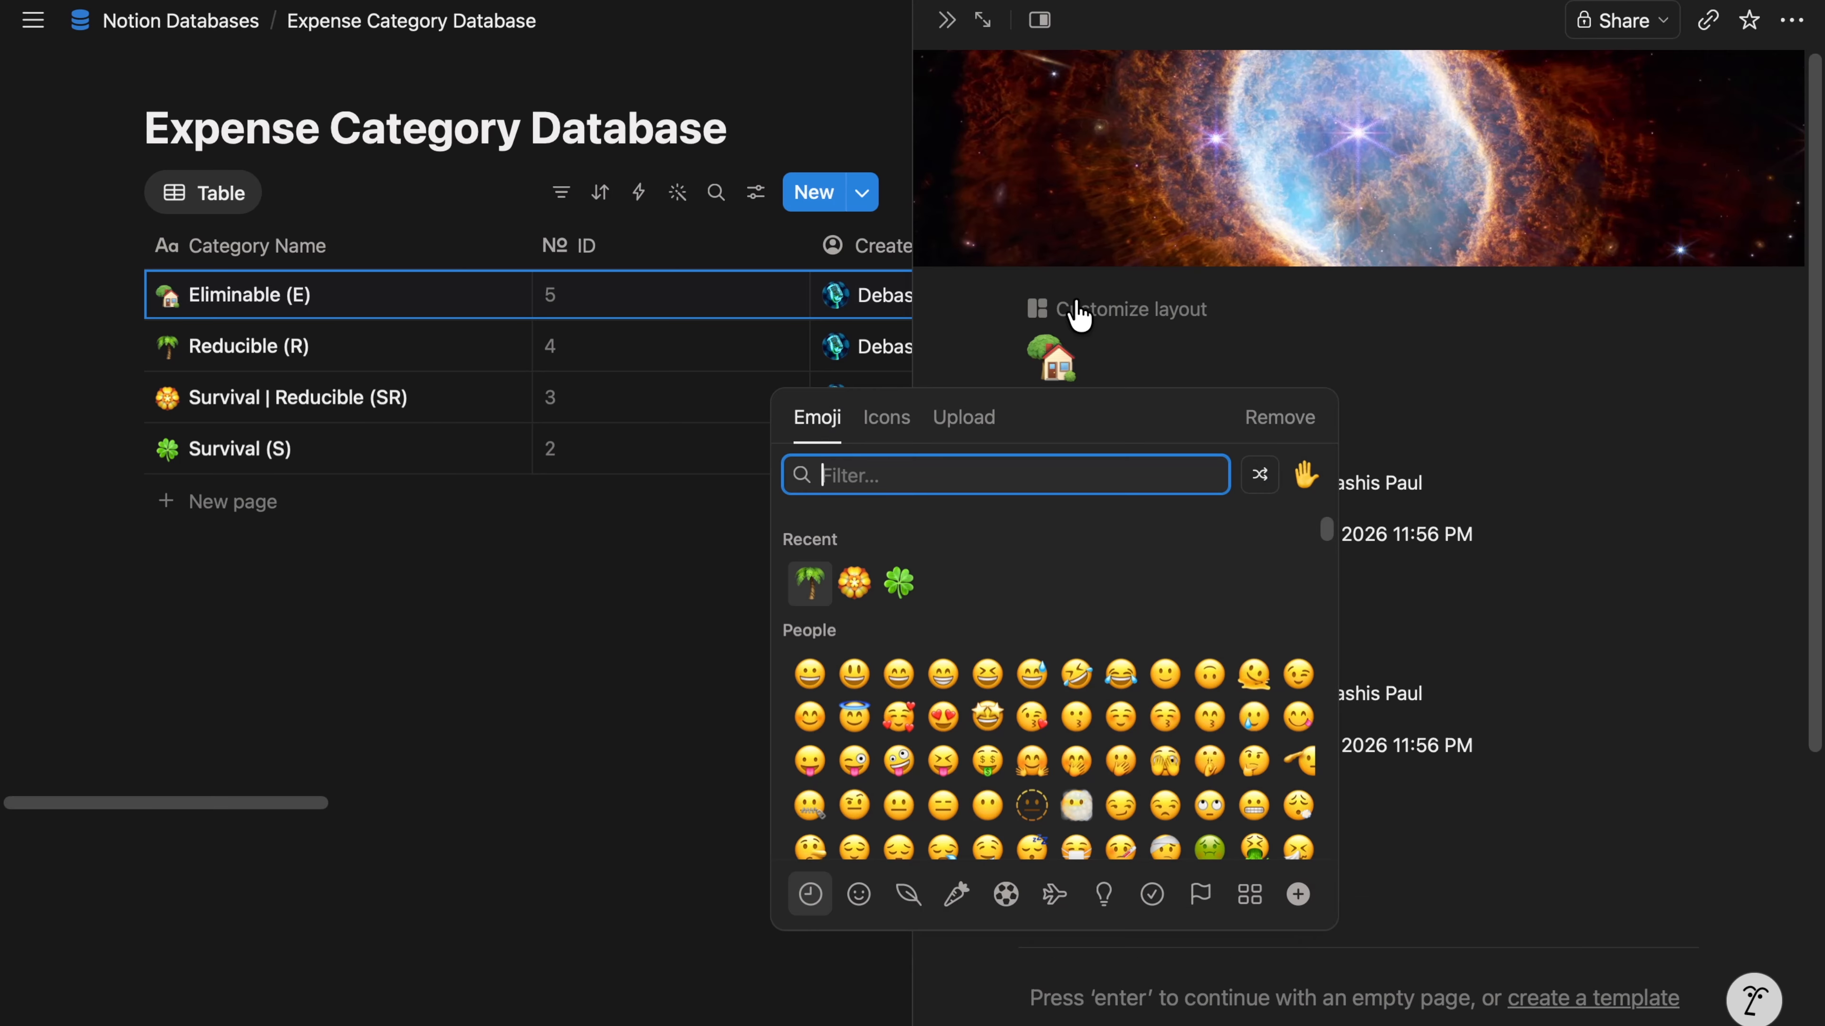
type("tree")
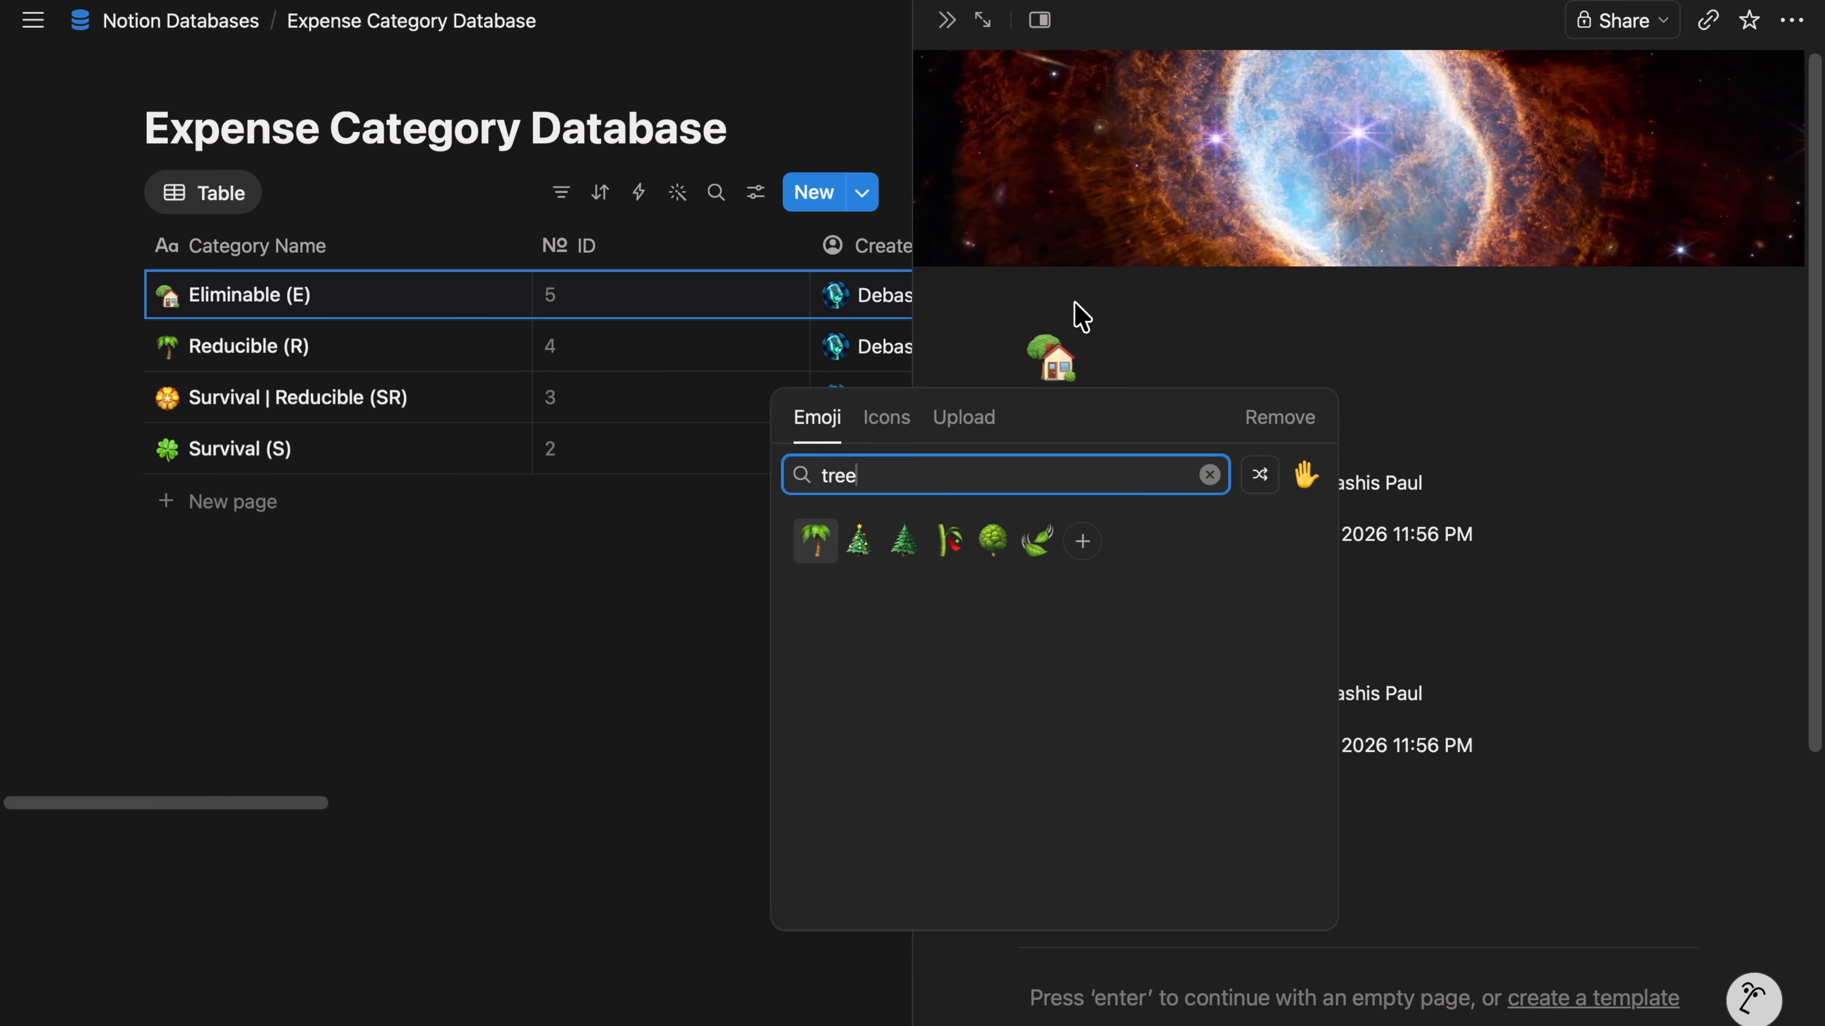
left_click(949, 540)
left_click(595, 560)
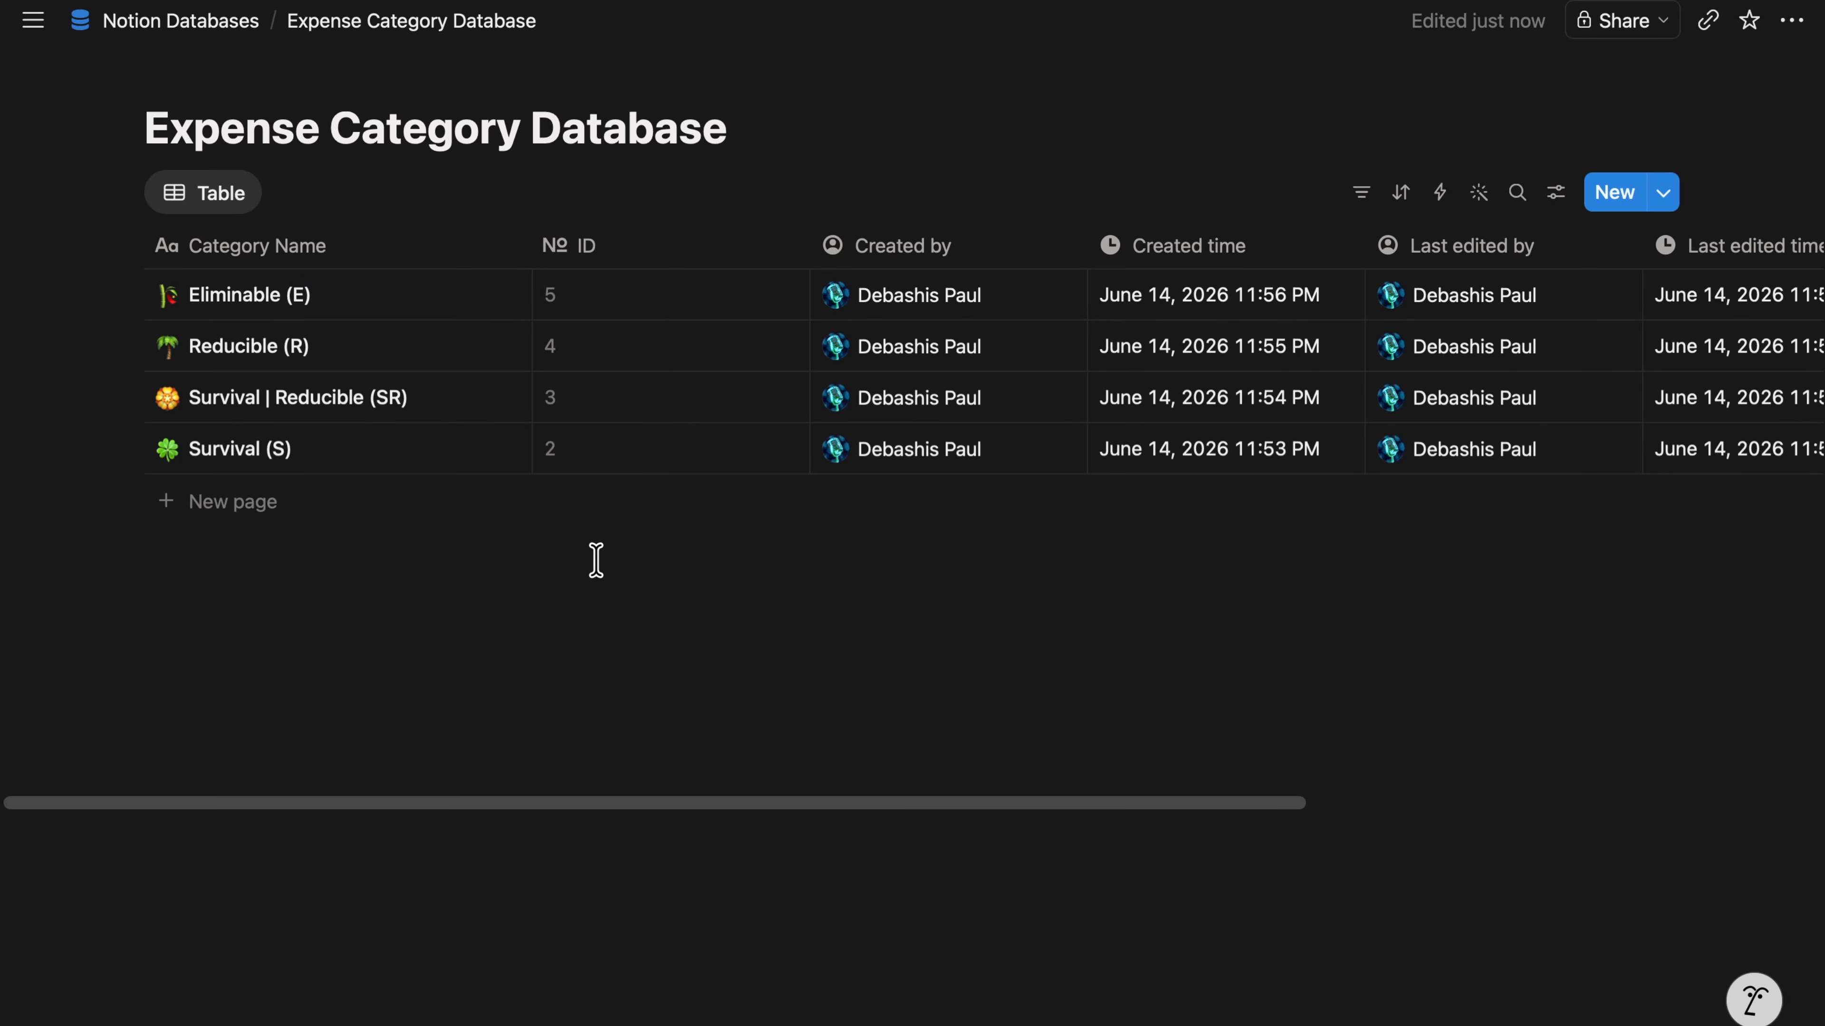
- Check the categories against the budget spreadsheet, and open the Fresh Items template of the Expense Tracker Database for editing
key("ctrl+Right")
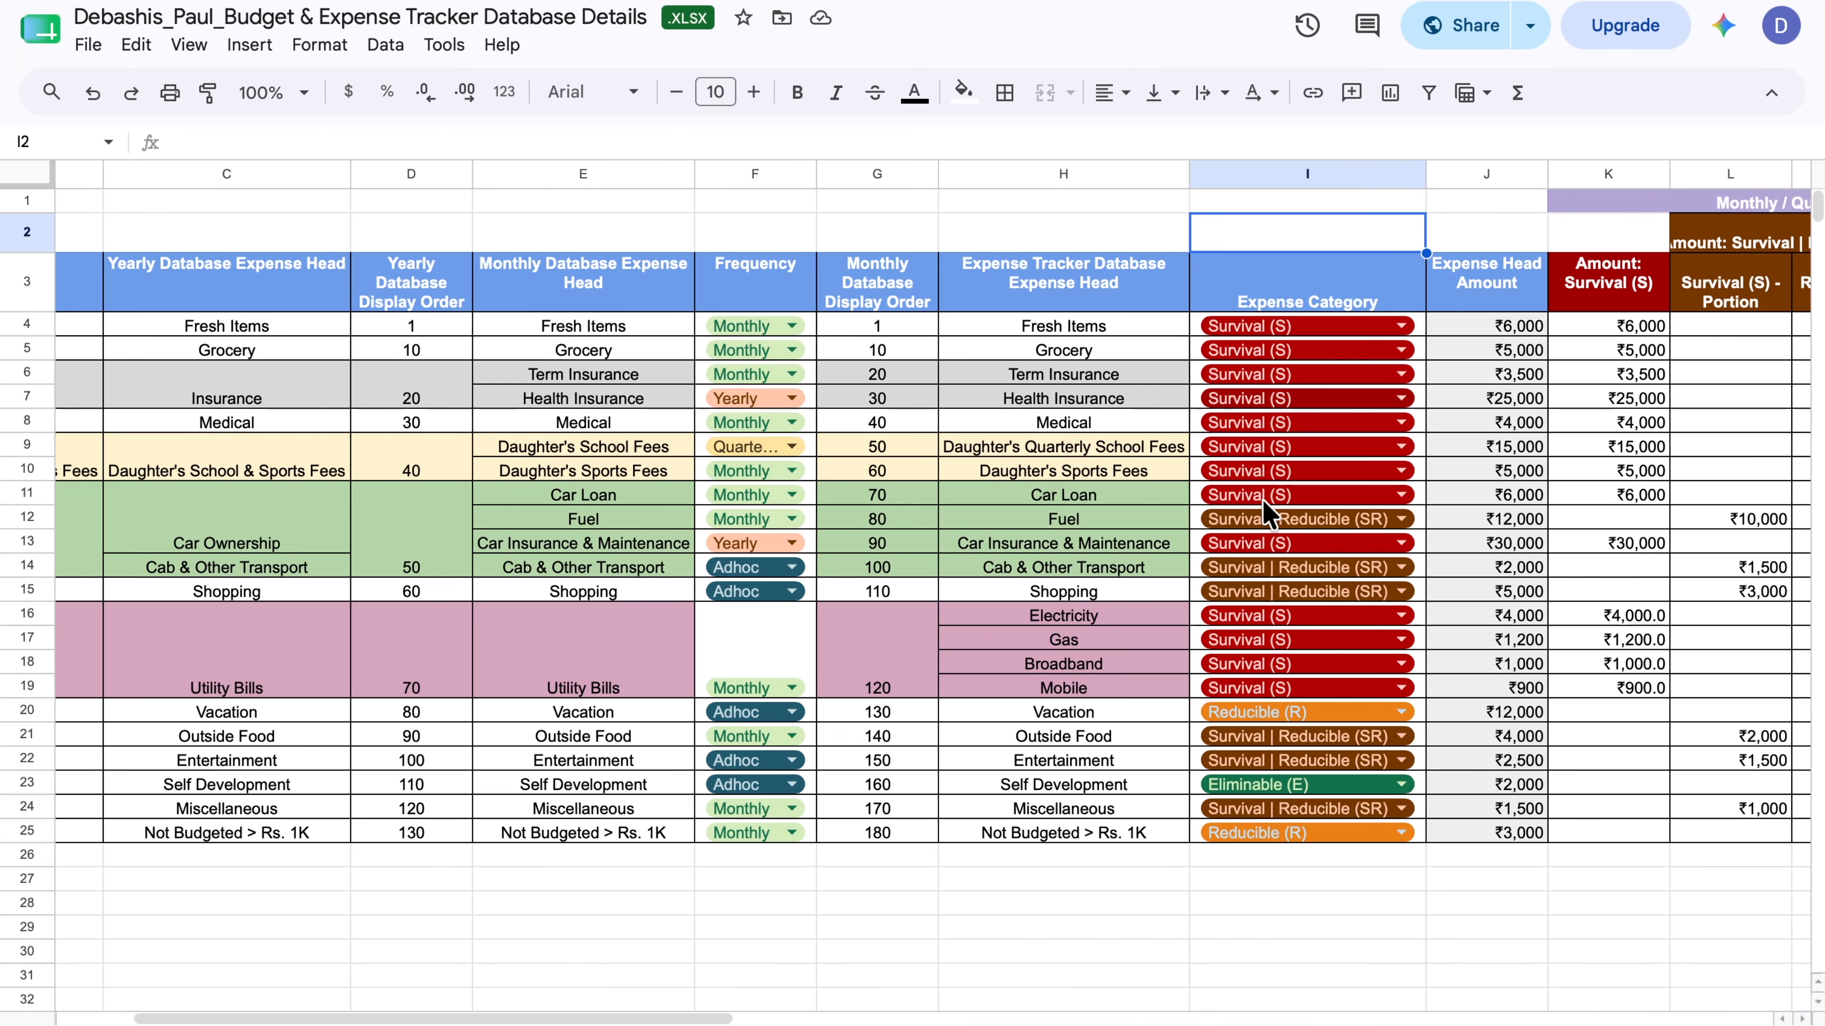
key("ctrl+Left")
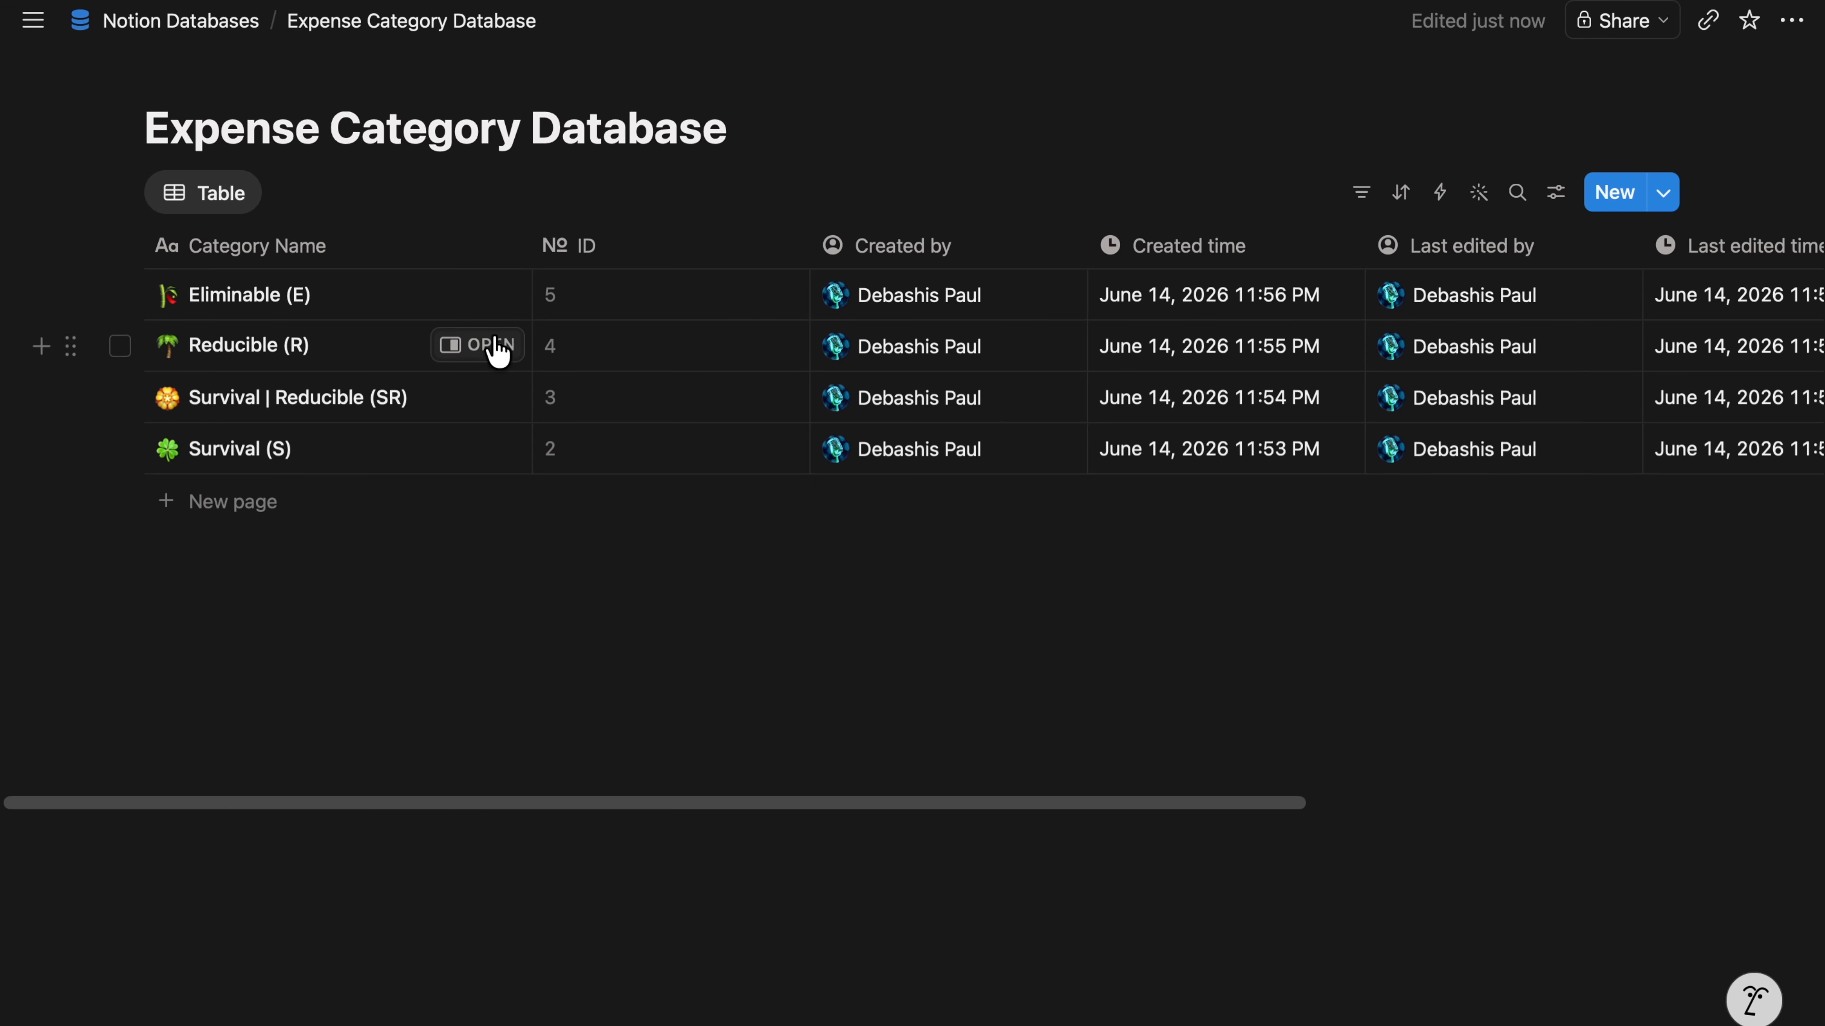
scroll(933, 485, "right", 10)
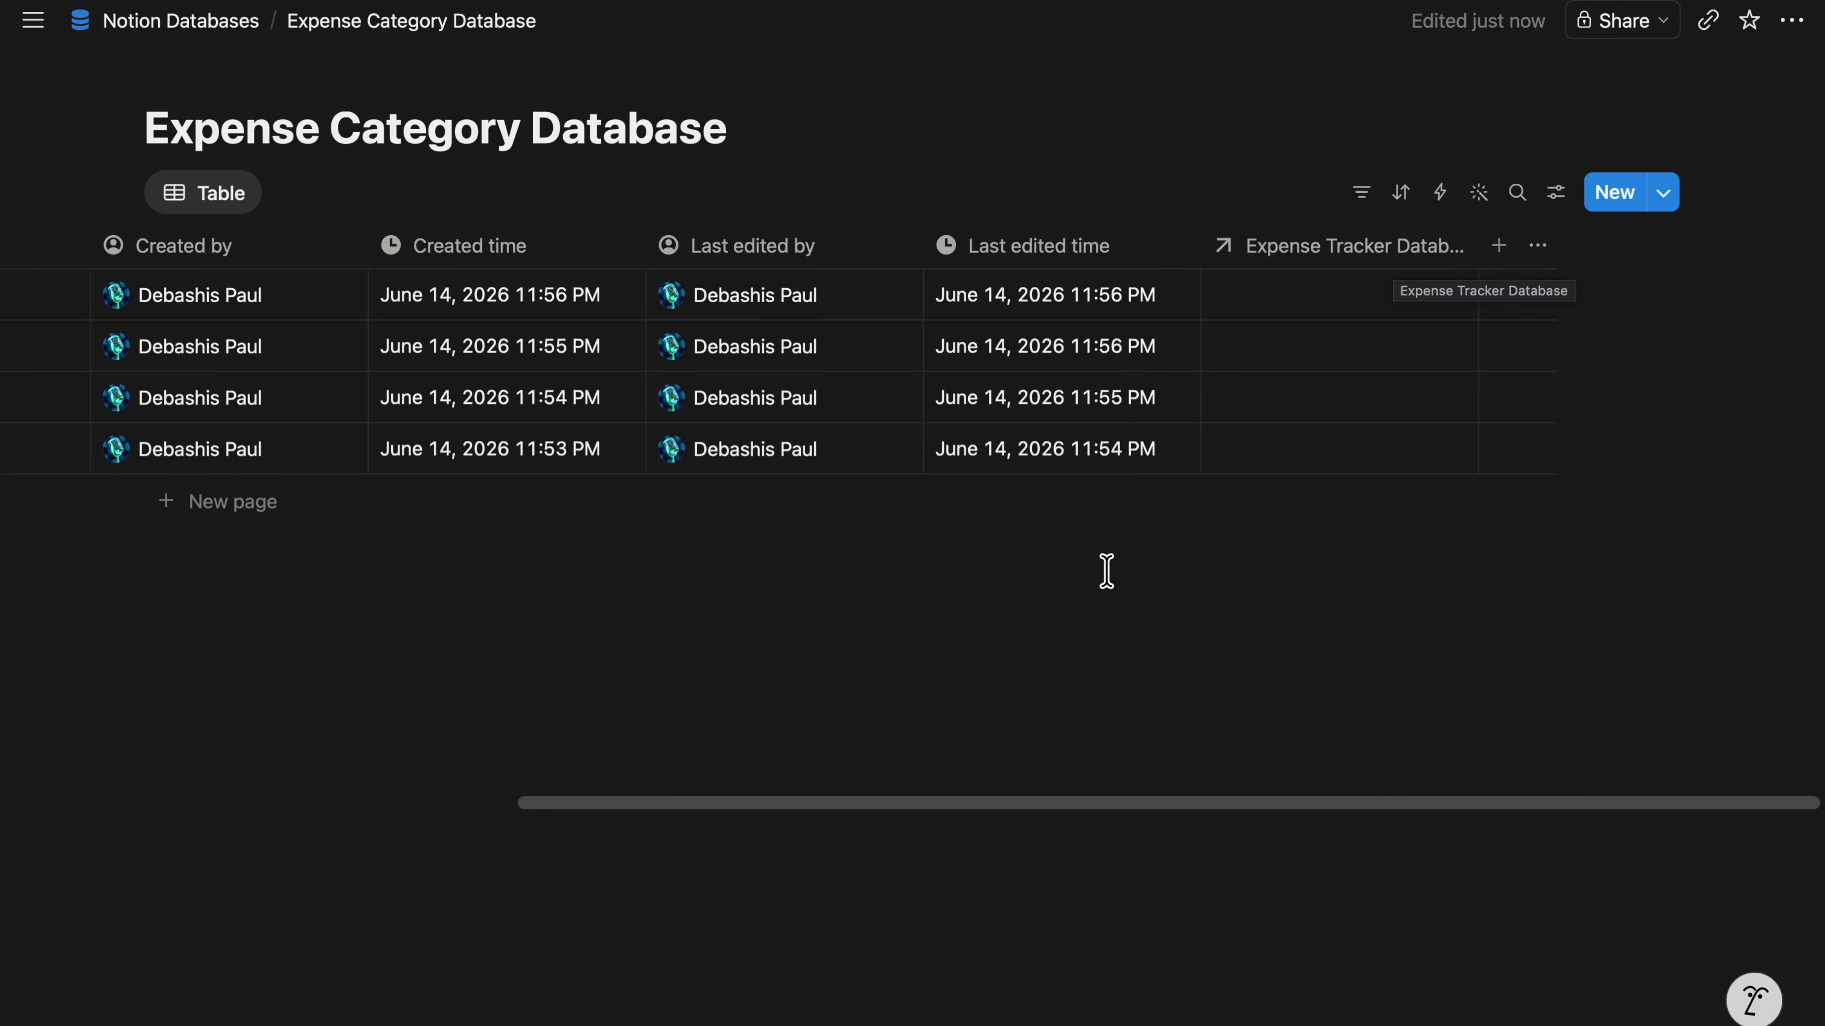
left_click(193, 25)
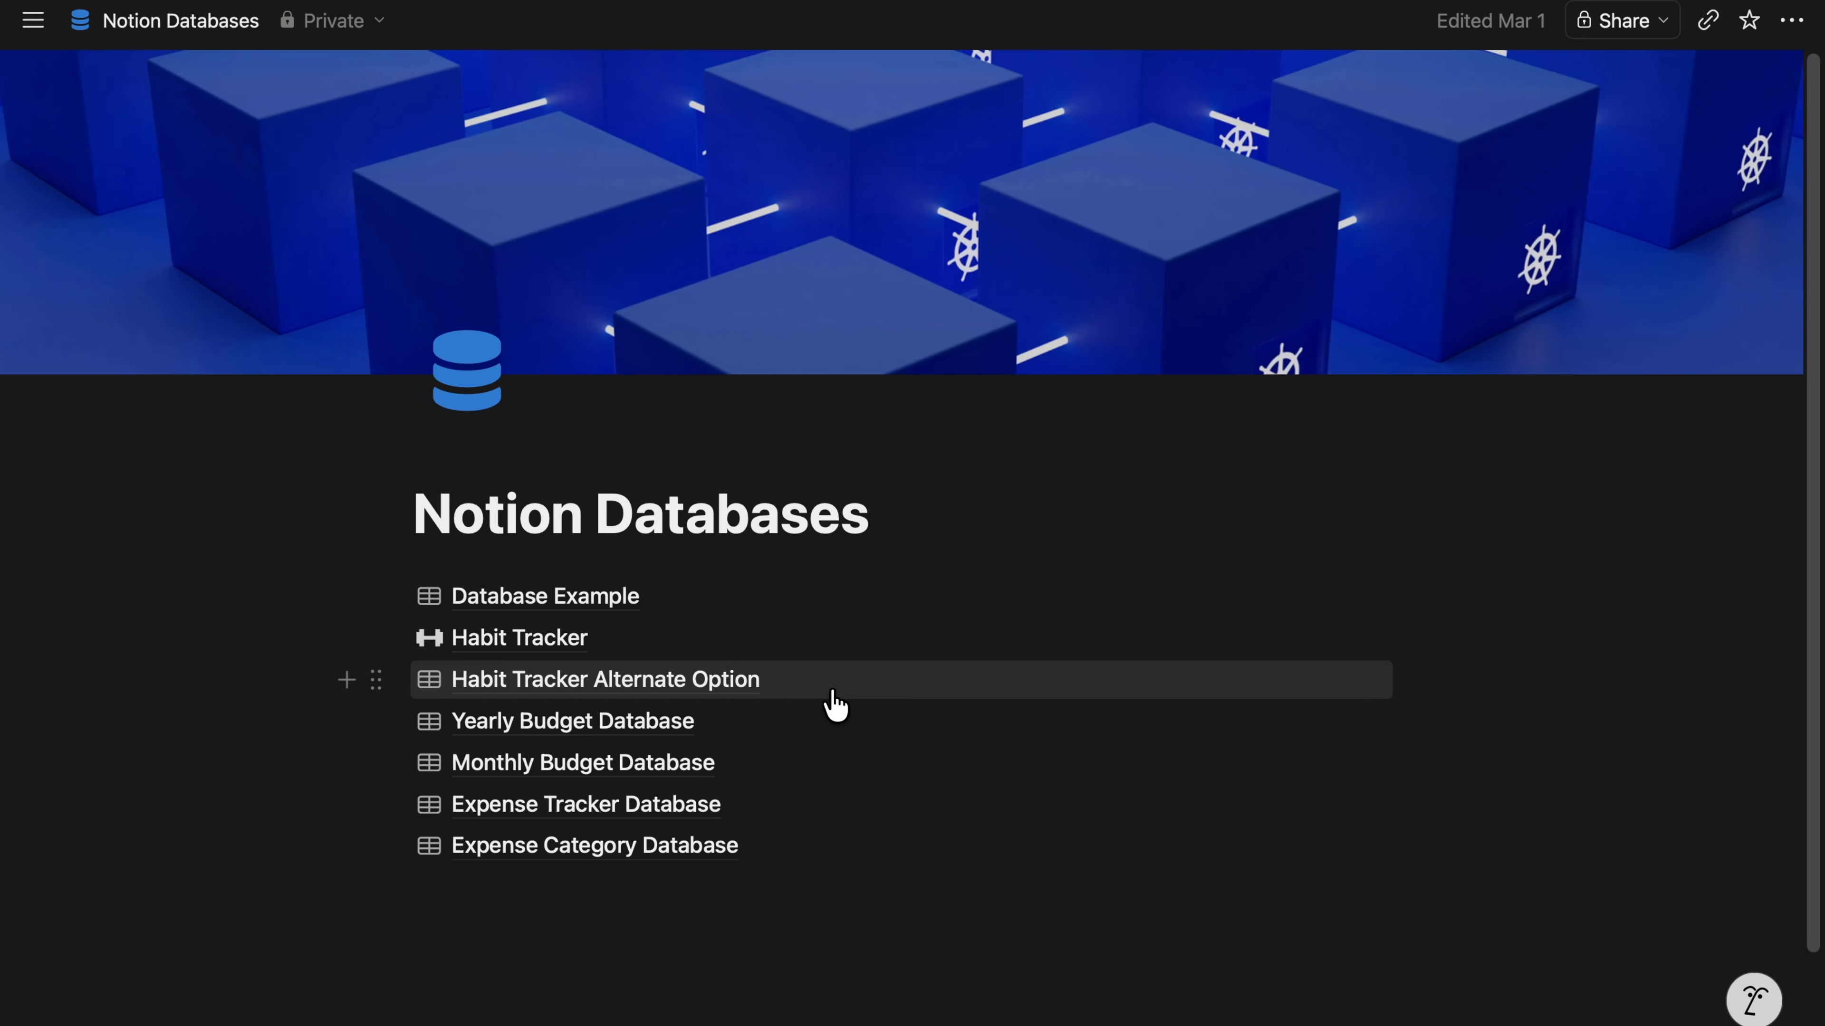
left_click(643, 805)
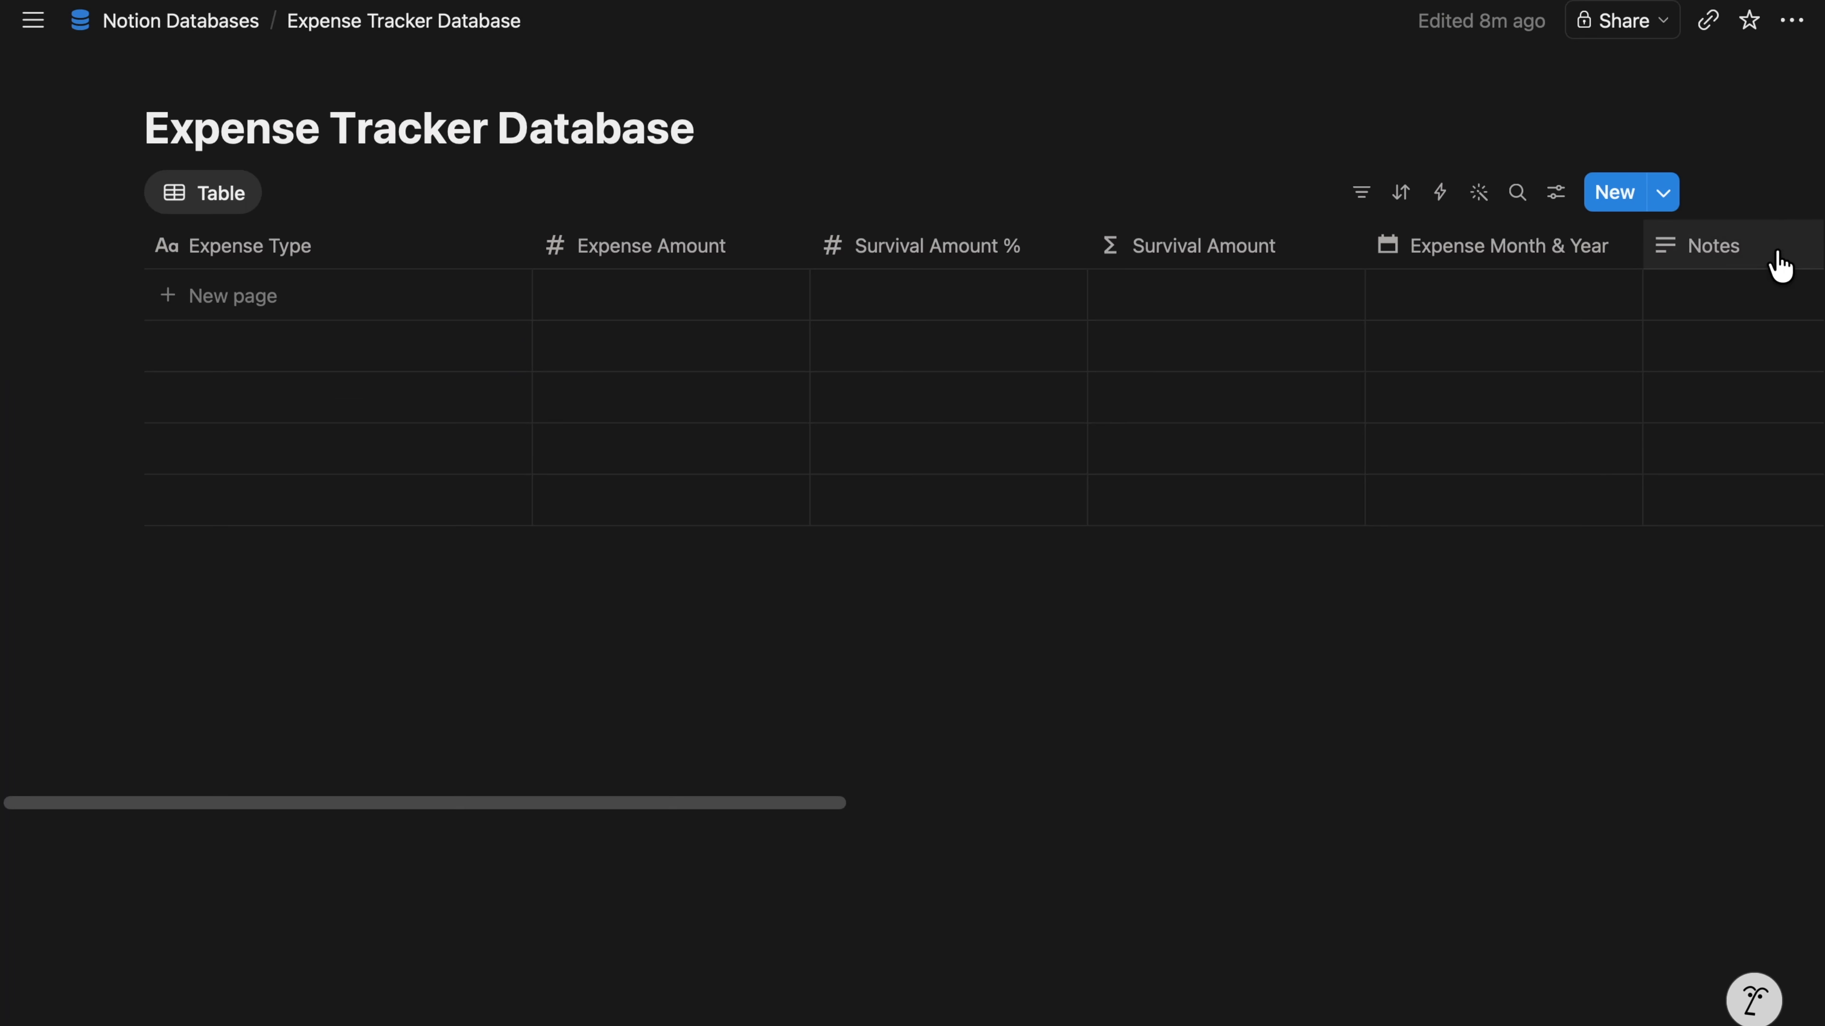
left_click(1661, 194)
left_click(1782, 290)
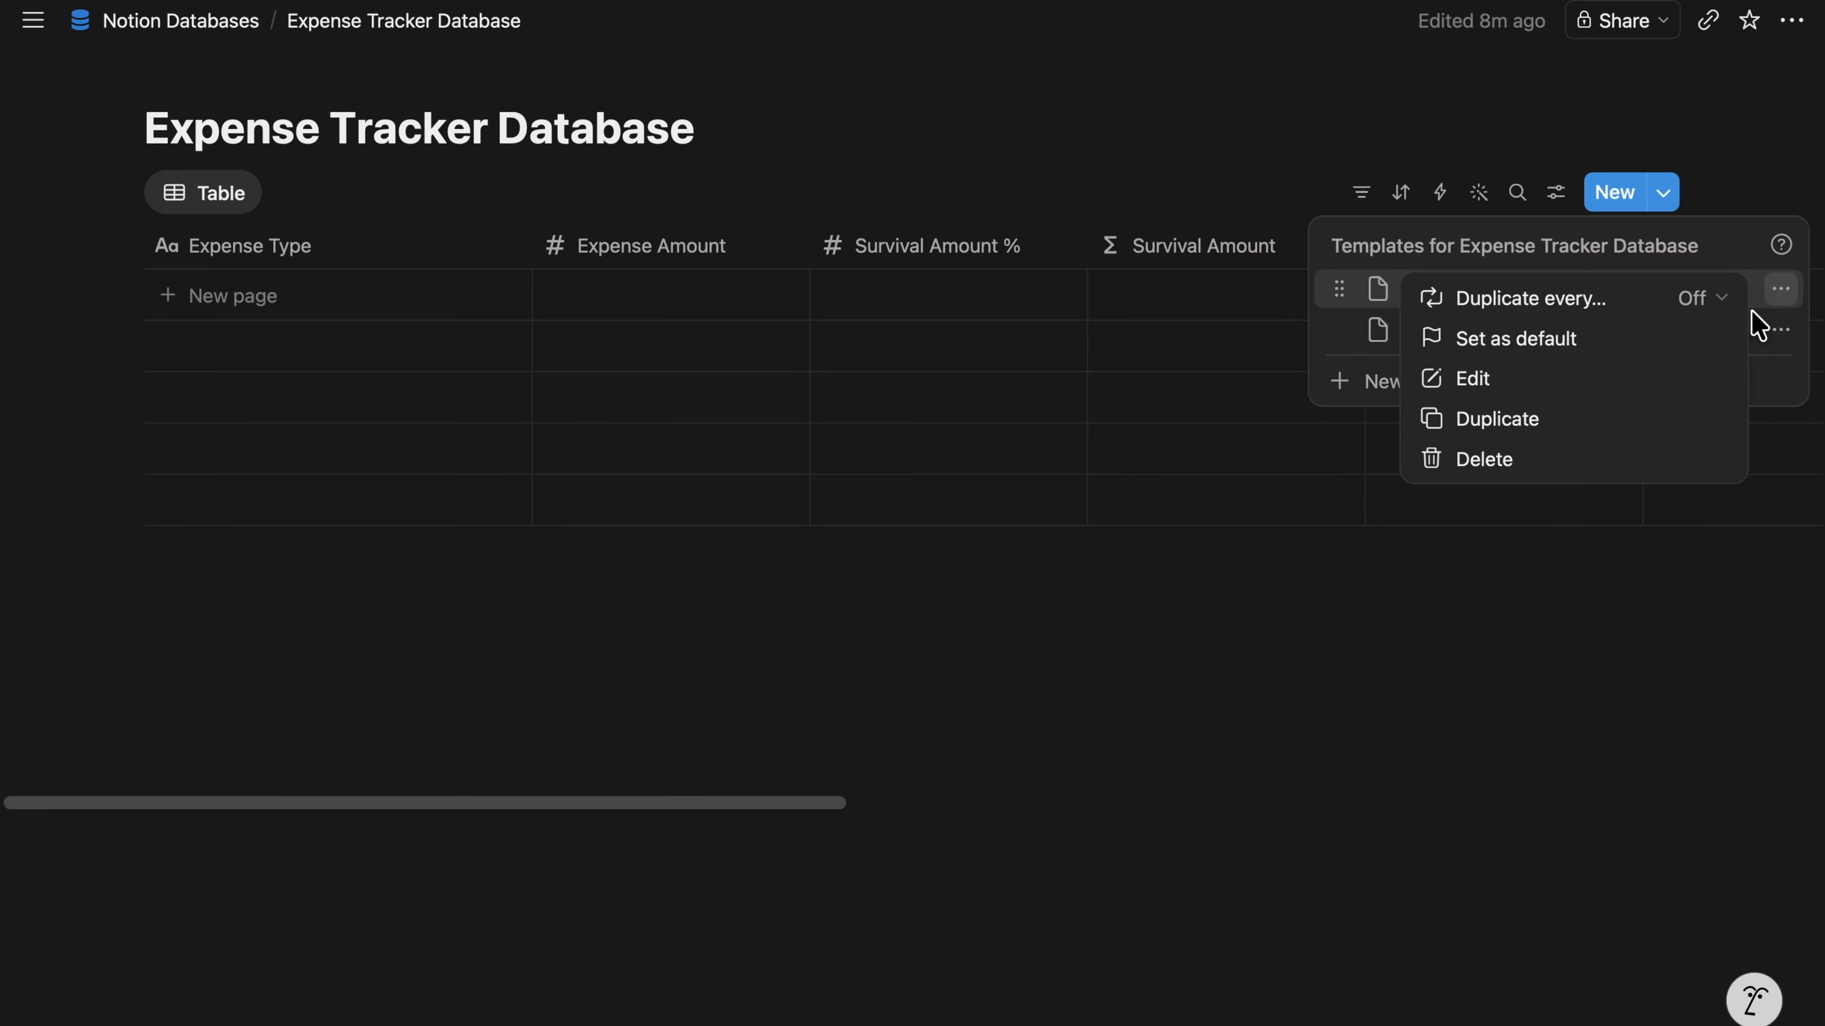
left_click(1558, 394)
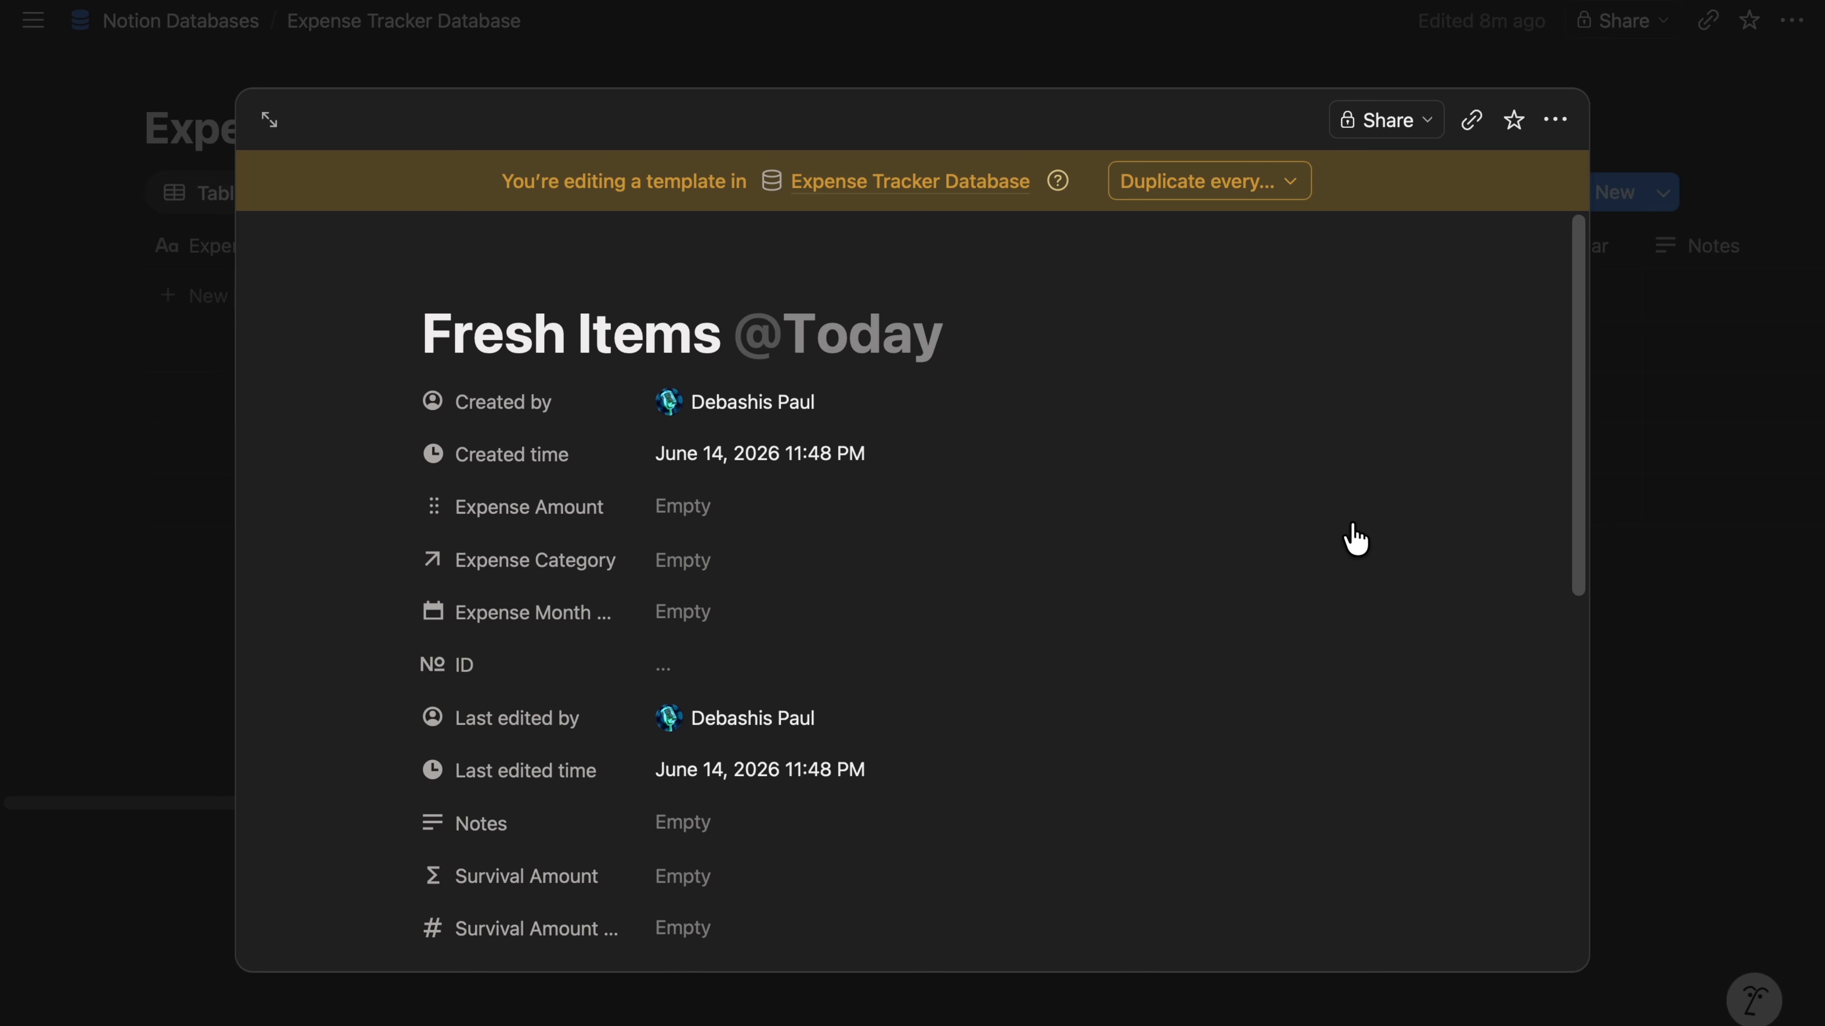
- Link the Fresh Items template's Expense Category to Survival (S), following the budget spreadsheet
key("ctrl+Right")
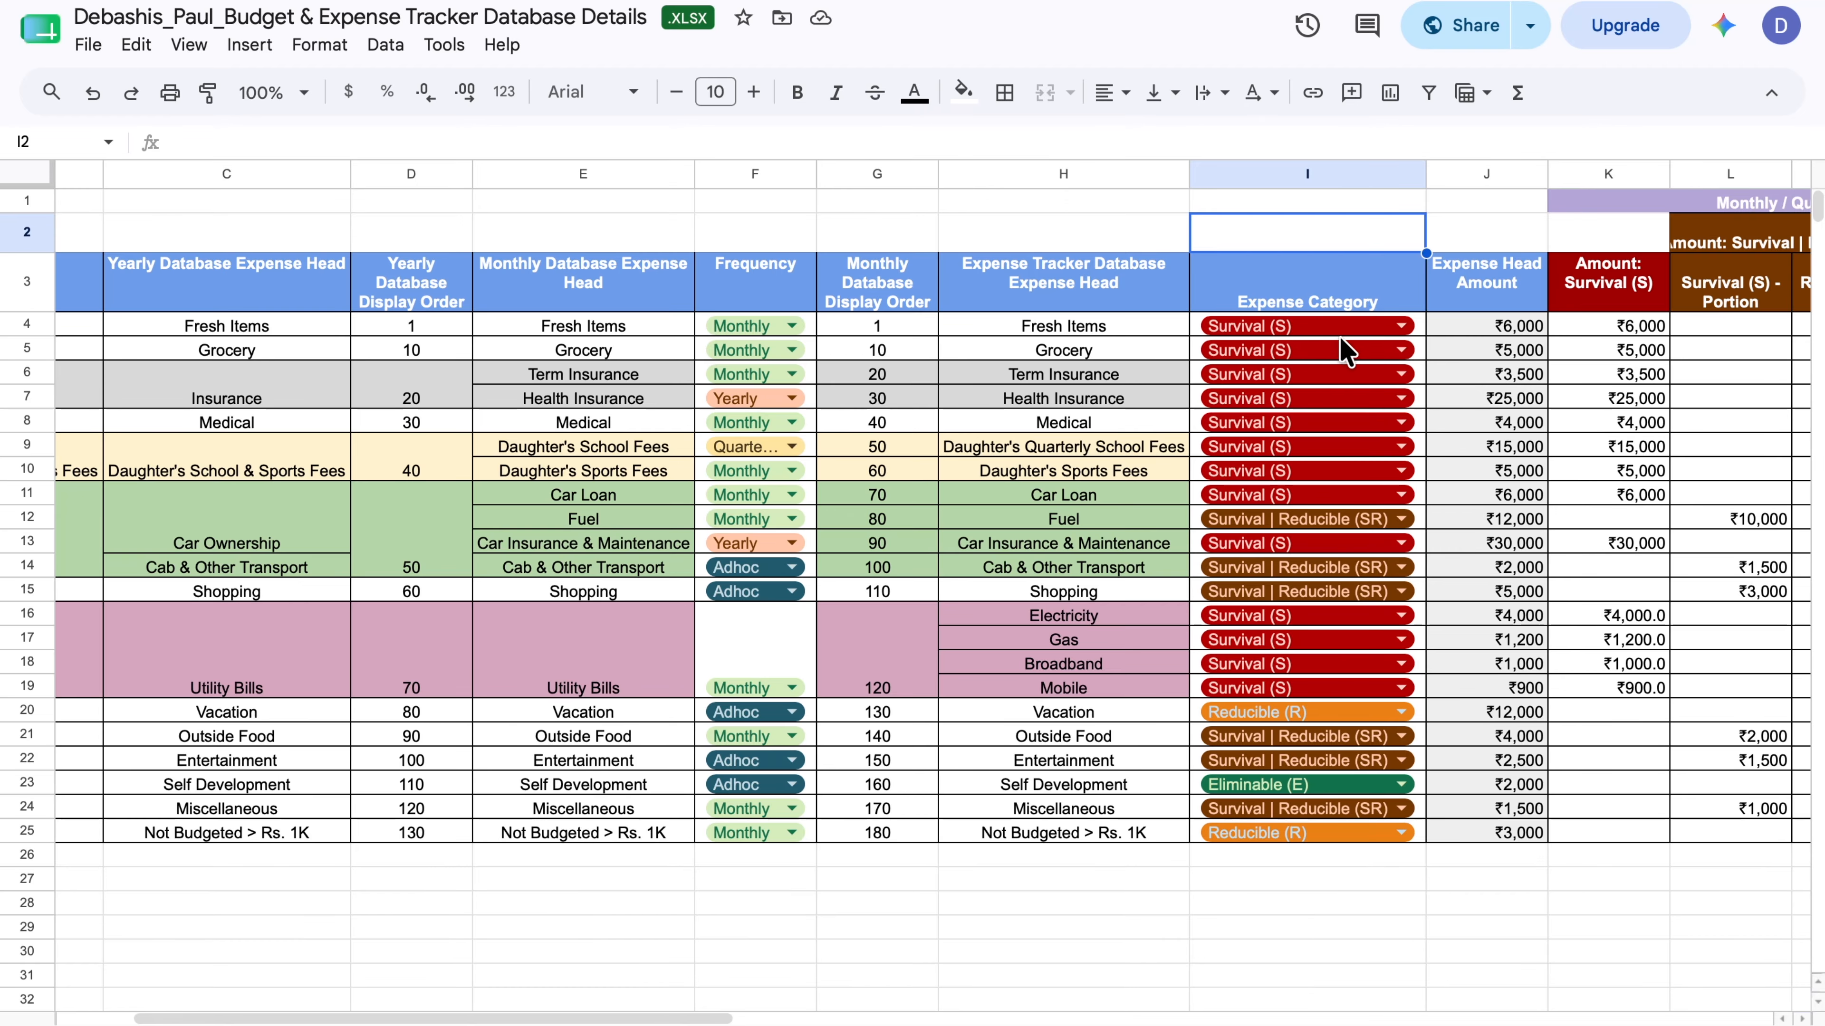
key("ctrl+Left")
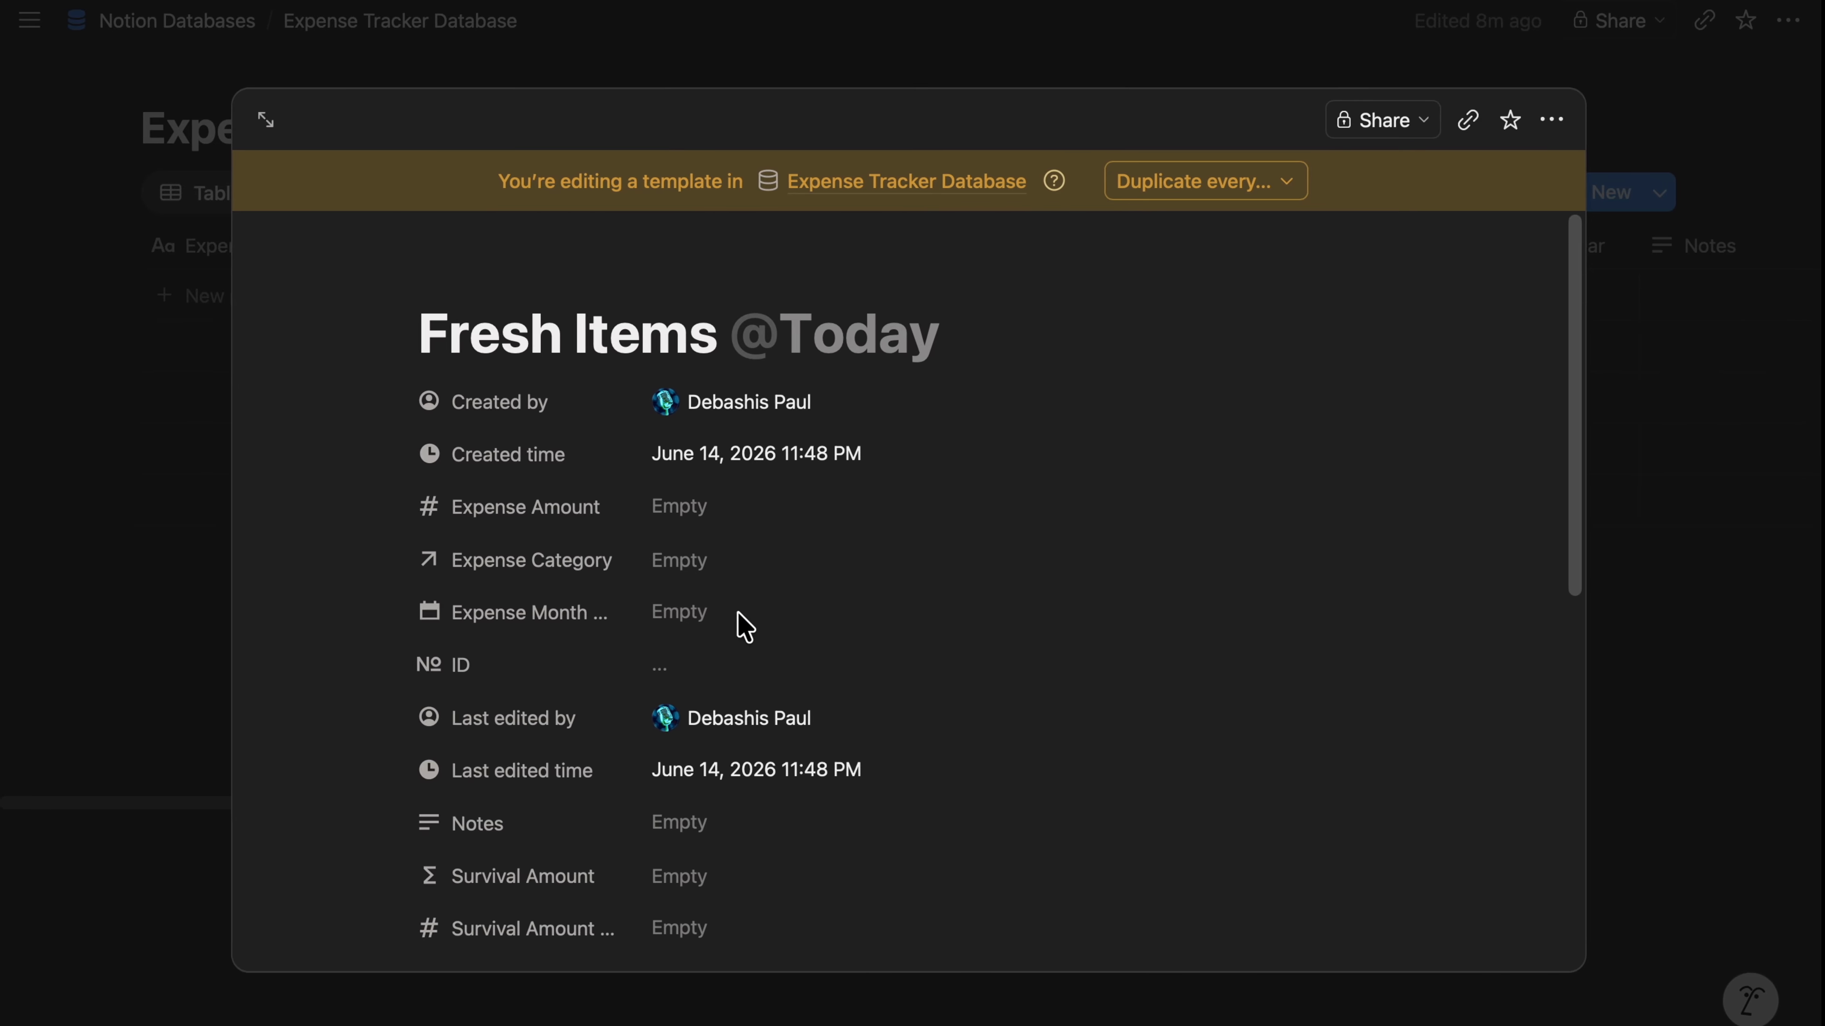
left_click(700, 562)
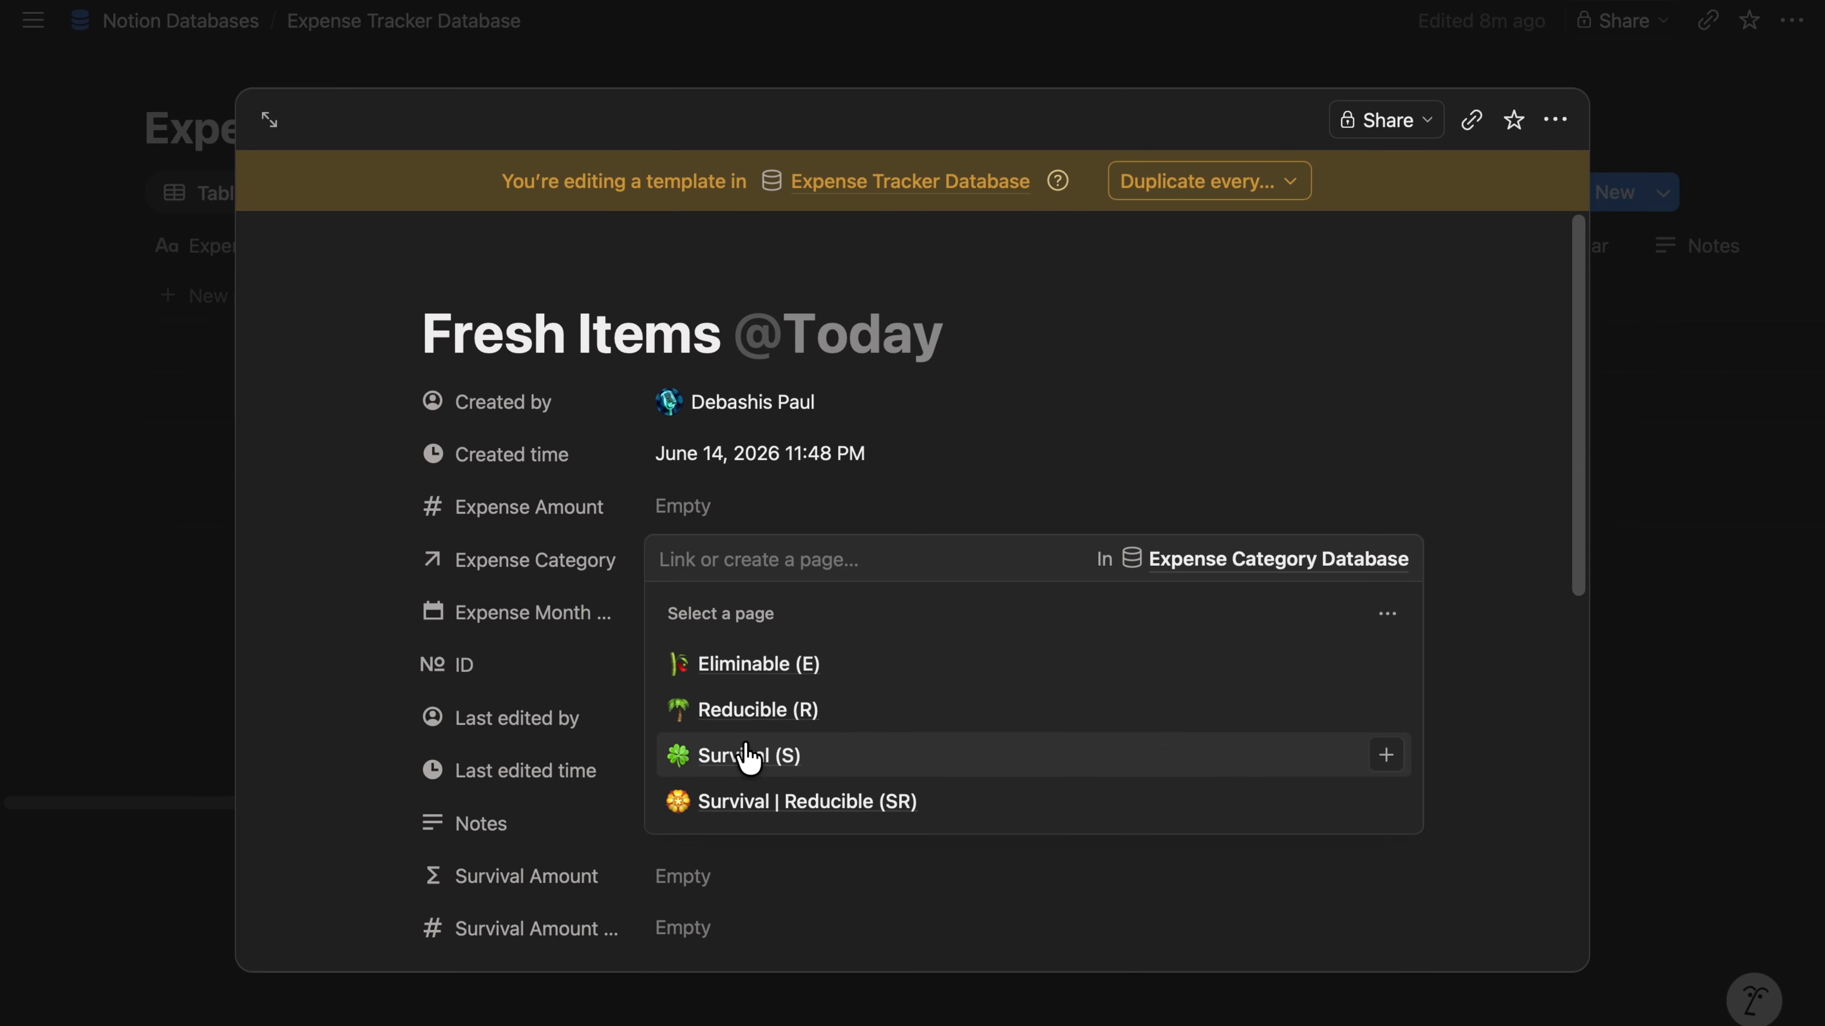
left_click(747, 757)
left_click(922, 413)
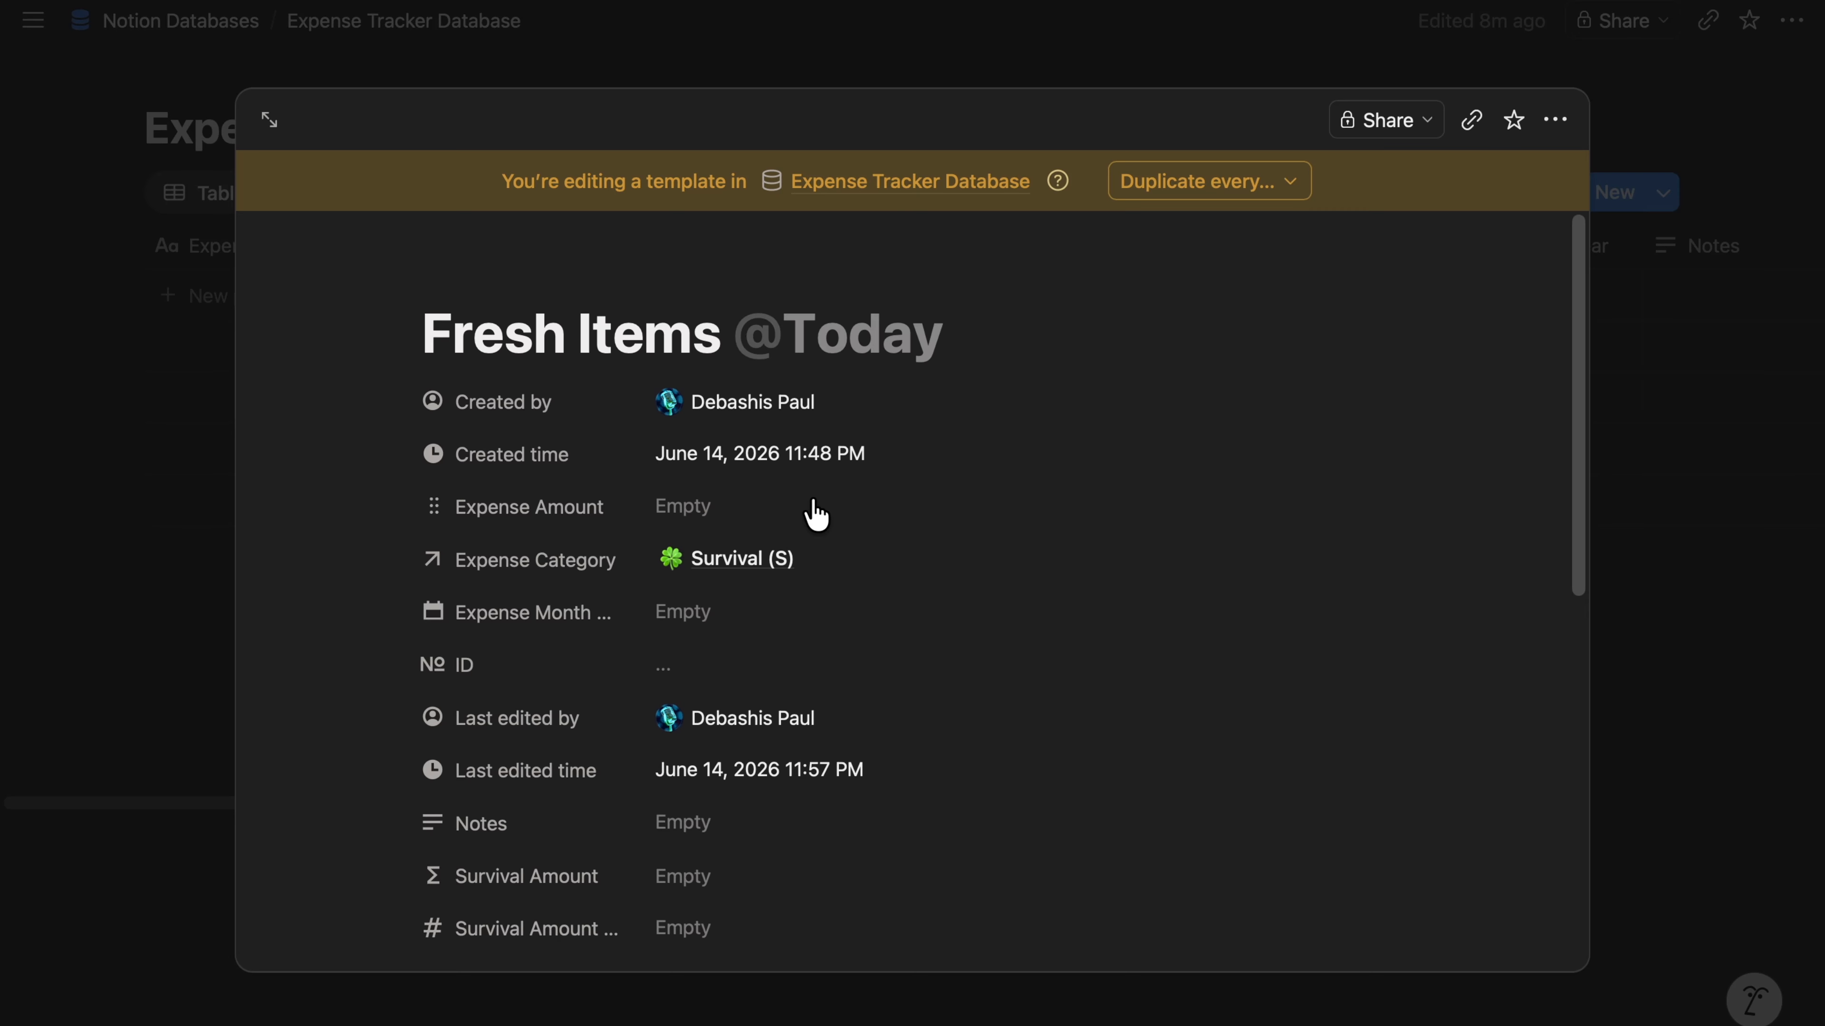
- Set the template's Expense Month & Year to Today, the date when duplicated
scroll(923, 620, "down", 2)
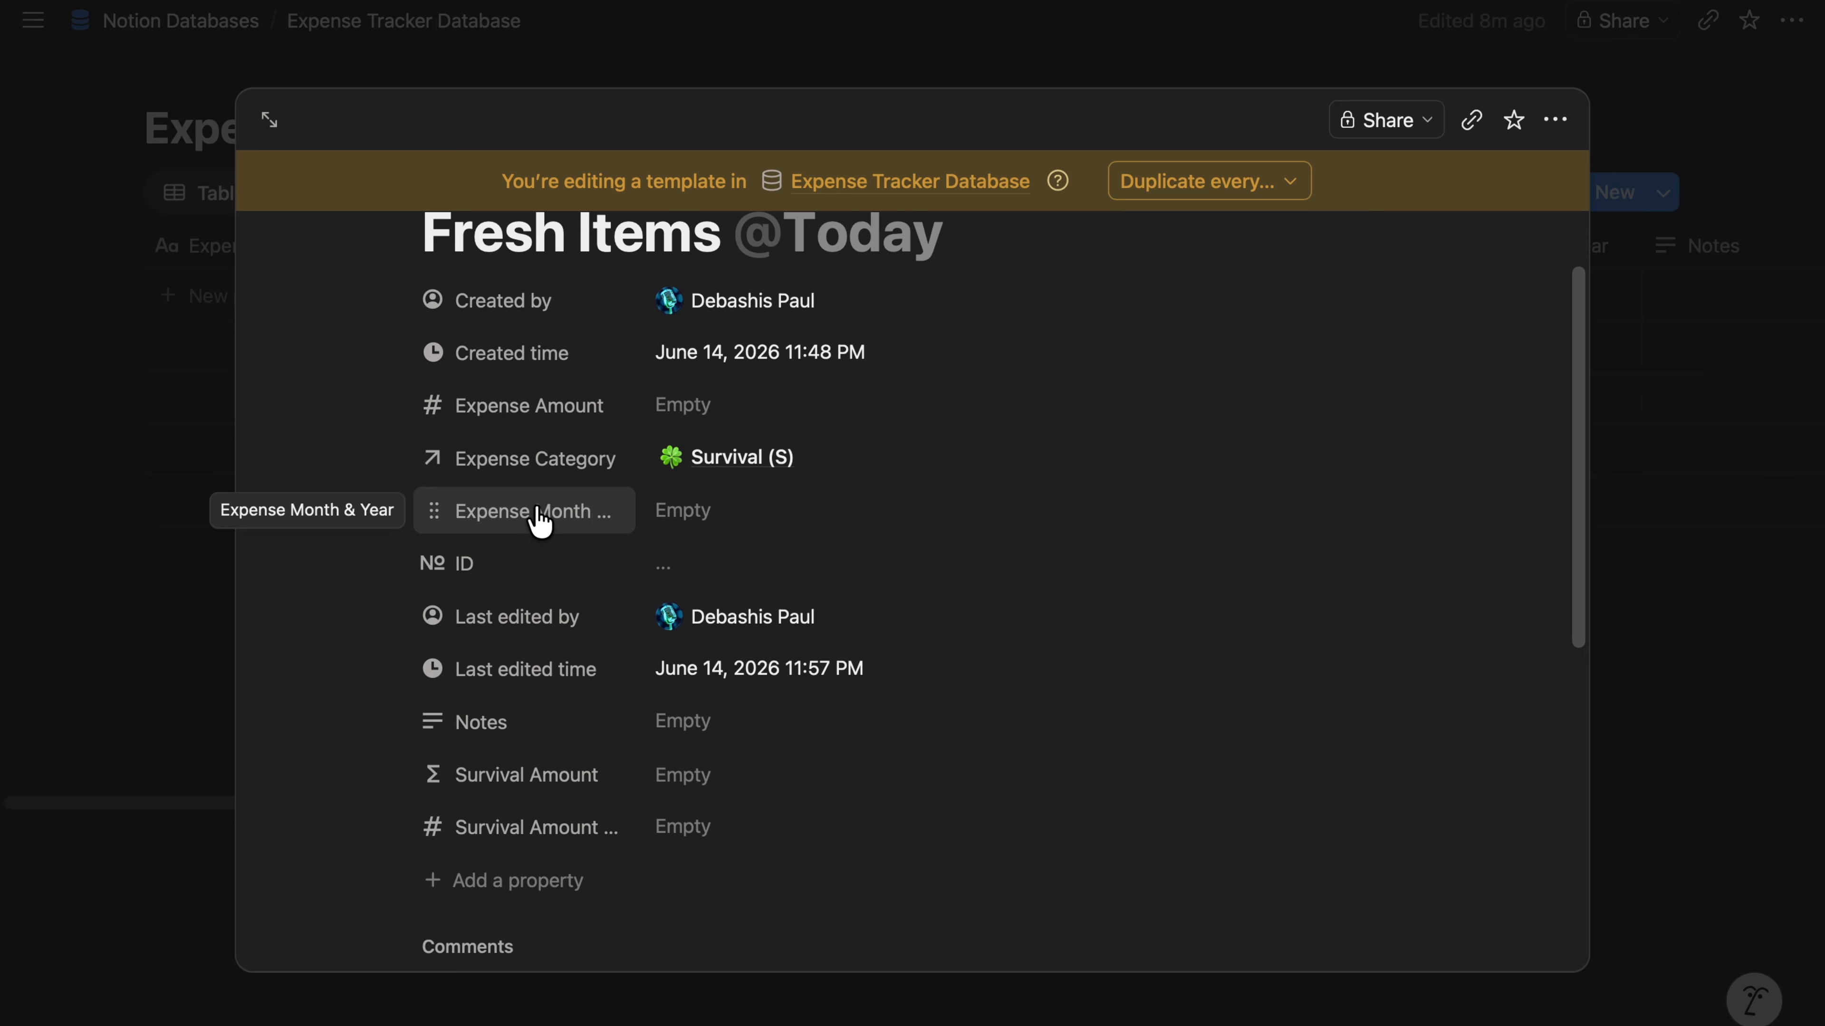
left_click(724, 517)
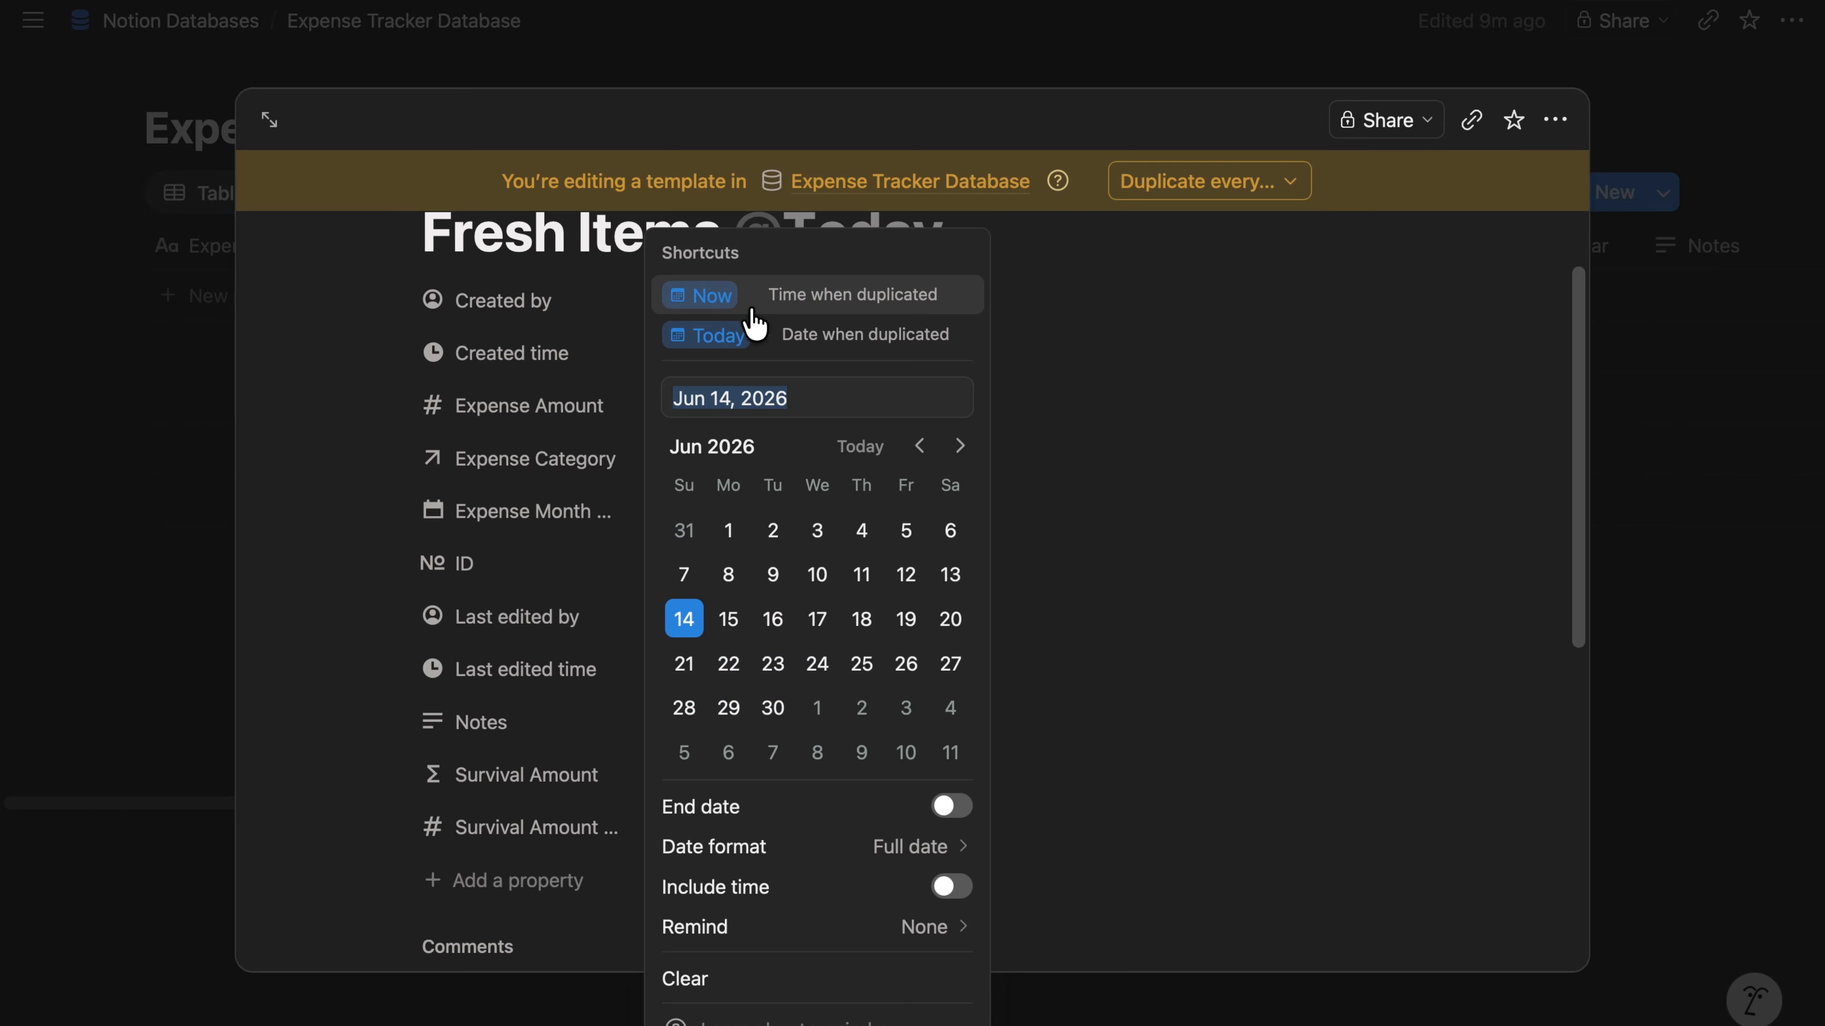
left_click(733, 334)
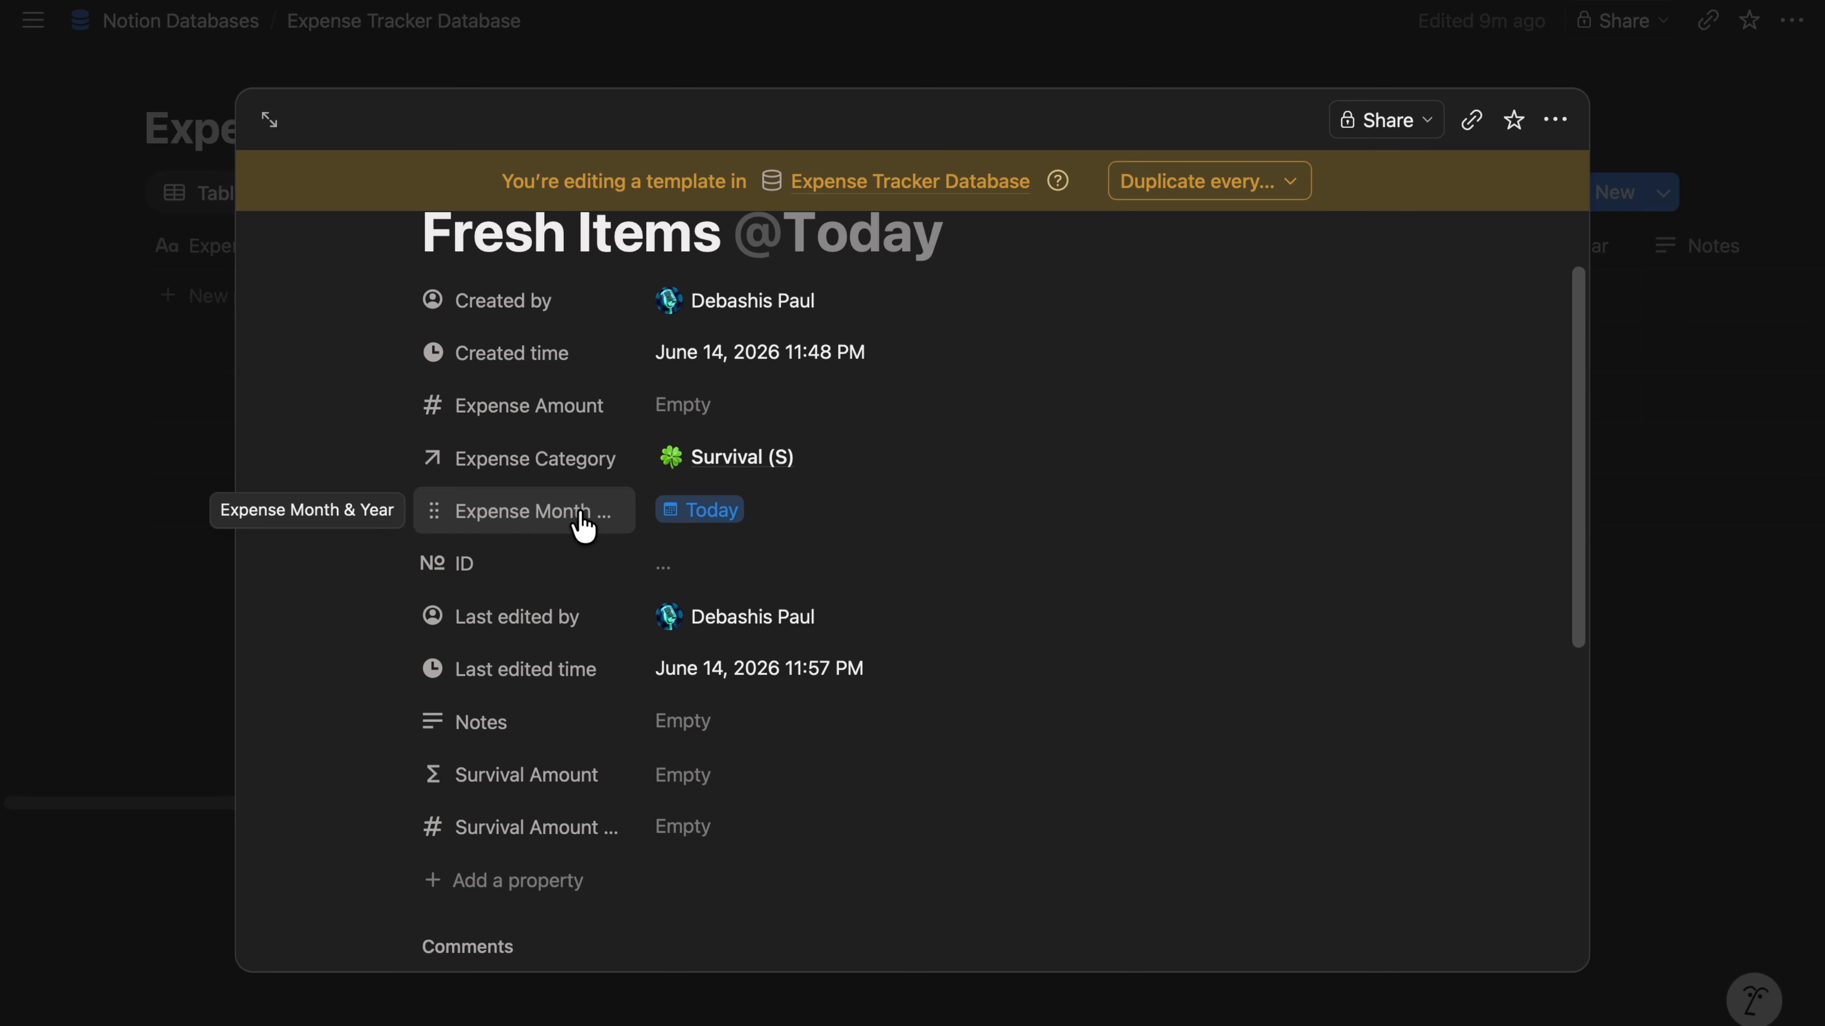
- Rename the Expense Month & Year property to "Expense Date"
left_click(476, 511)
left_click(578, 620)
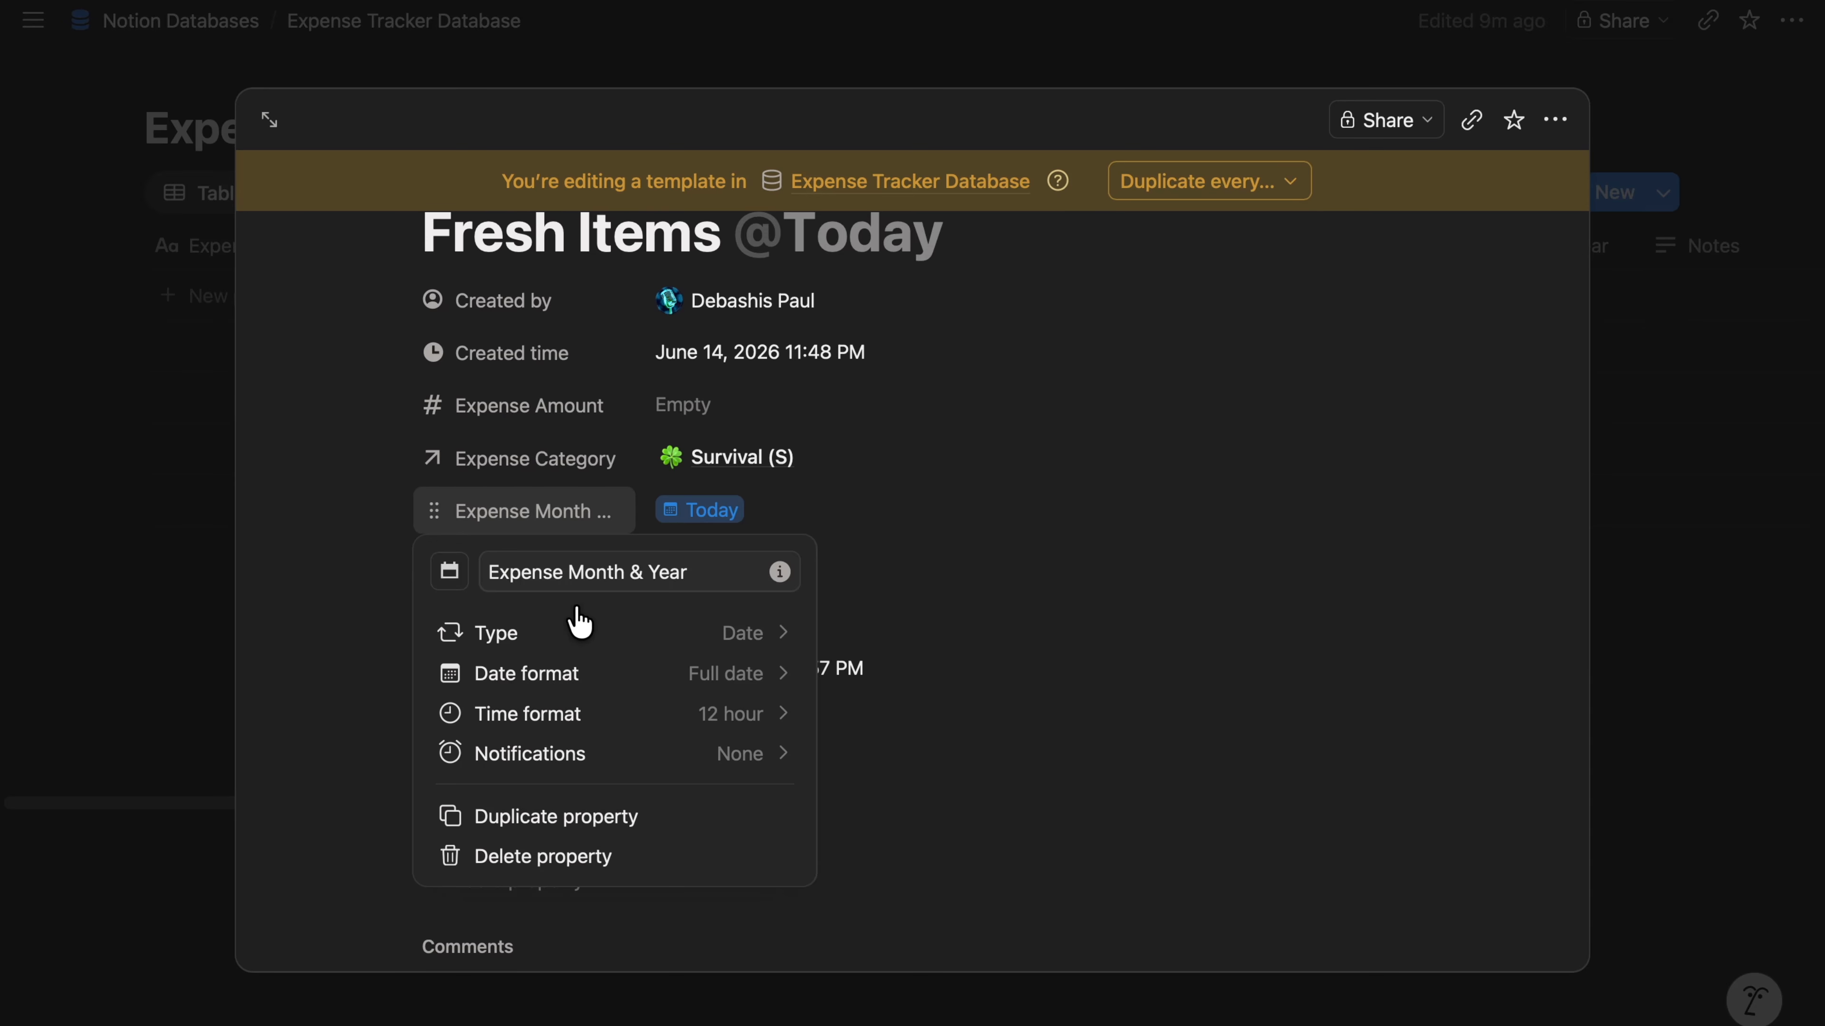
left_click(742, 575)
left_click(586, 573, "shift")
type("Da")
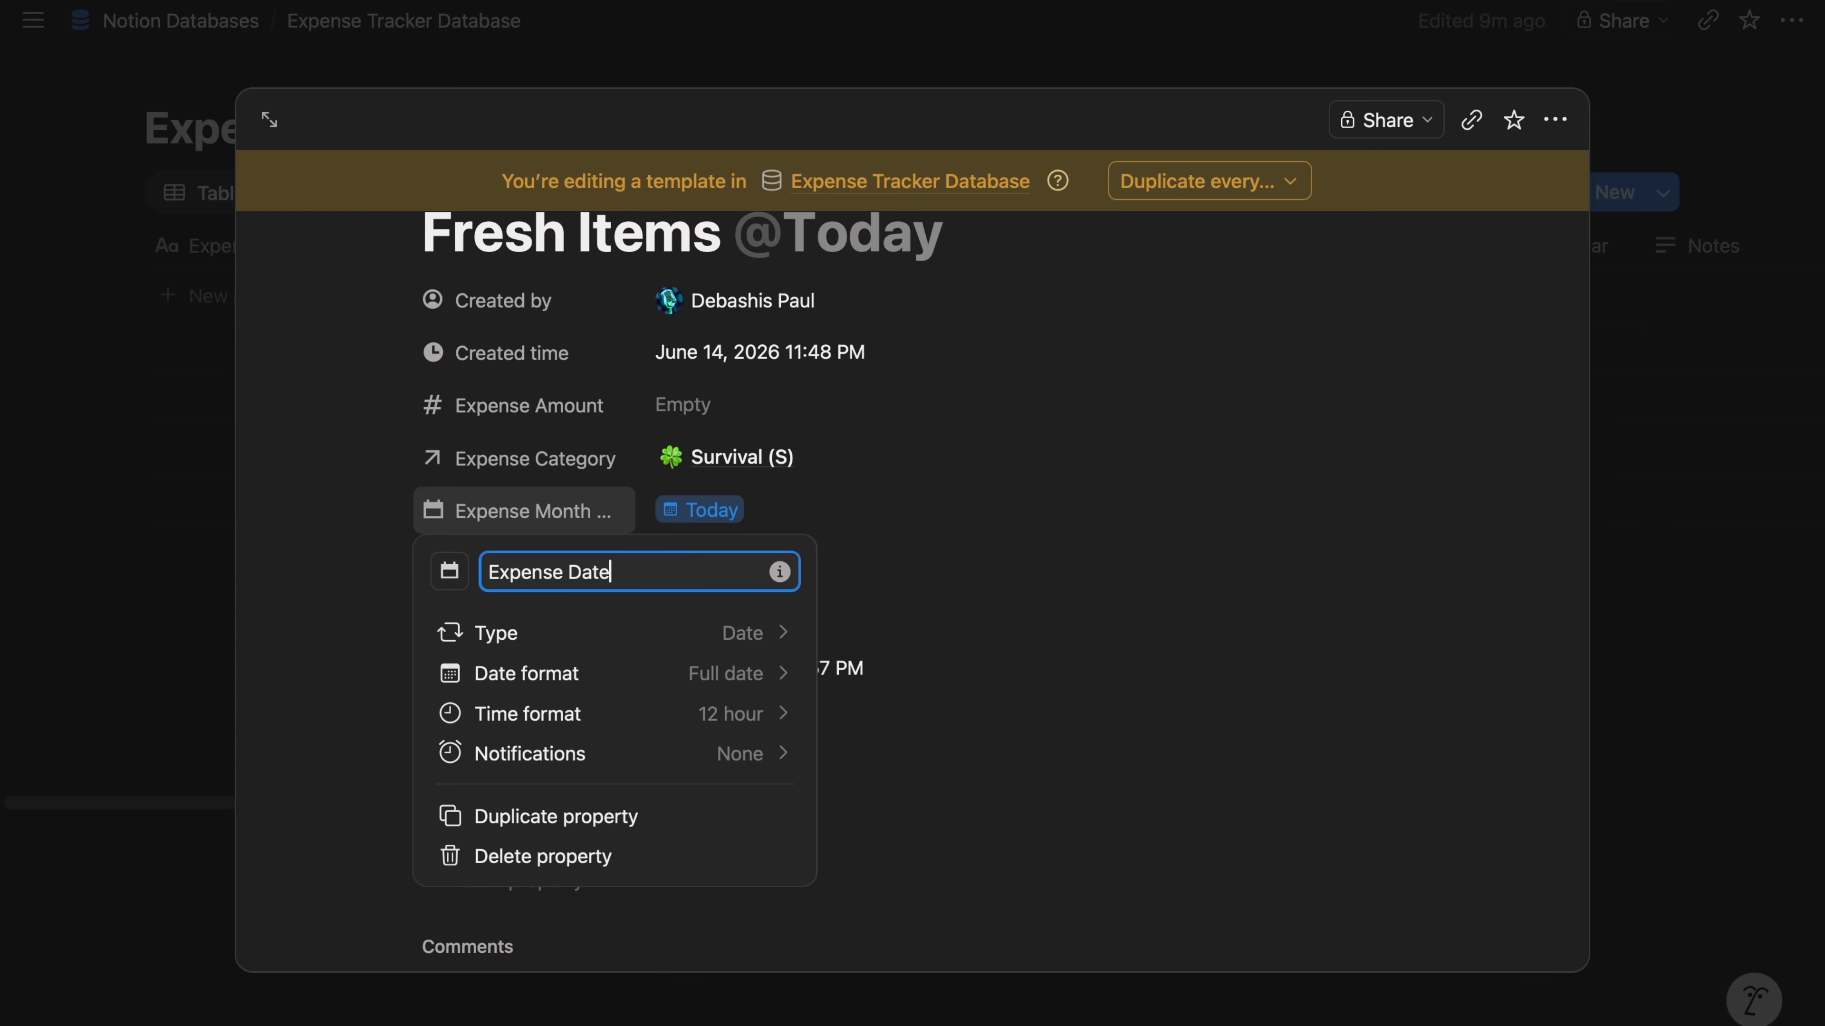
left_click(1006, 476)
- Change the column name in cell A7 of the spreadsheet's tracker column list to "Expense Date"
key("ctrl+Right")
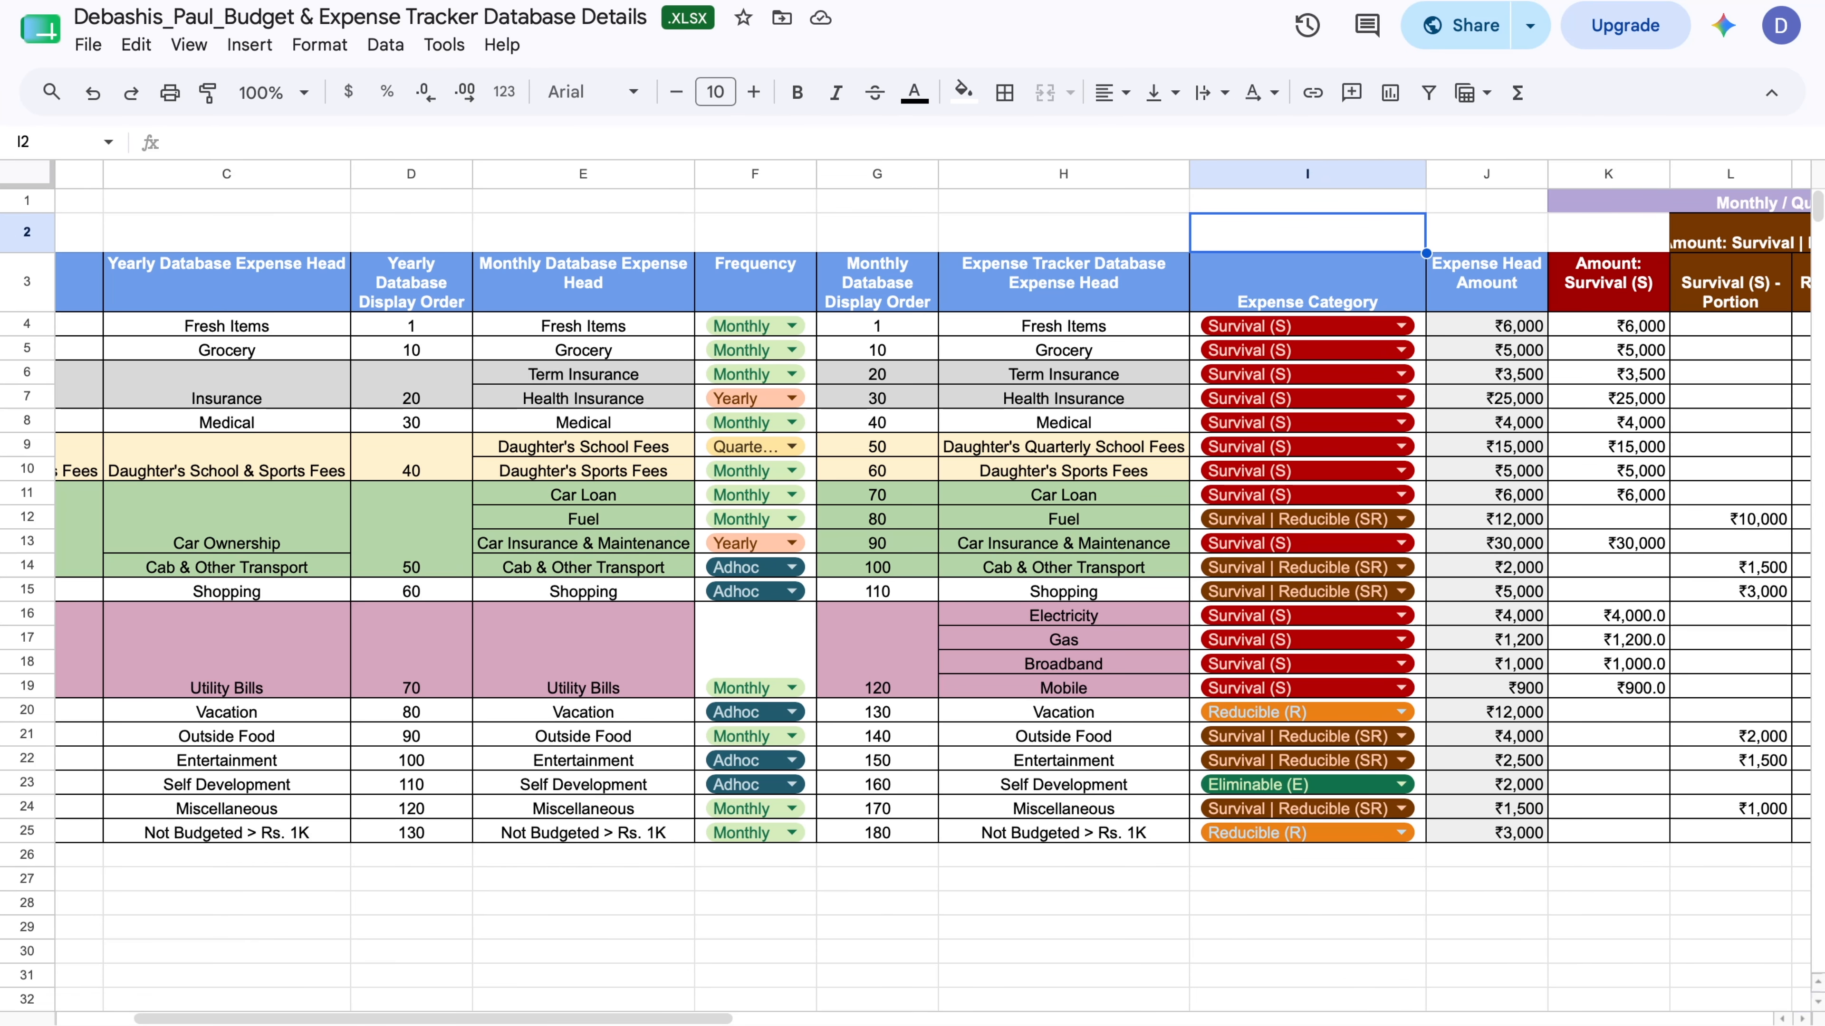
key("ctrl+shift+Page_Down")
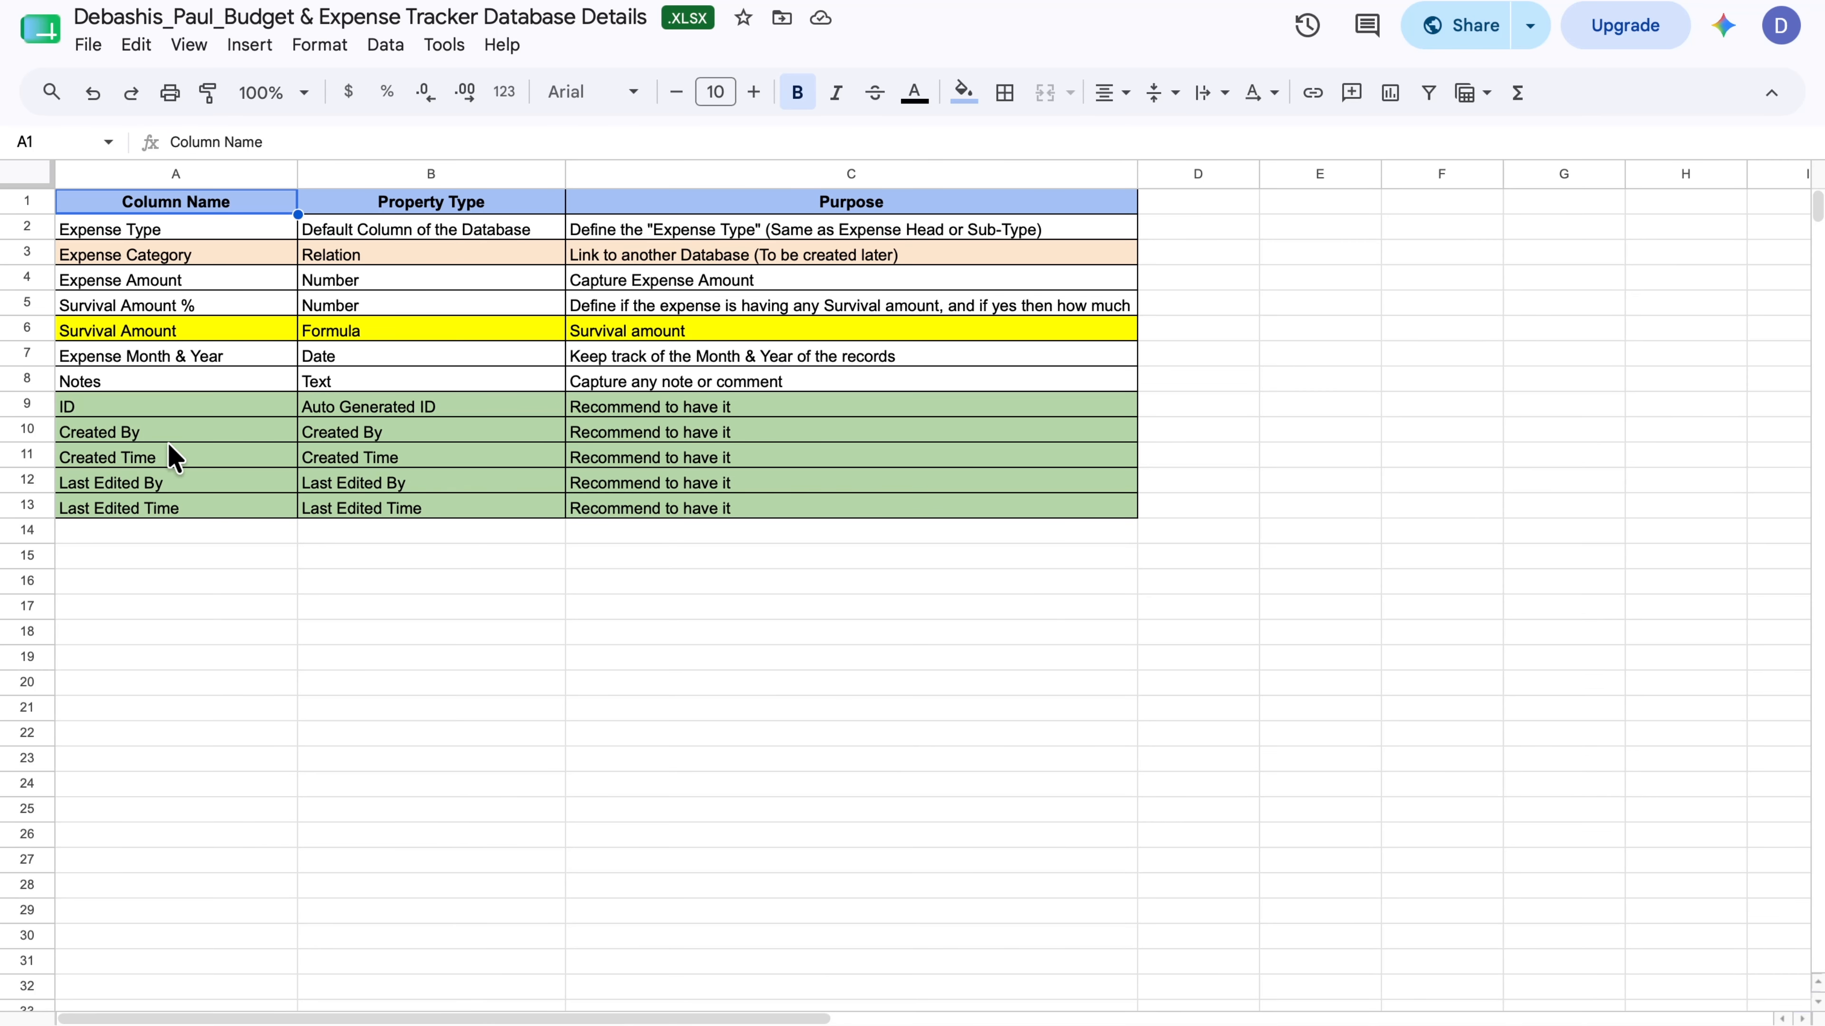
left_click(143, 356)
left_click_drag(335, 141, 240, 141)
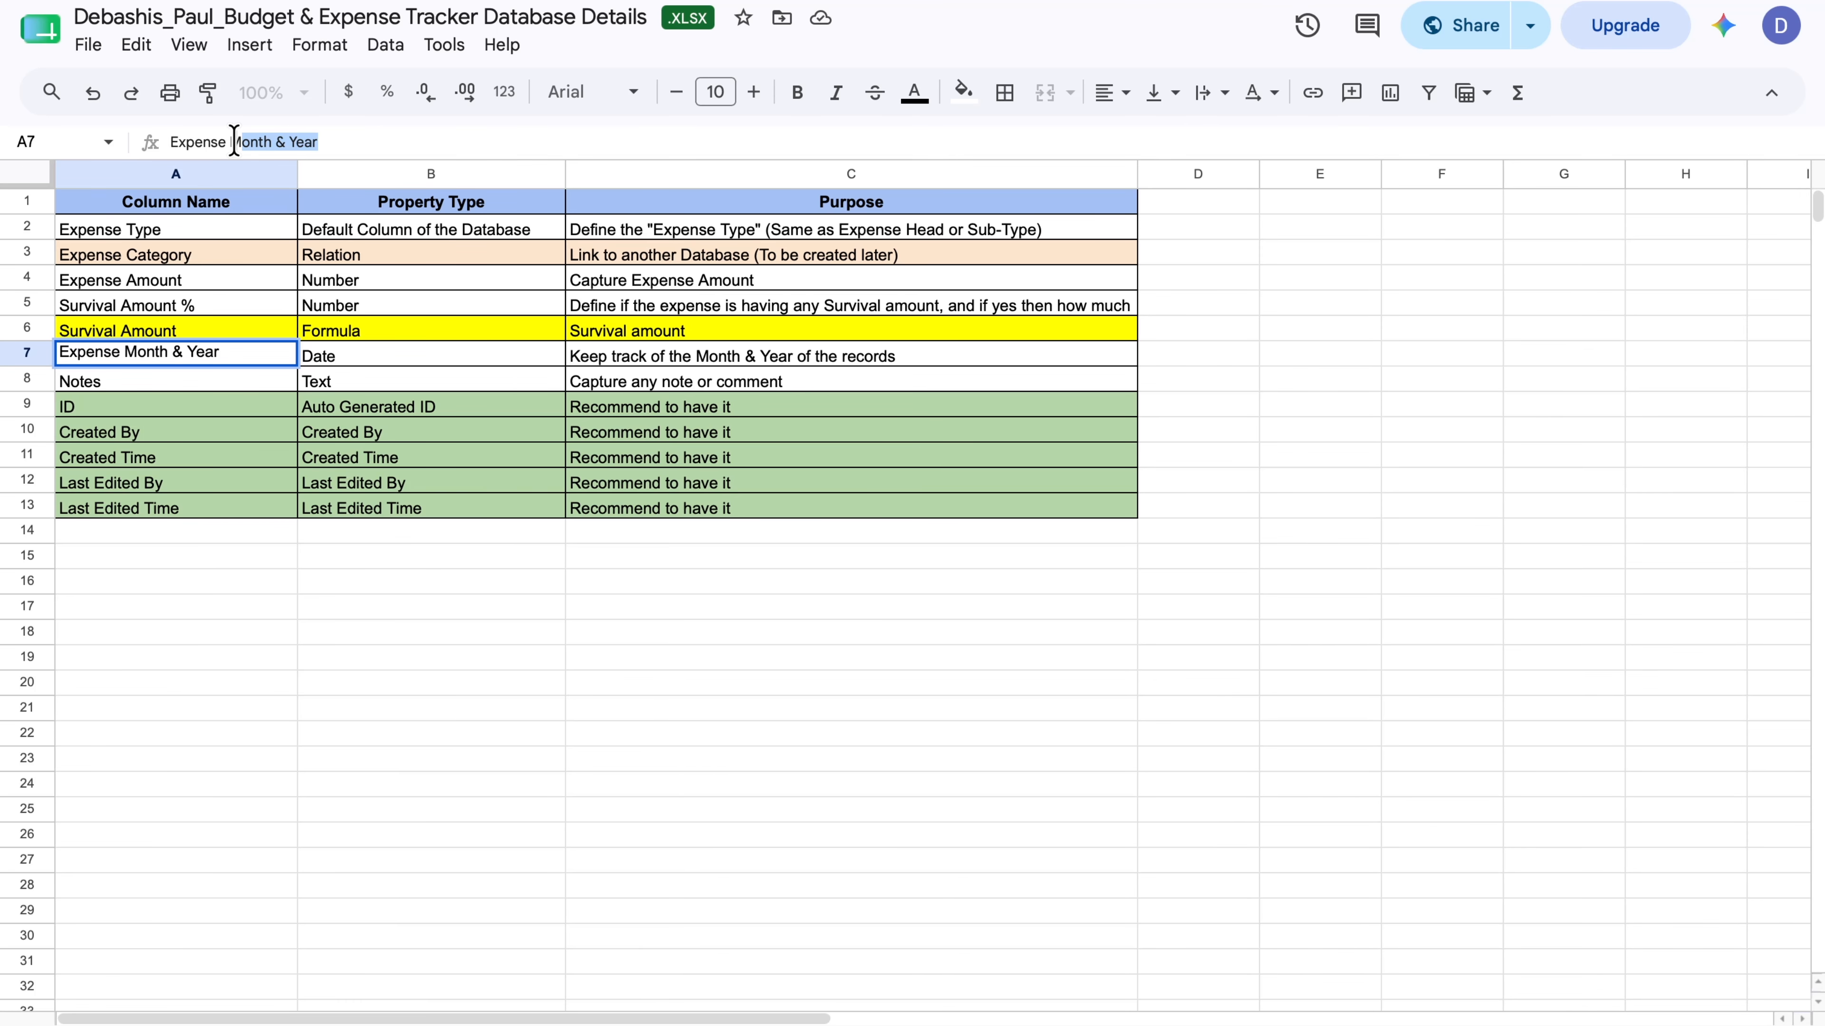
type("Da")
key("Return")
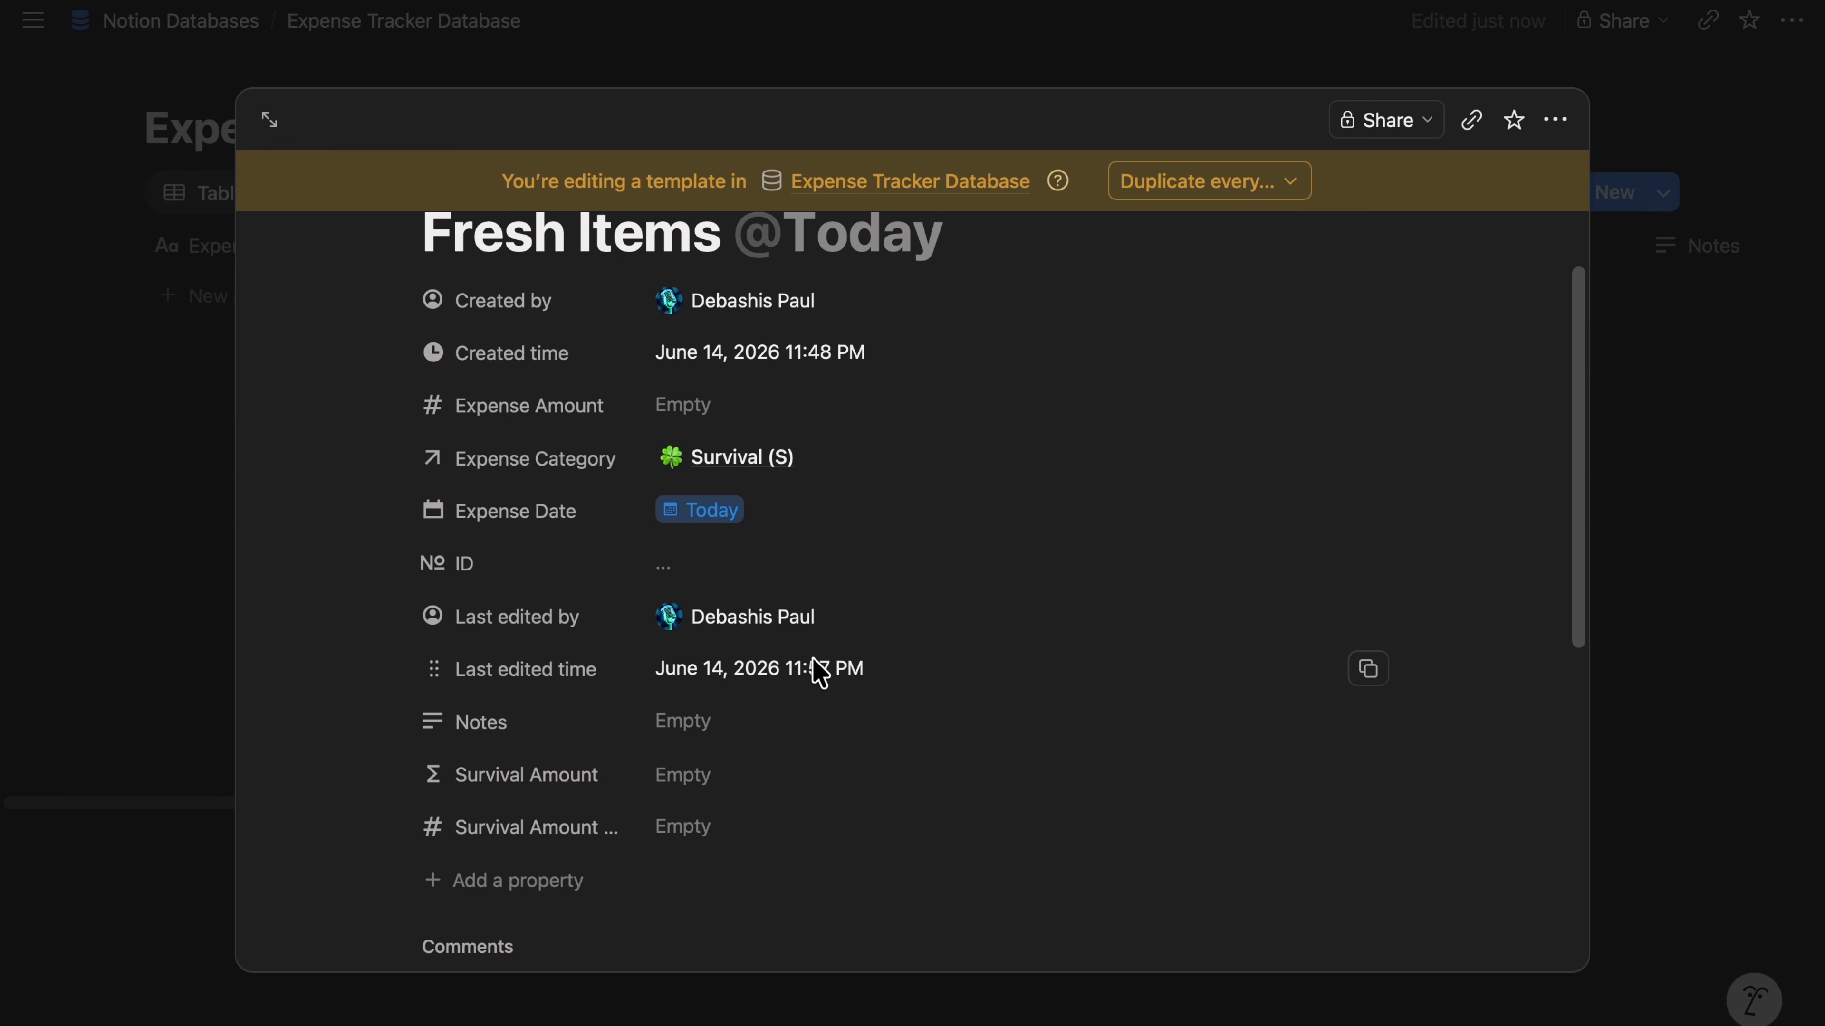
- Look up the Yearly Survival % of Fresh Items in the budget spreadsheet and set the template's Survival Amount % to 100
scroll(804, 670, "down", 2)
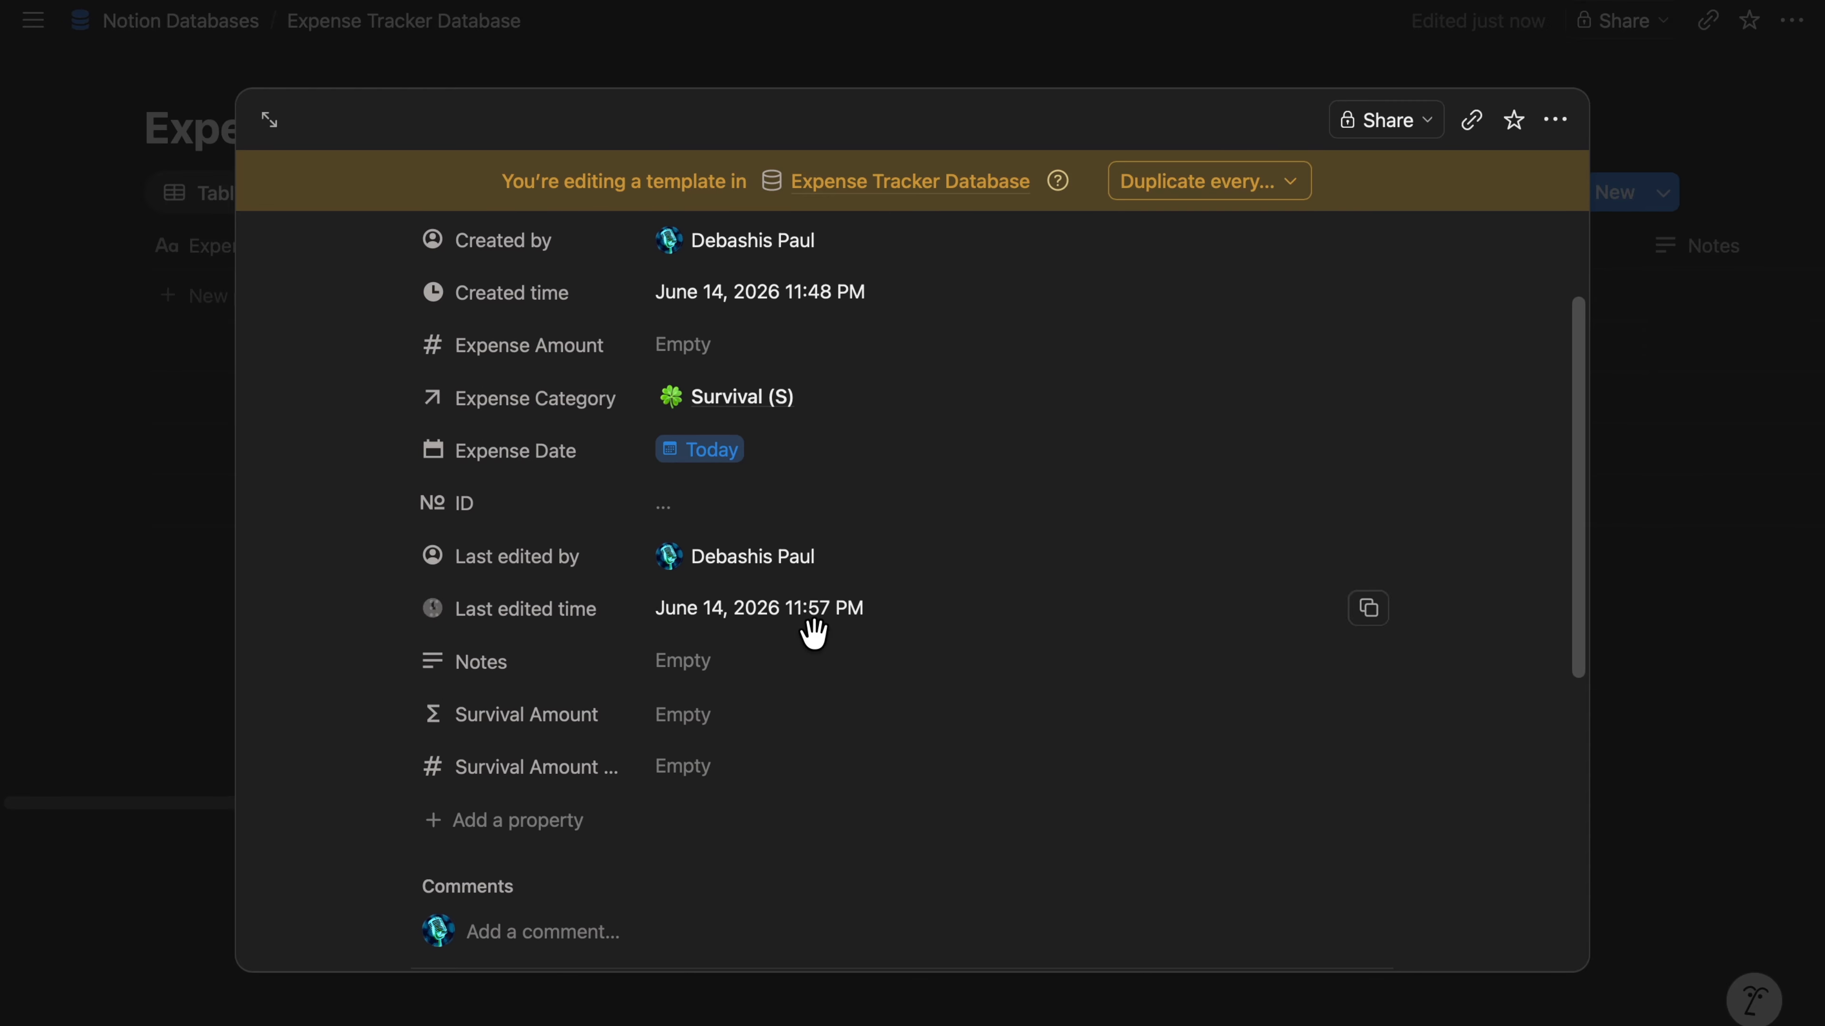
scroll(826, 663, "down", 2)
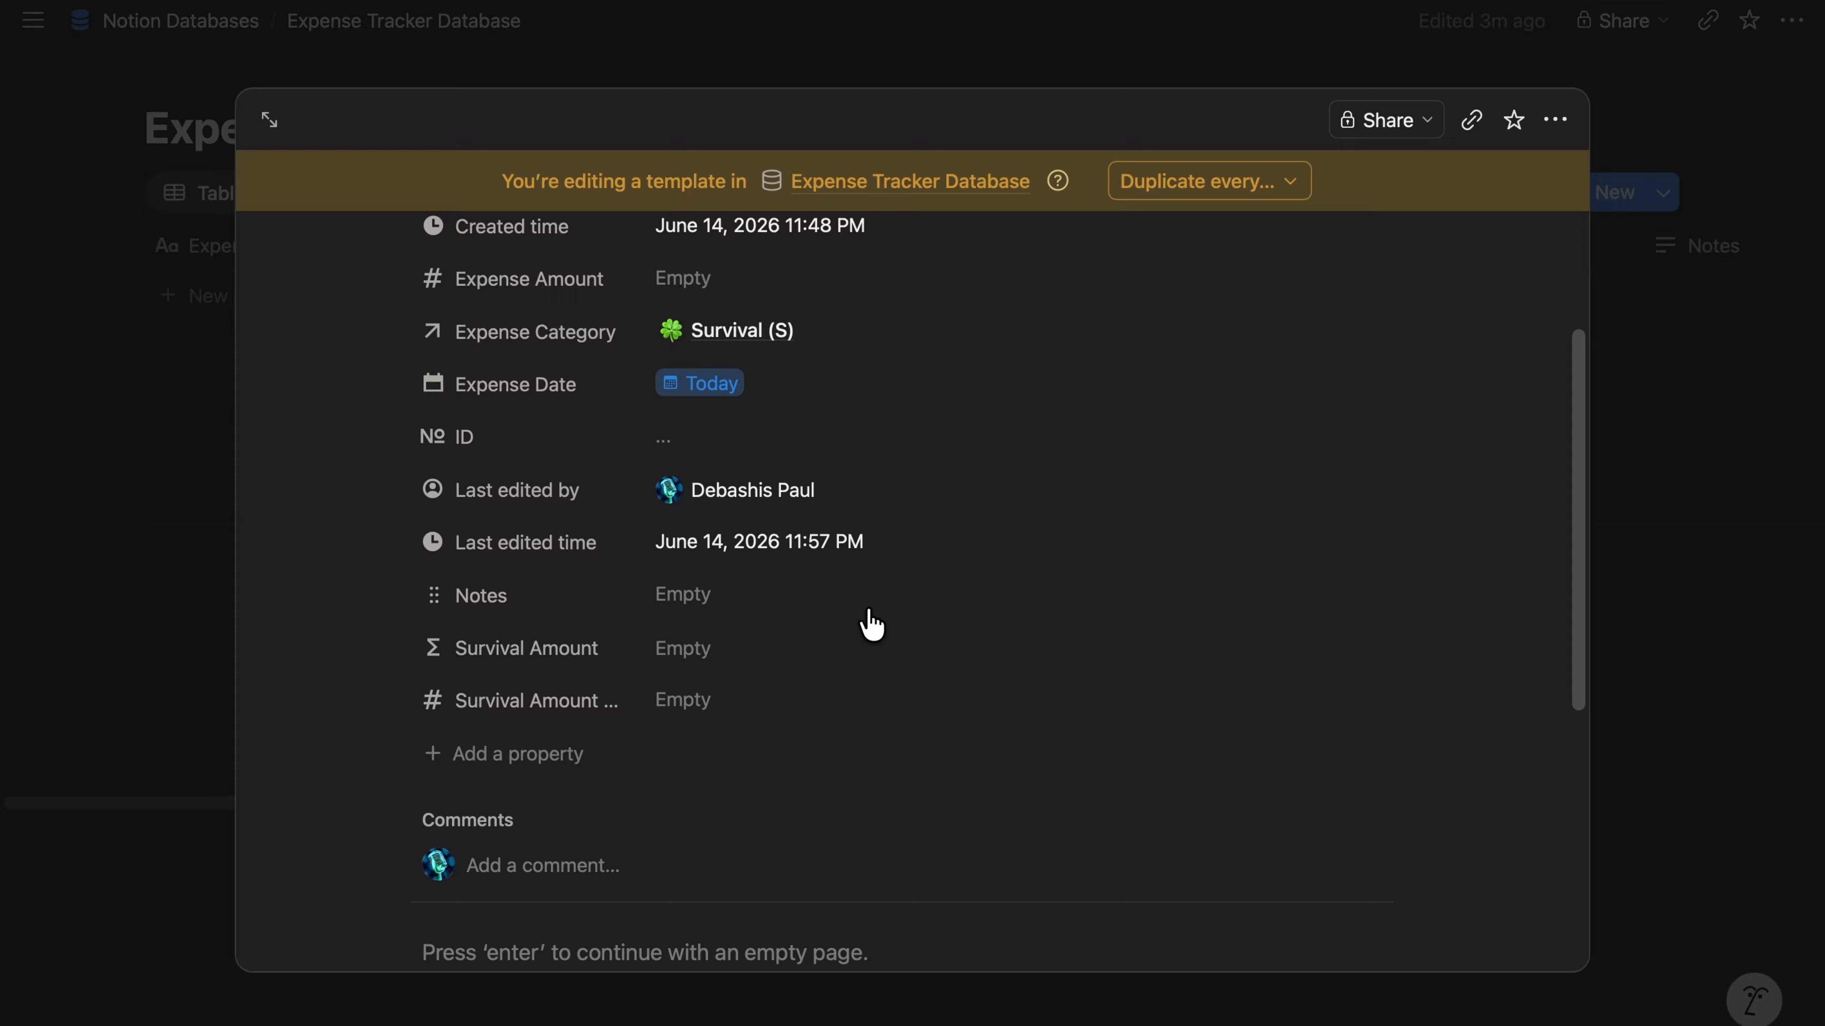
key("ctrl+Right")
scroll(1291, 576, "right", 6)
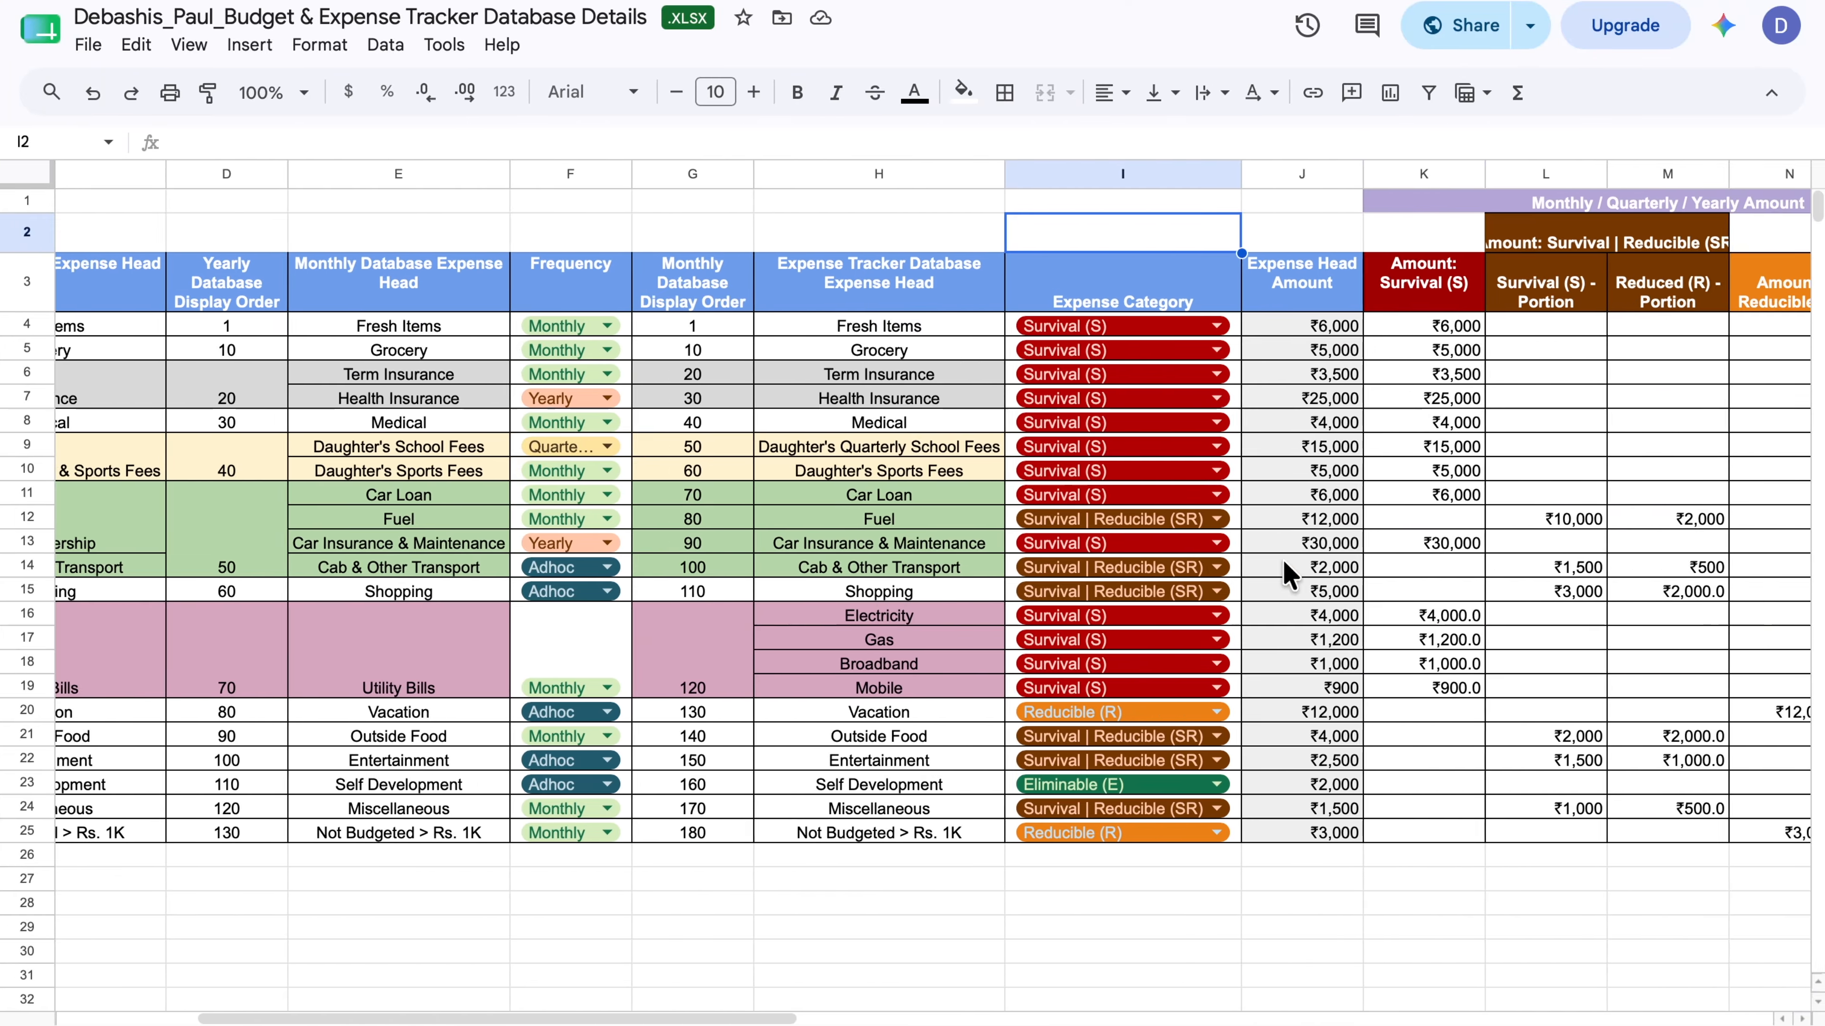
scroll(1283, 561, "right", 15)
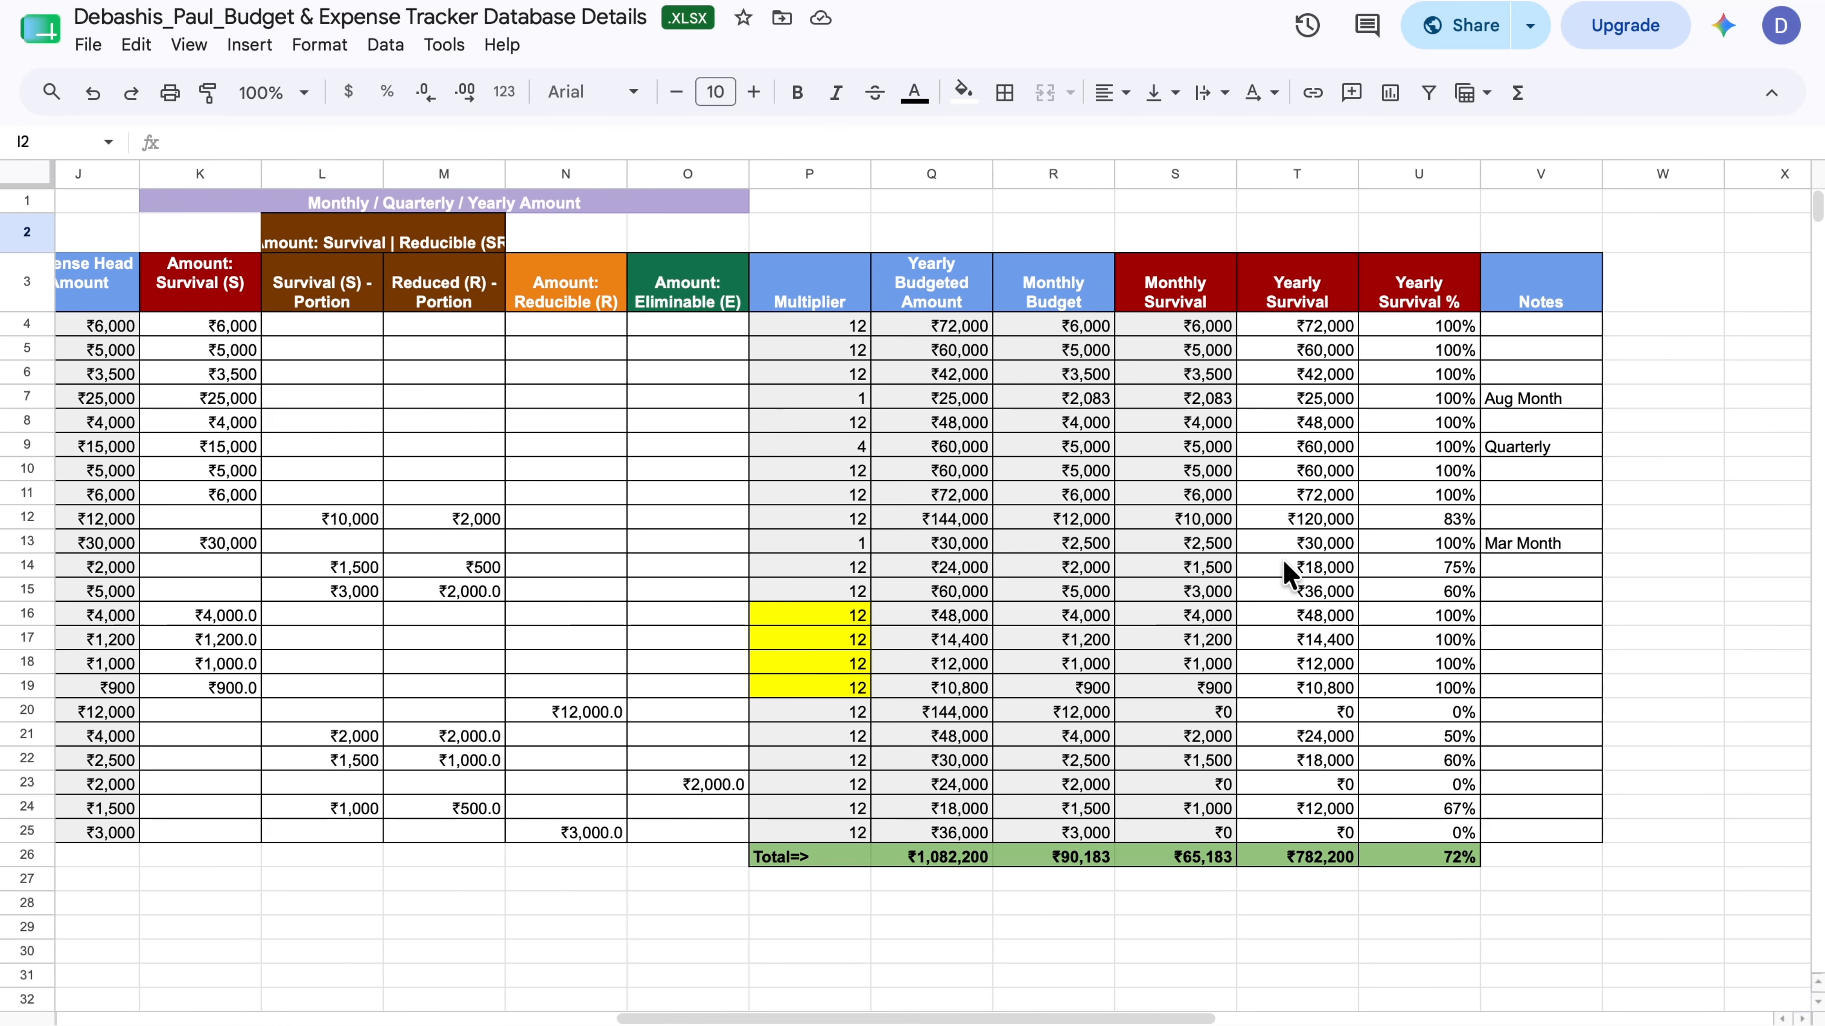
left_click(1404, 327)
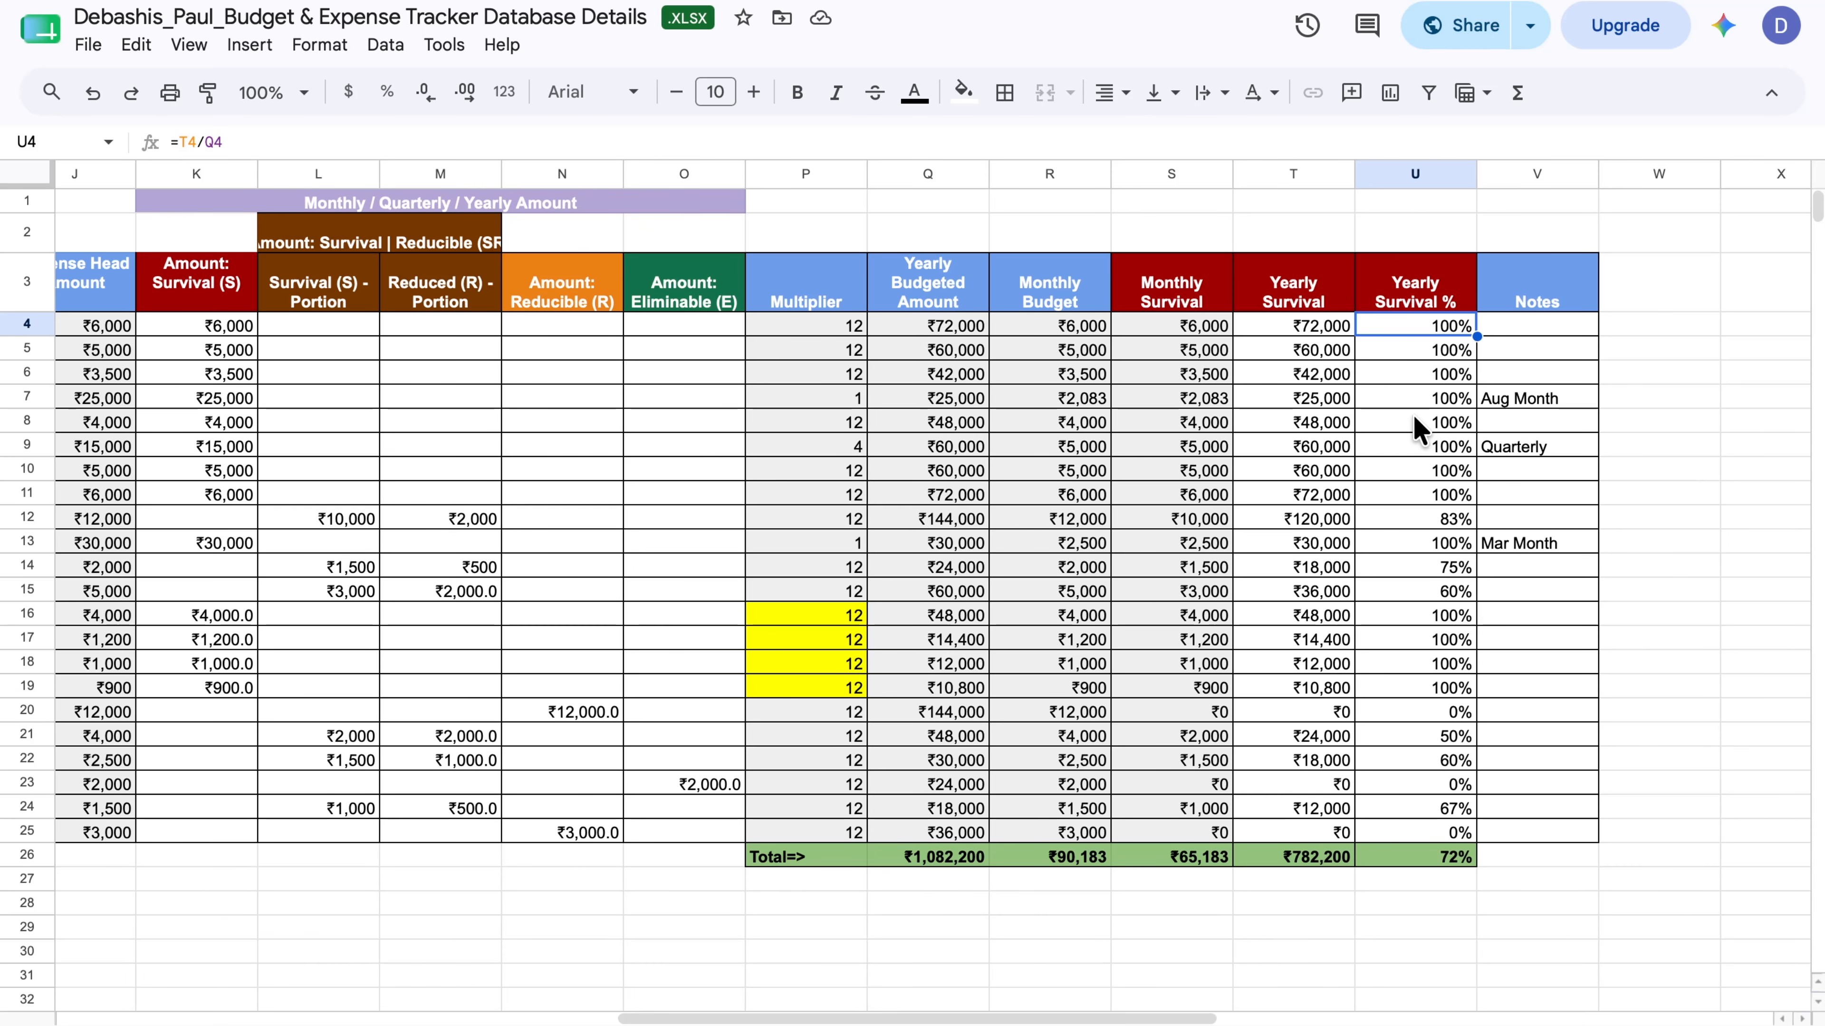
key("ctrl+Left")
left_click(682, 712)
type("100")
key("Return")
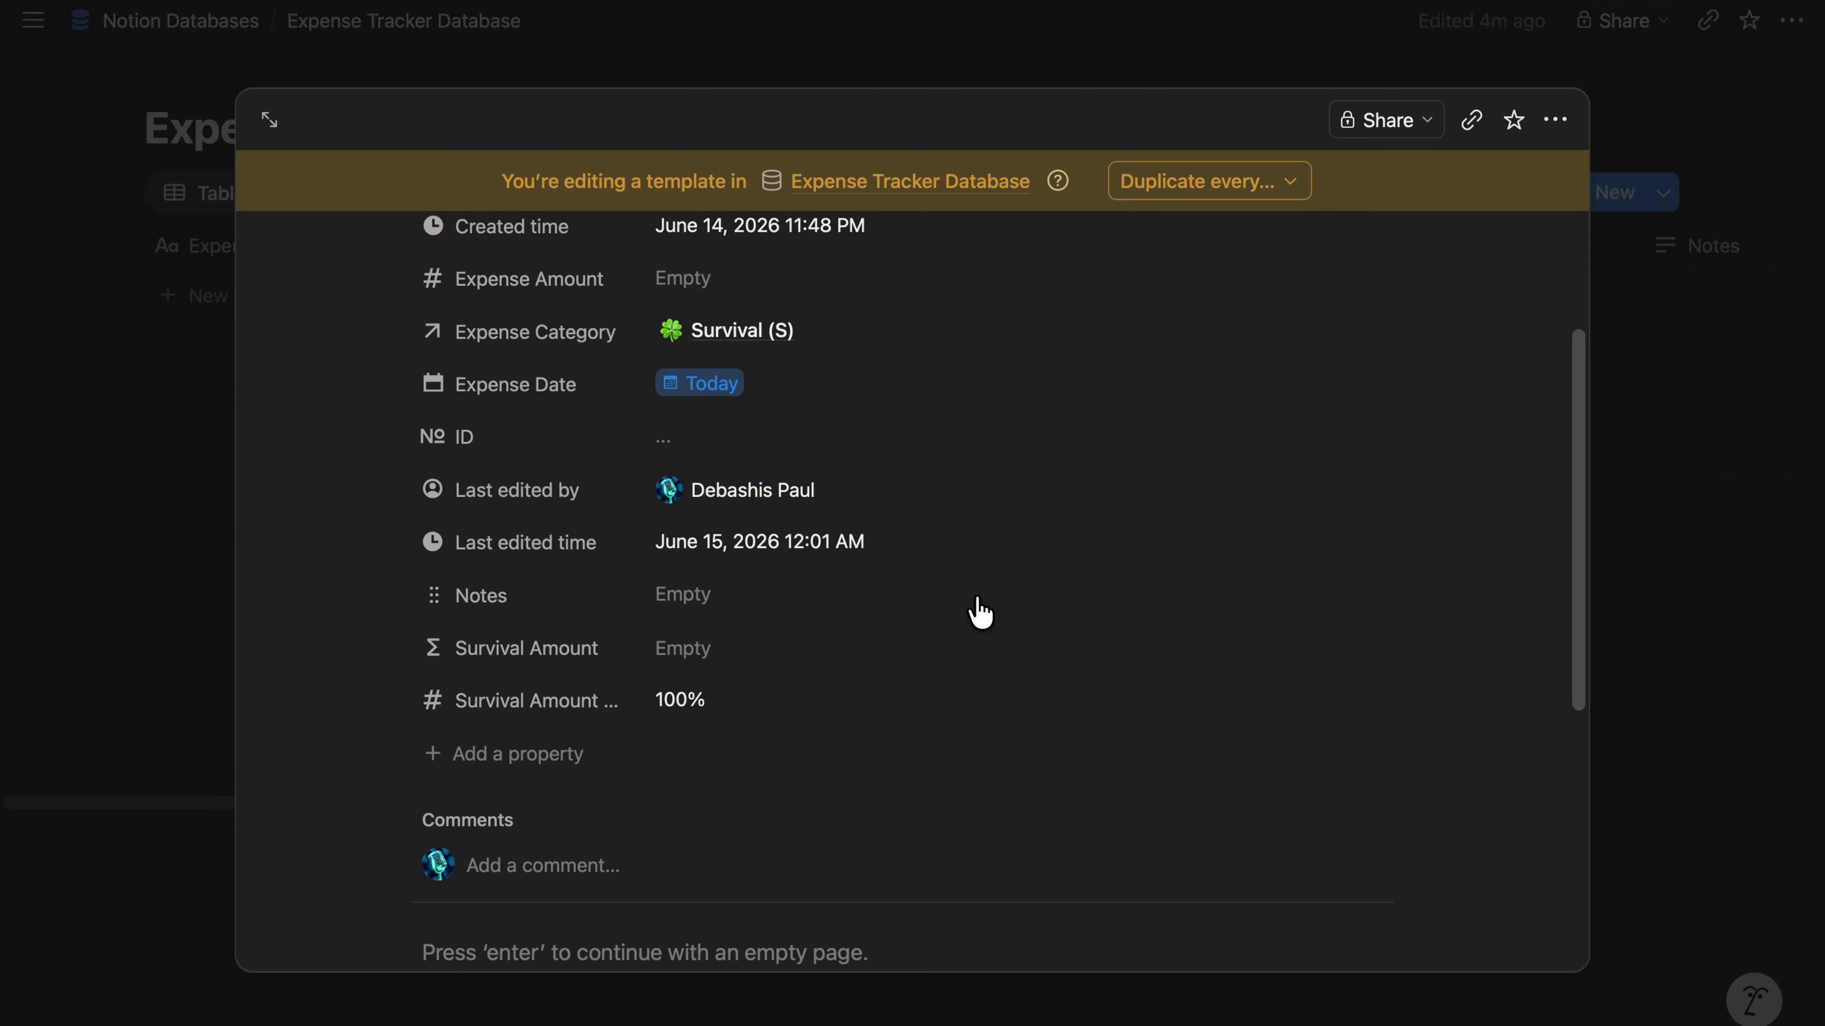
- Reorder the template's properties to start with Expense Amount, Expense Category, Expense Date, Survival Amount and Survival Amount %
scroll(979, 613, "up", 3)
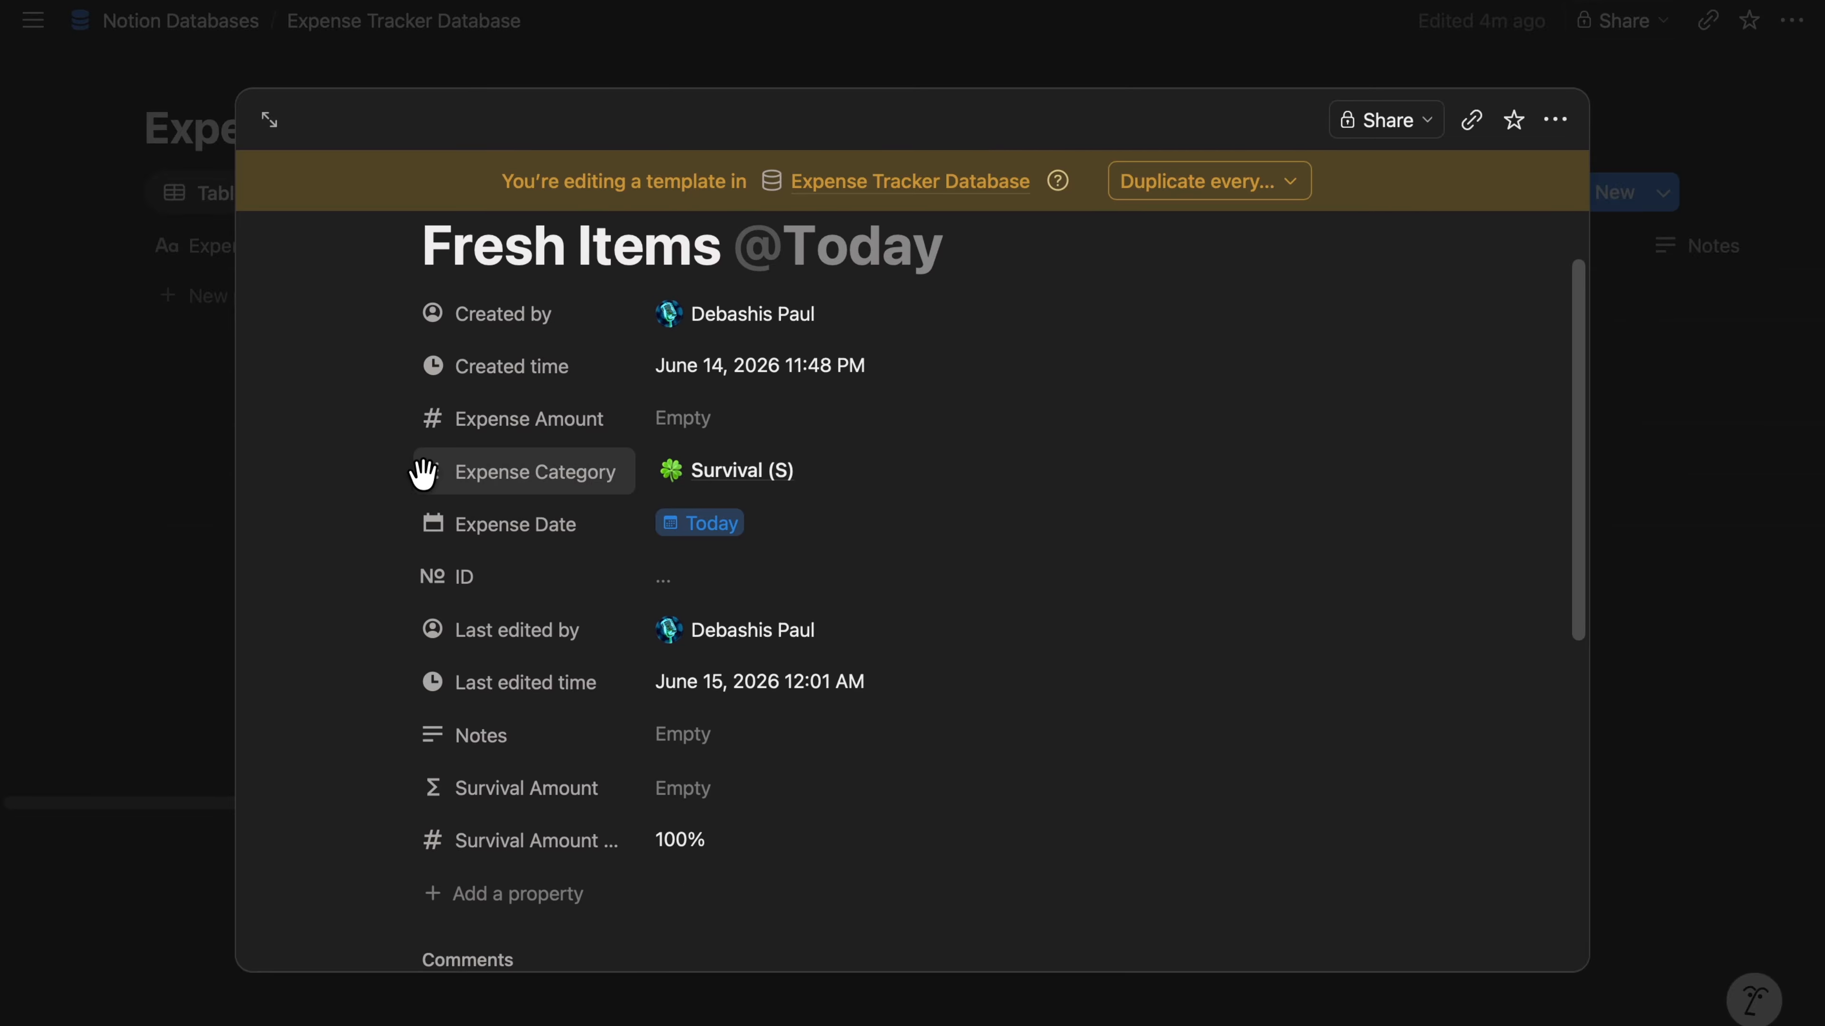
left_click_drag(424, 473, 407, 314)
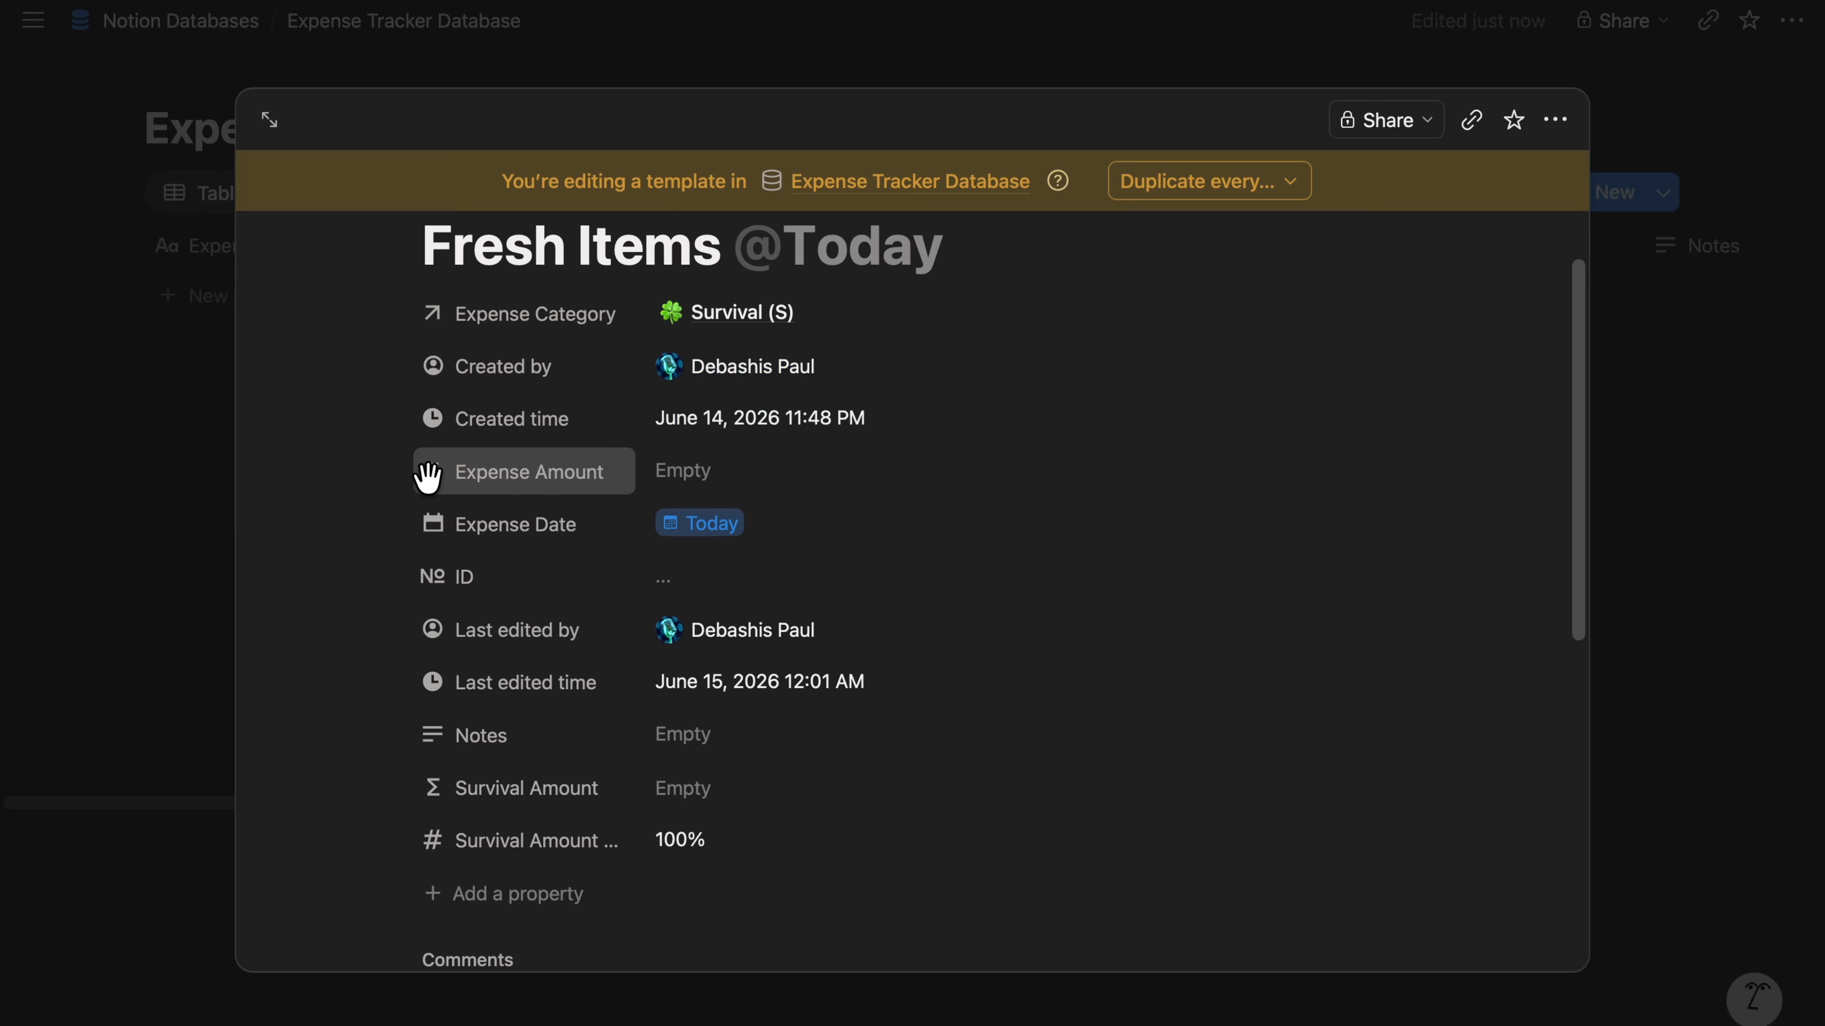
left_click_drag(427, 477, 423, 317)
left_click_drag(428, 524, 434, 417)
left_click_drag(428, 788, 428, 460)
left_click_drag(423, 847, 431, 503)
- Add a cover to the Fresh Items template using an Unsplash photo of mixed cut fruit found with "fresh fruits"
left_click(614, 282)
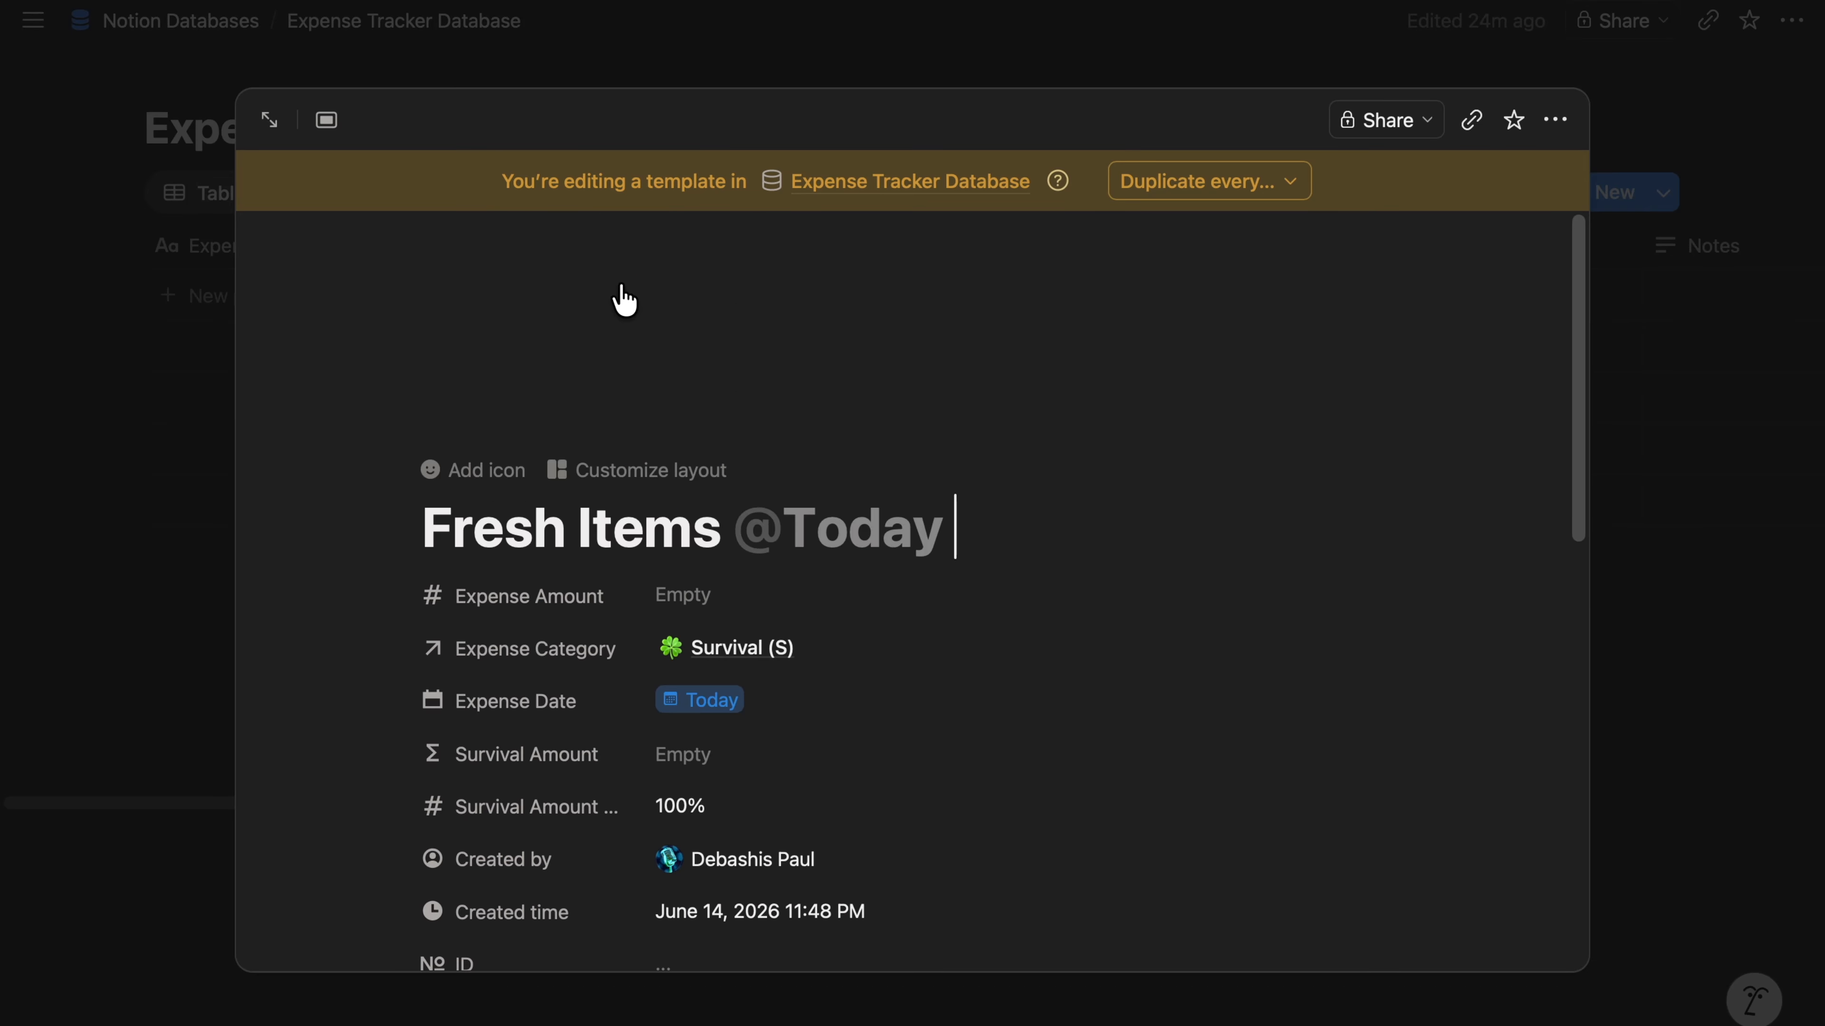
left_click(1360, 253)
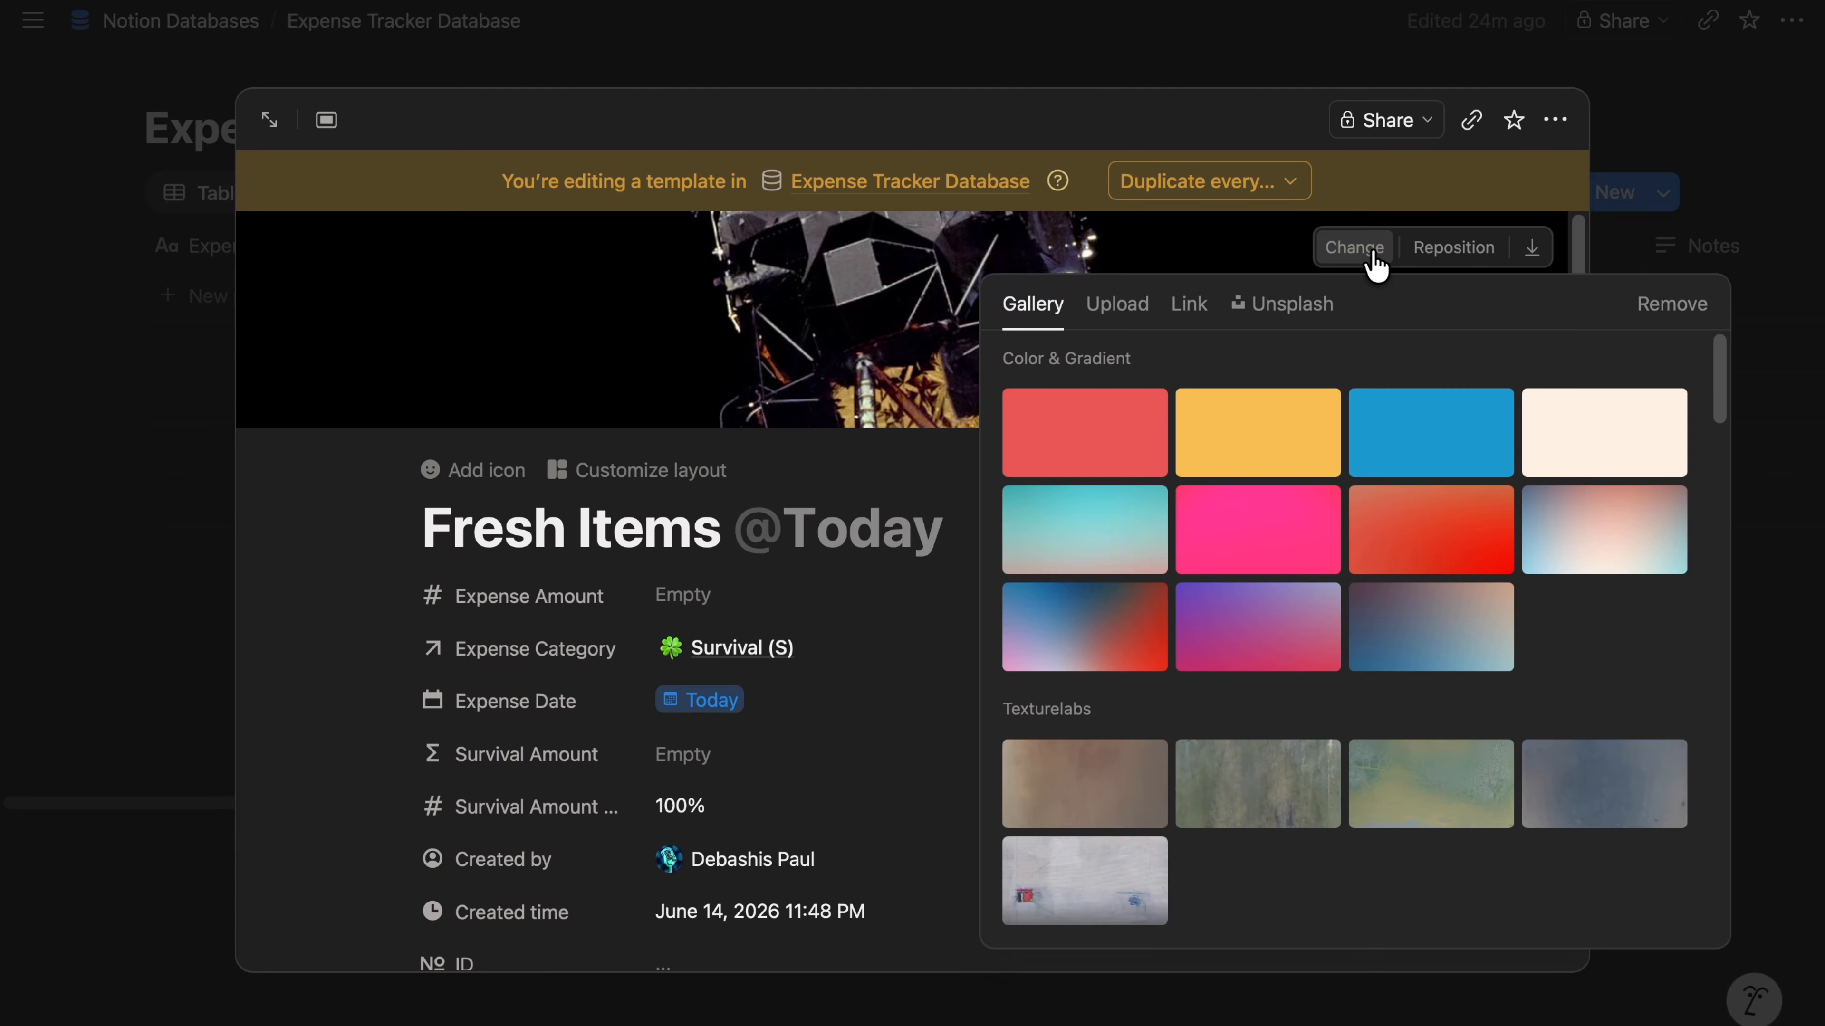
left_click(1291, 304)
type("fres")
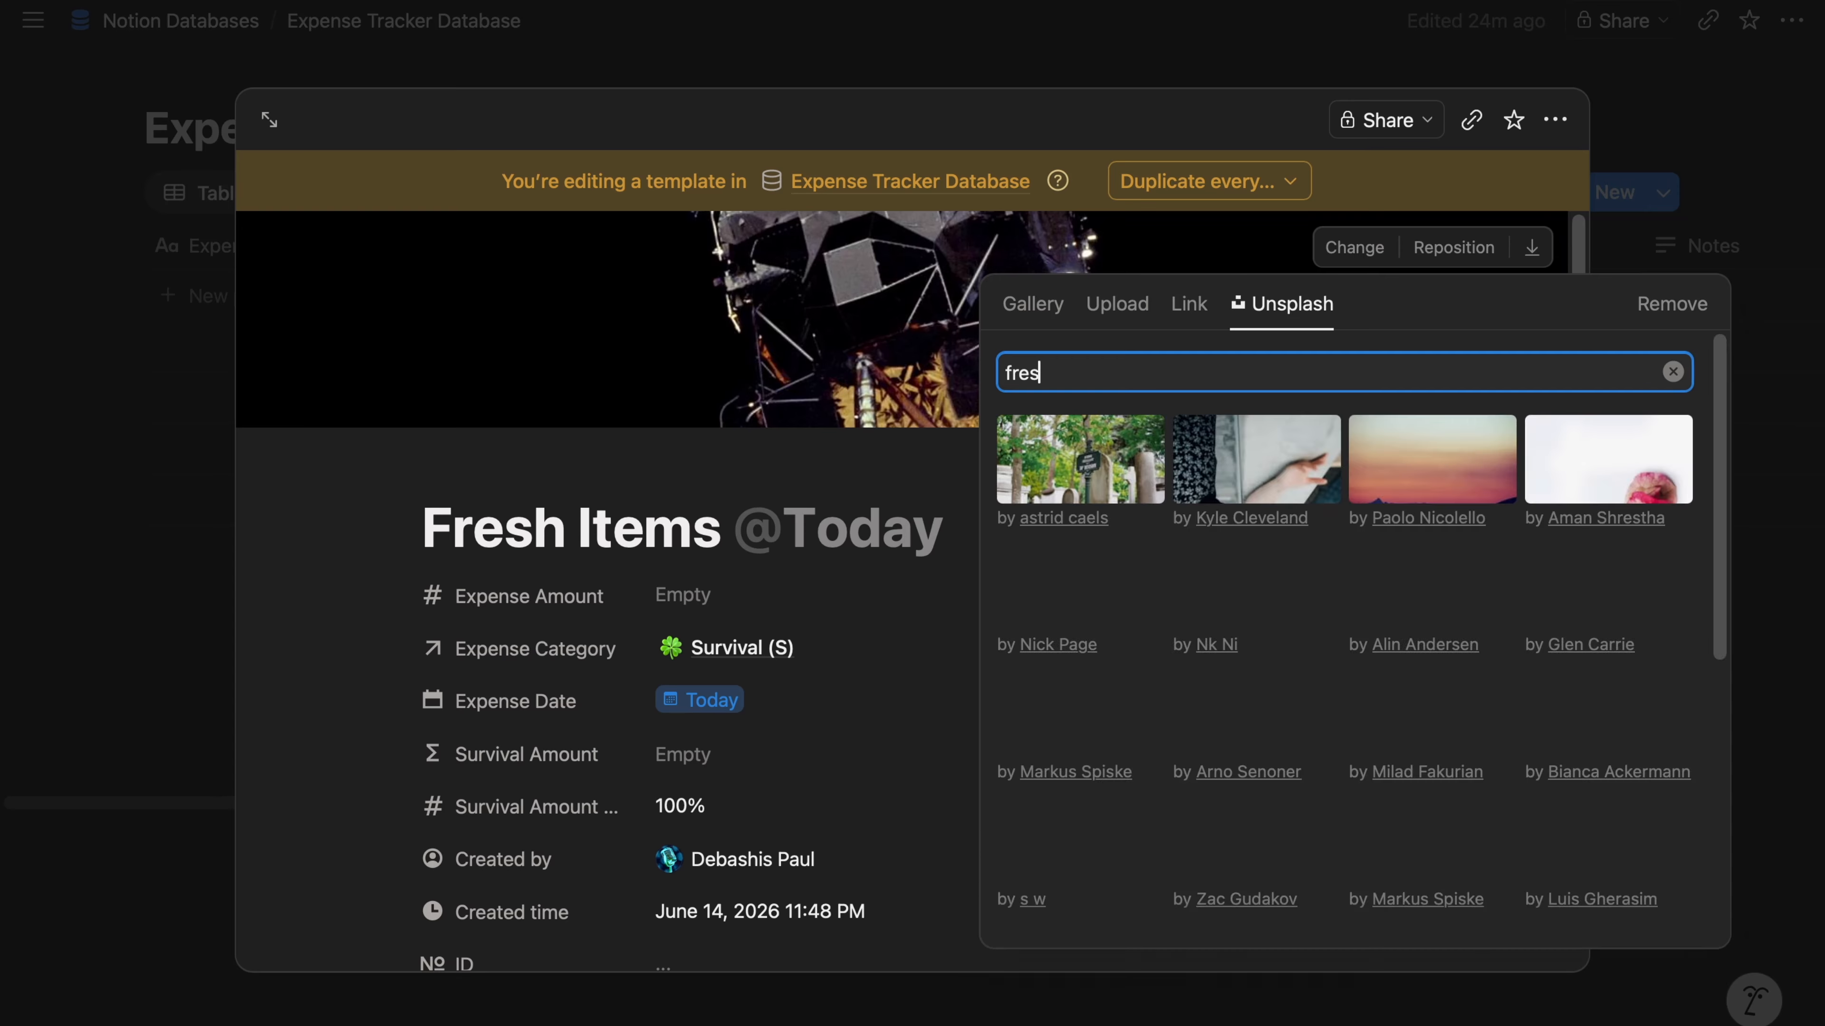
type("h fruits")
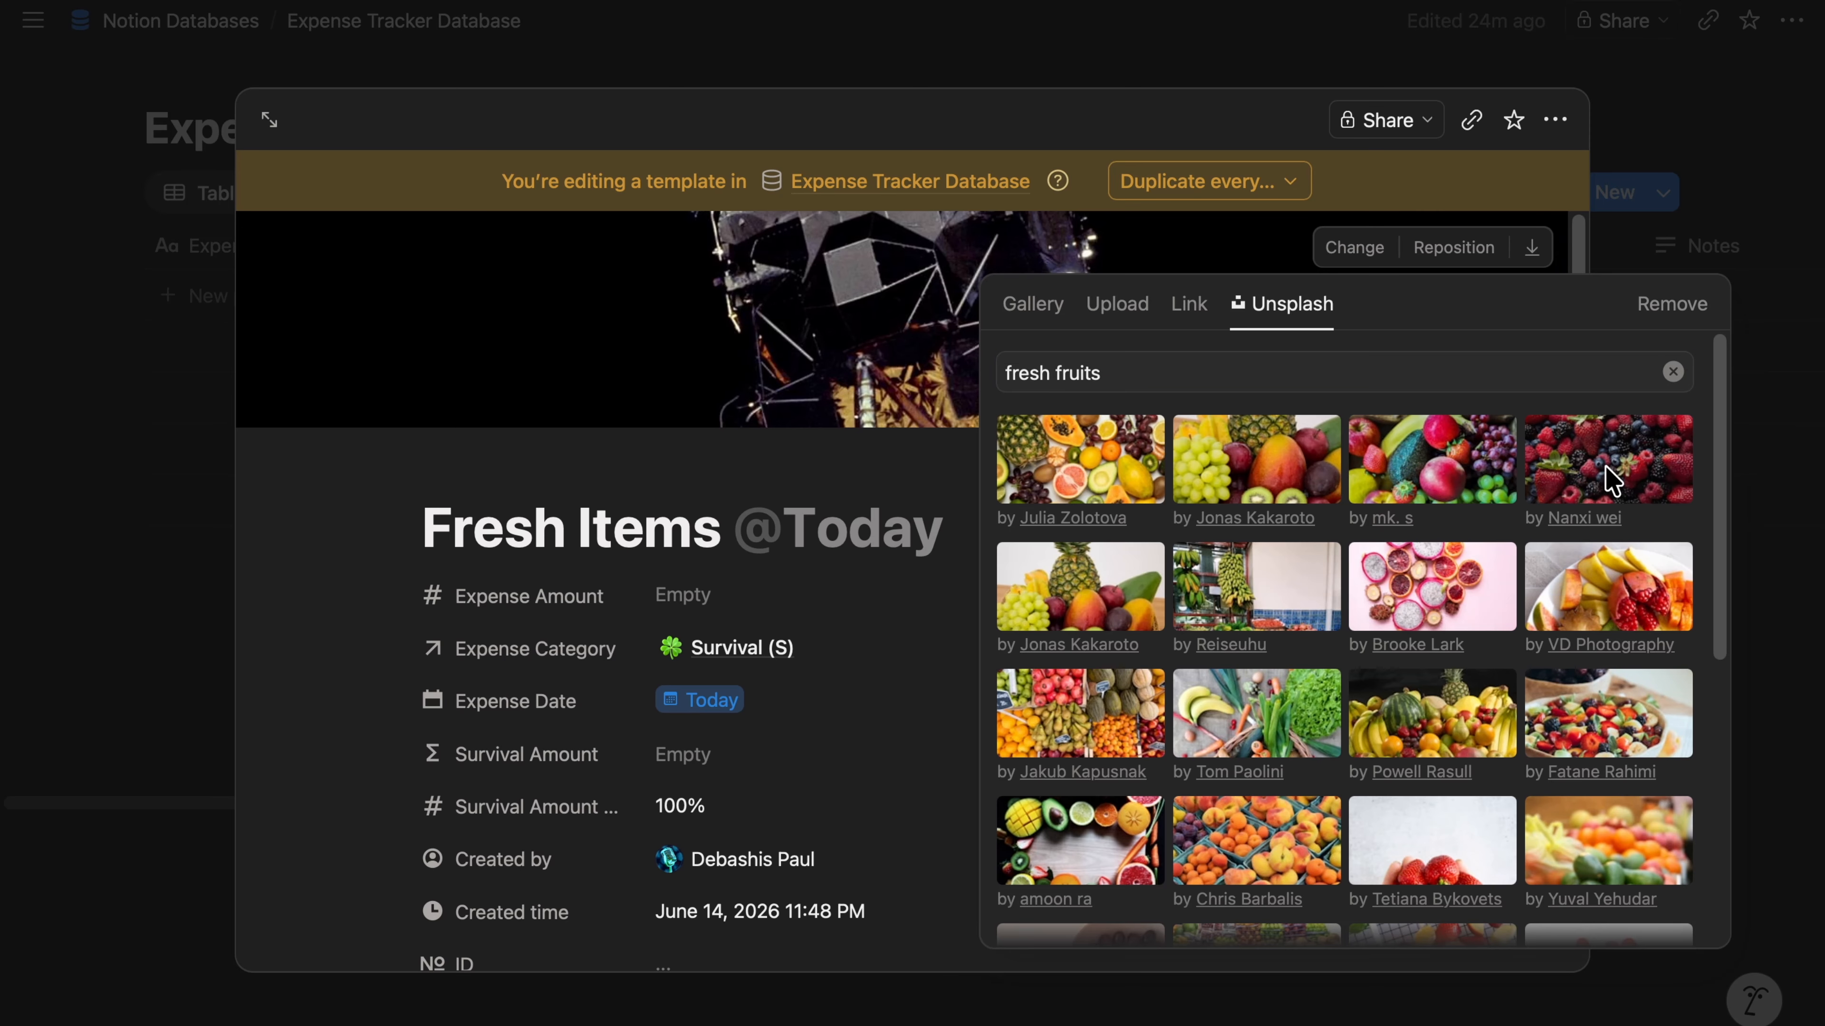
left_click(1080, 460)
- Add an icon to the Fresh Items template
left_click(479, 467)
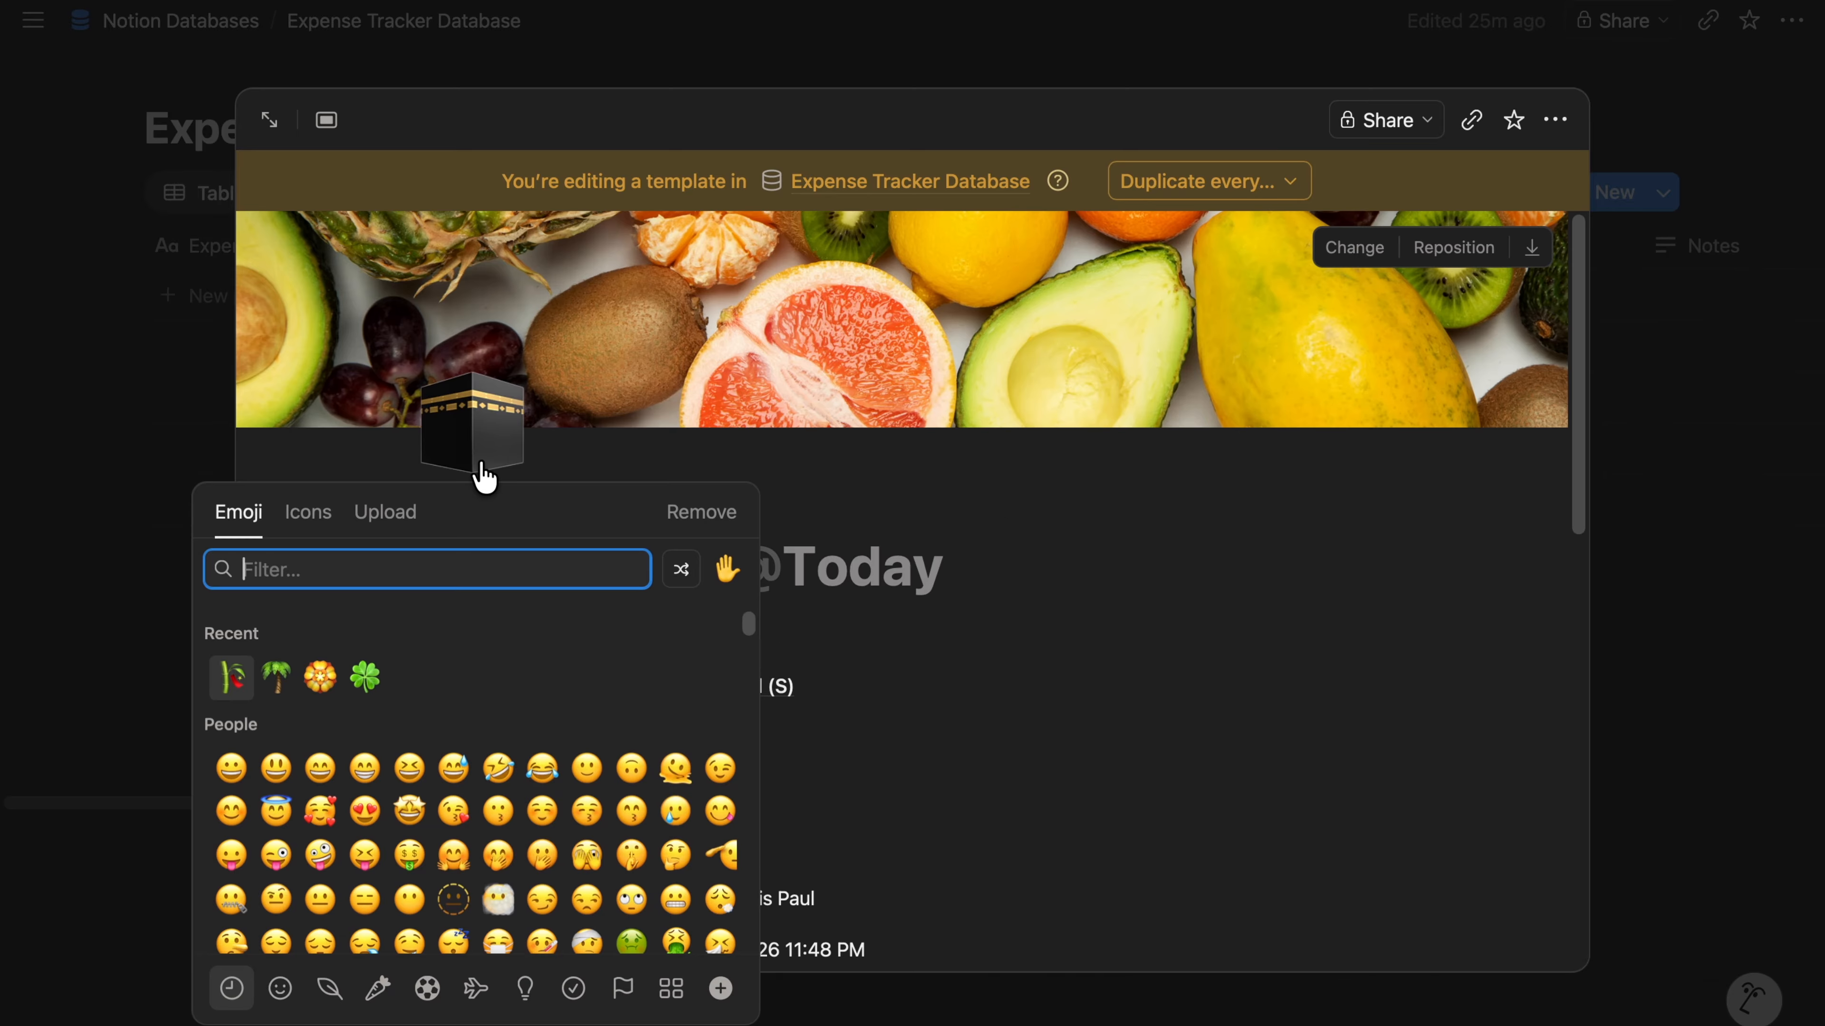